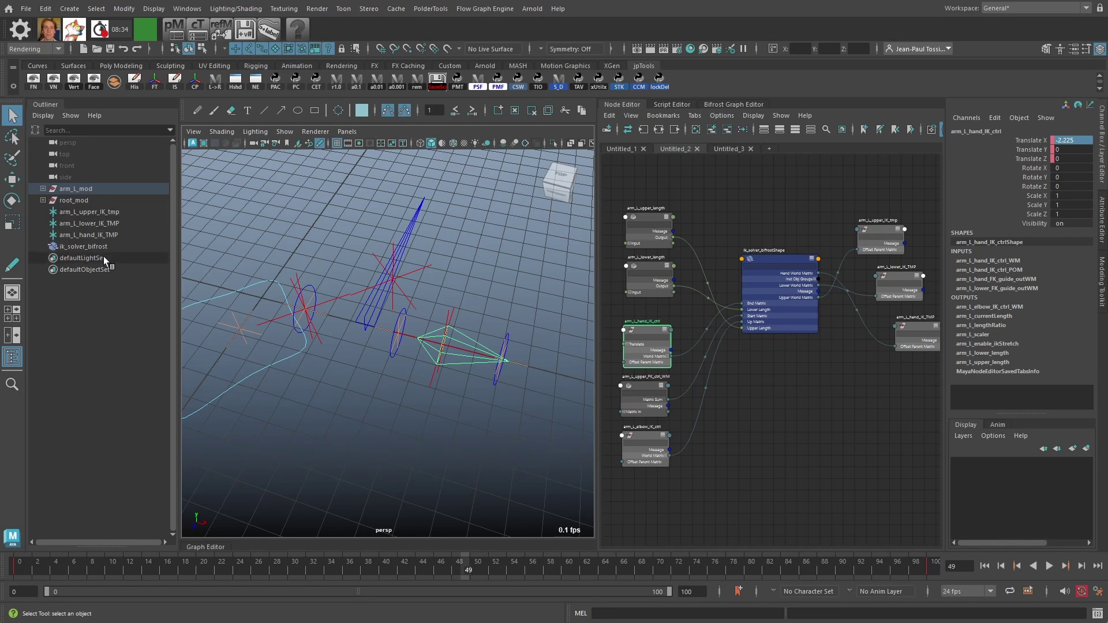
# - Select the ik_solver_bifrost object, look at its graph in the Bifrost Graph Editor, and return to its shape node in the Node Editor
pyautogui.click(91, 247)
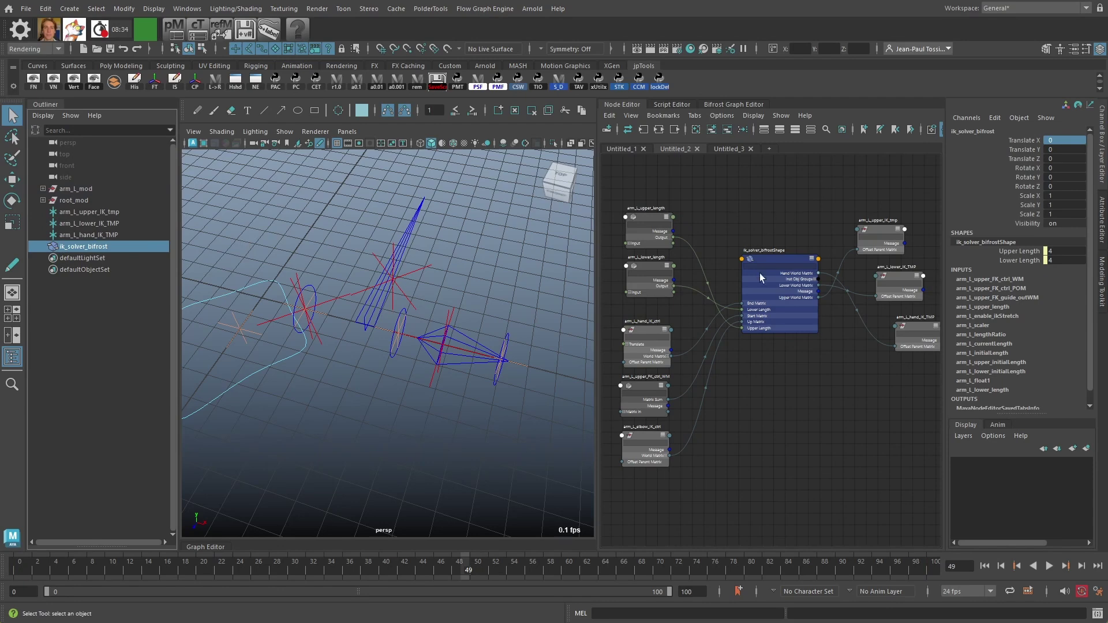
pyautogui.moveTo(773, 258); pyautogui.dragTo(773, 284)
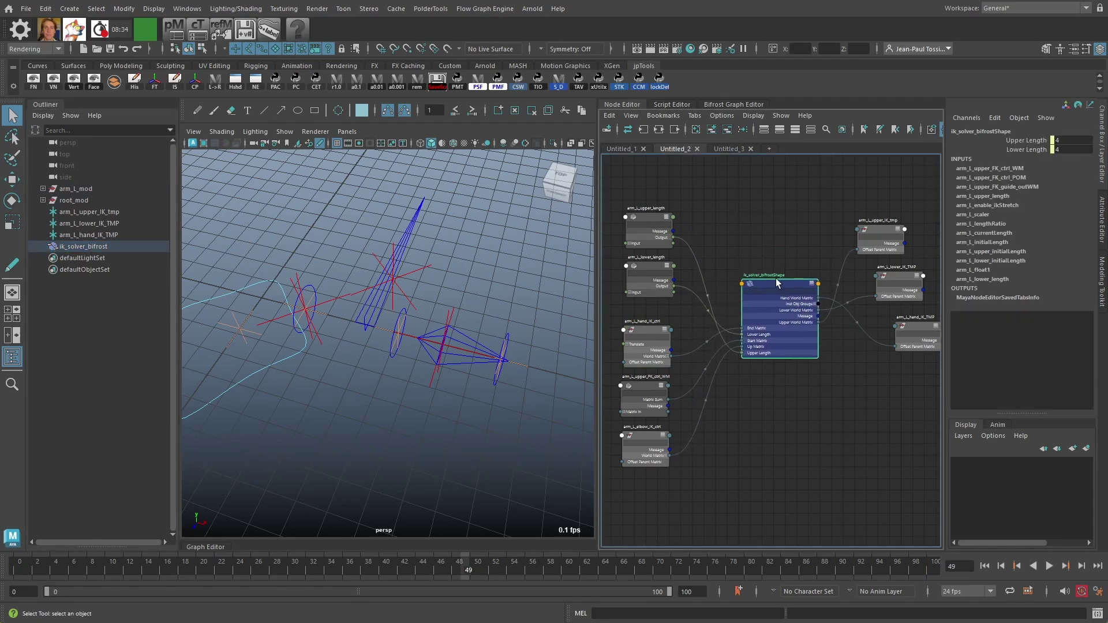
pyautogui.click(733, 104)
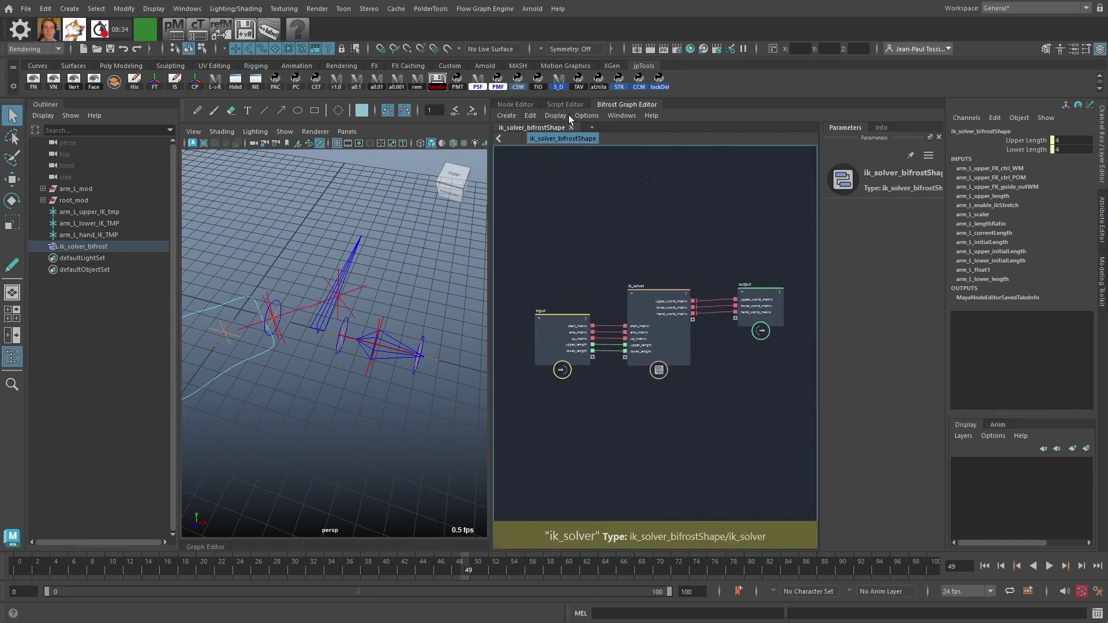
pyautogui.click(516, 104)
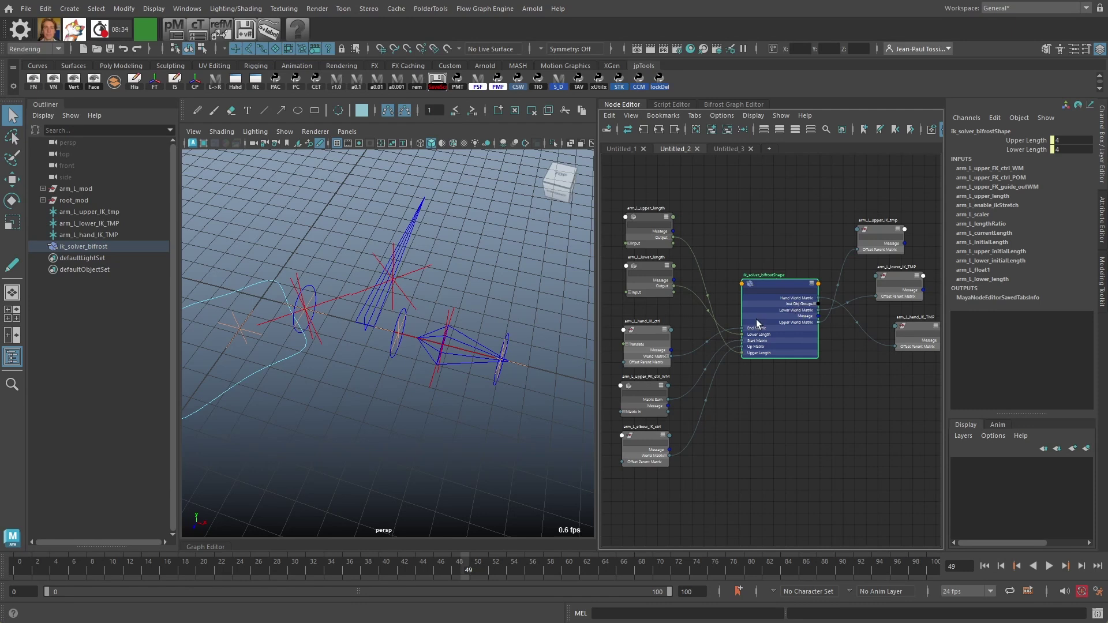
pyautogui.moveTo(774, 288)
pyautogui.mouseDown()
pyautogui.moveTo(786, 284)
pyautogui.moveTo(768, 300)
pyautogui.moveTo(778, 303)
pyautogui.mouseUp()
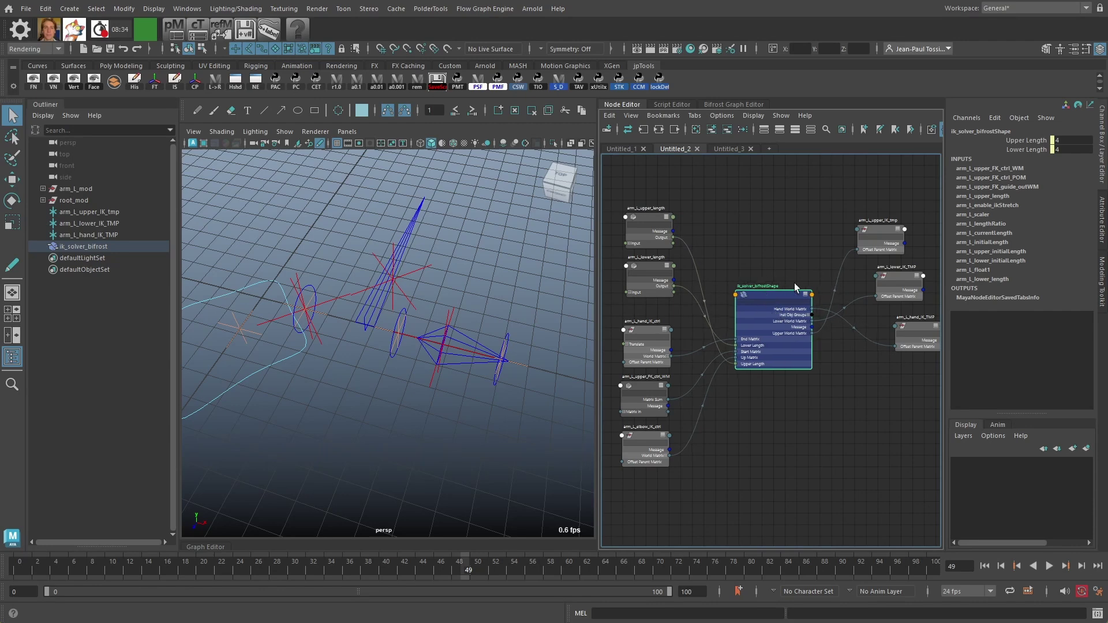
# - Examine the upper and lower length, hand IK, upper FK and elbow IK nodes that feed ik_solver_bifrostShape in the Node Editor
pyautogui.keyDown('alt'); pyautogui.moveTo(716, 252); pyautogui.dragTo(805, 298, button='right'); pyautogui.keyUp('alt')
pyautogui.moveTo(806, 298)
pyautogui.keyDown('alt'); pyautogui.mouseDown(button='middle')
pyautogui.moveTo(855, 256)
pyautogui.moveTo(821, 295)
pyautogui.mouseUp(button='middle'); pyautogui.keyUp('alt')
pyautogui.scroll(2, 810, 241)
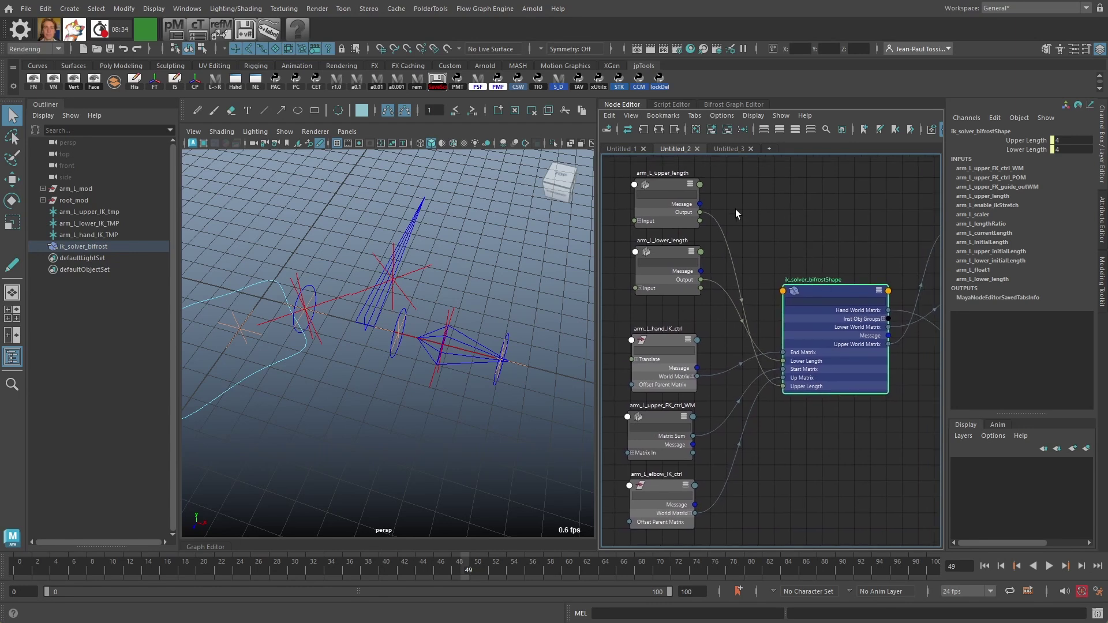
pyautogui.moveTo(620, 195); pyautogui.dragTo(671, 291)
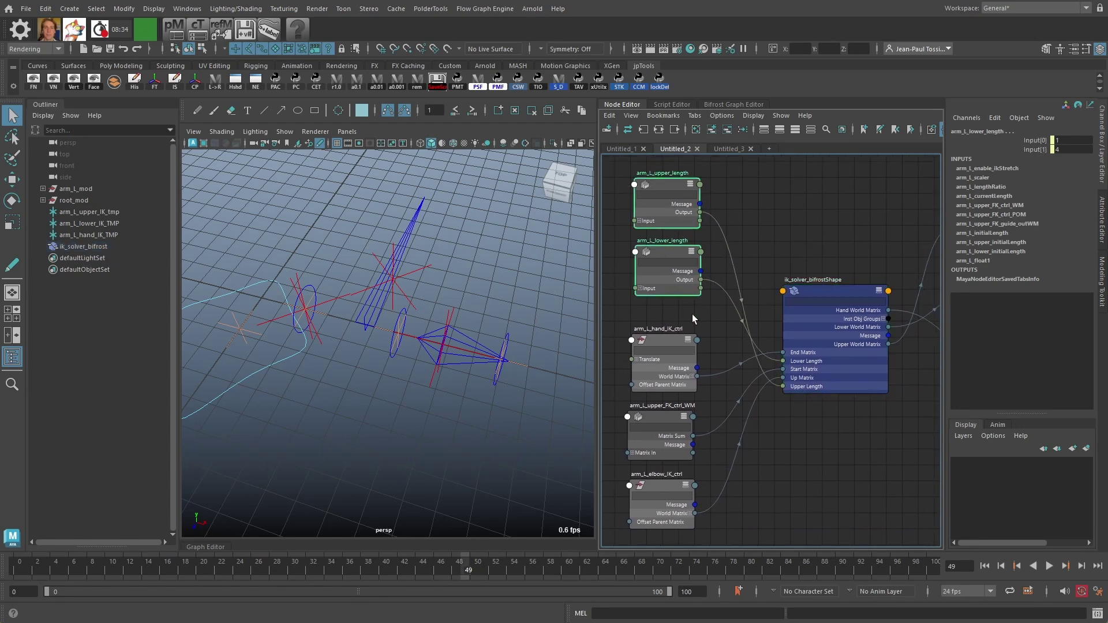
pyautogui.moveTo(722, 325); pyautogui.dragTo(729, 296, button='middle')
pyautogui.moveTo(670, 310); pyautogui.dragTo(676, 304)
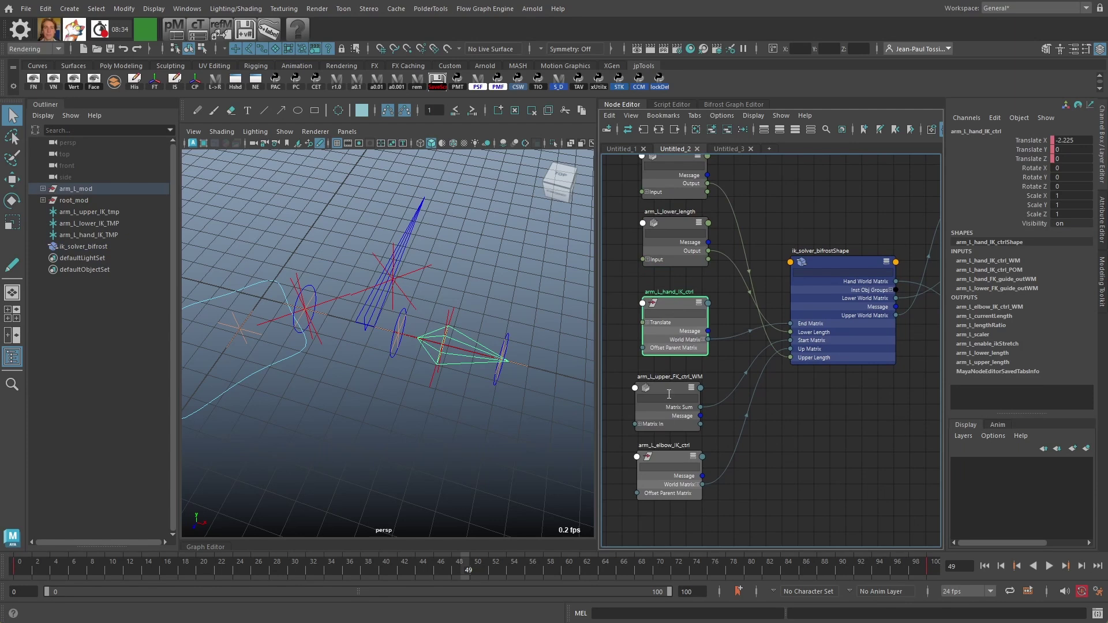
pyautogui.moveTo(668, 385); pyautogui.dragTo(683, 387)
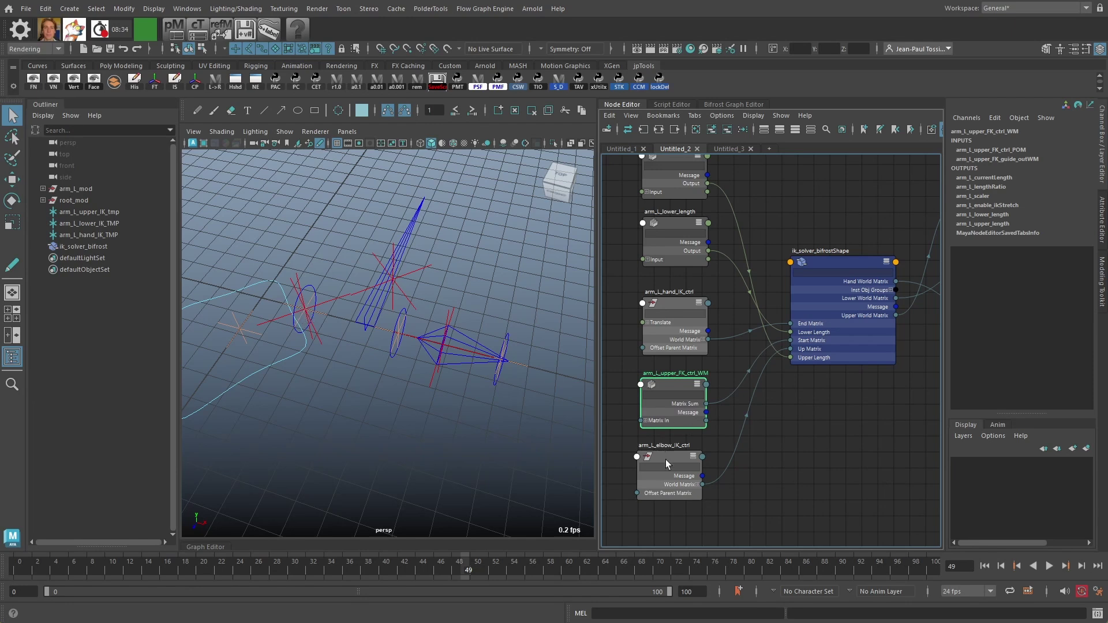
pyautogui.moveTo(679, 464); pyautogui.dragTo(688, 468)
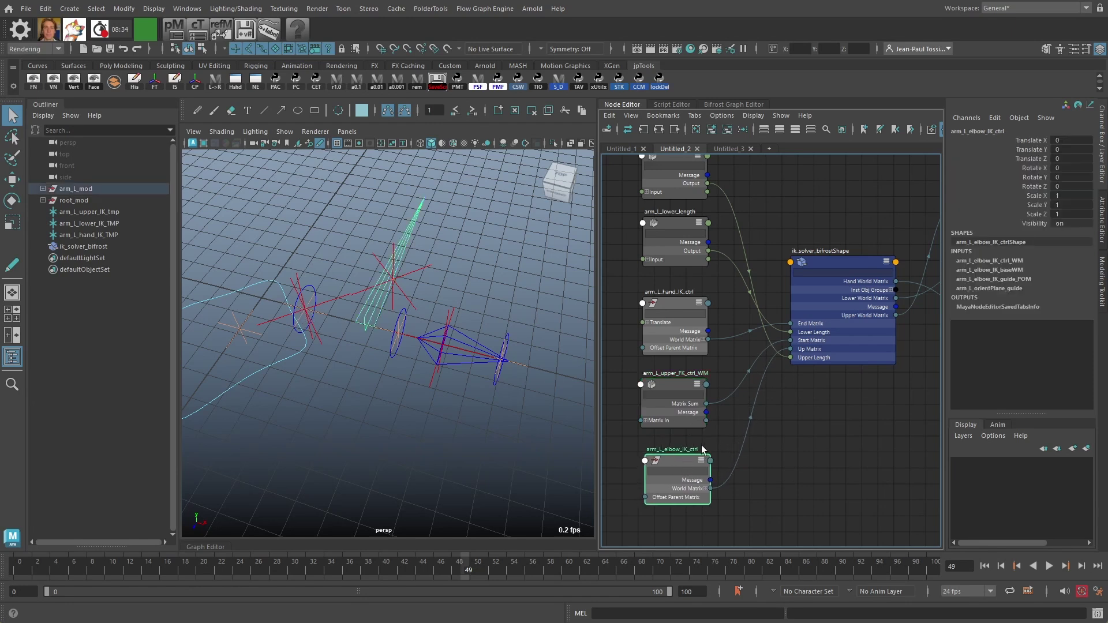
# - Examine the world matrix outputs of ik_solver_bifrostShape and the upper, lower and hand IK locators they drive
pyautogui.click(838, 263)
pyautogui.moveTo(835, 263); pyautogui.dragTo(834, 264)
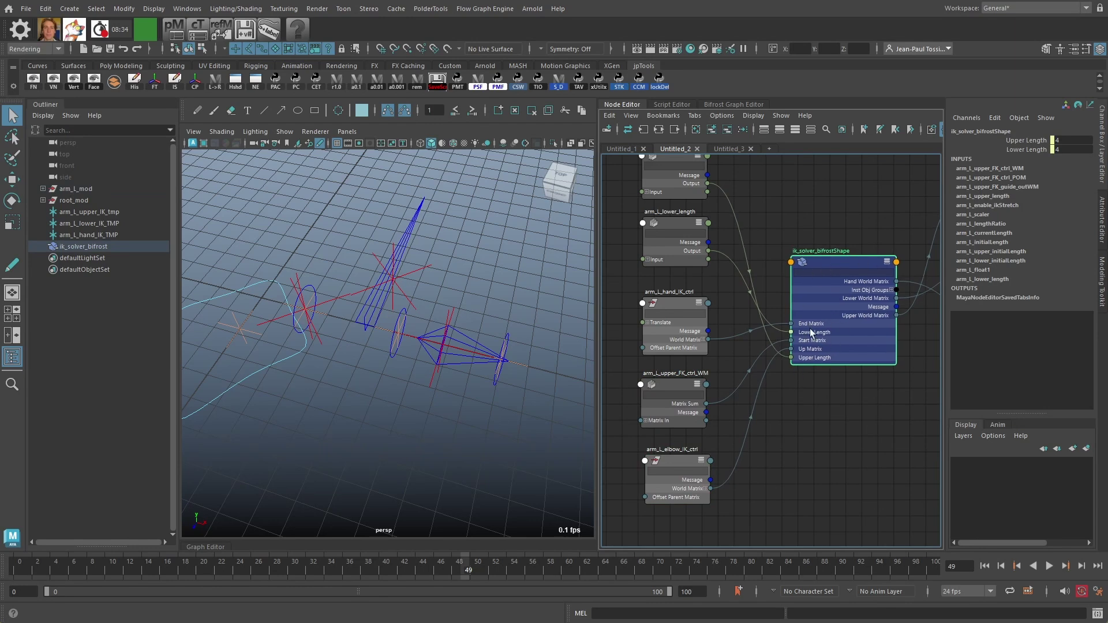
pyautogui.keyDown('alt'); pyautogui.moveTo(887, 316); pyautogui.dragTo(751, 367, button='middle'); pyautogui.keyUp('alt')
pyautogui.keyDown('alt'); pyautogui.moveTo(763, 310); pyautogui.dragTo(723, 295, button='middle'); pyautogui.keyUp('alt')
pyautogui.scroll(1, 697, 240)
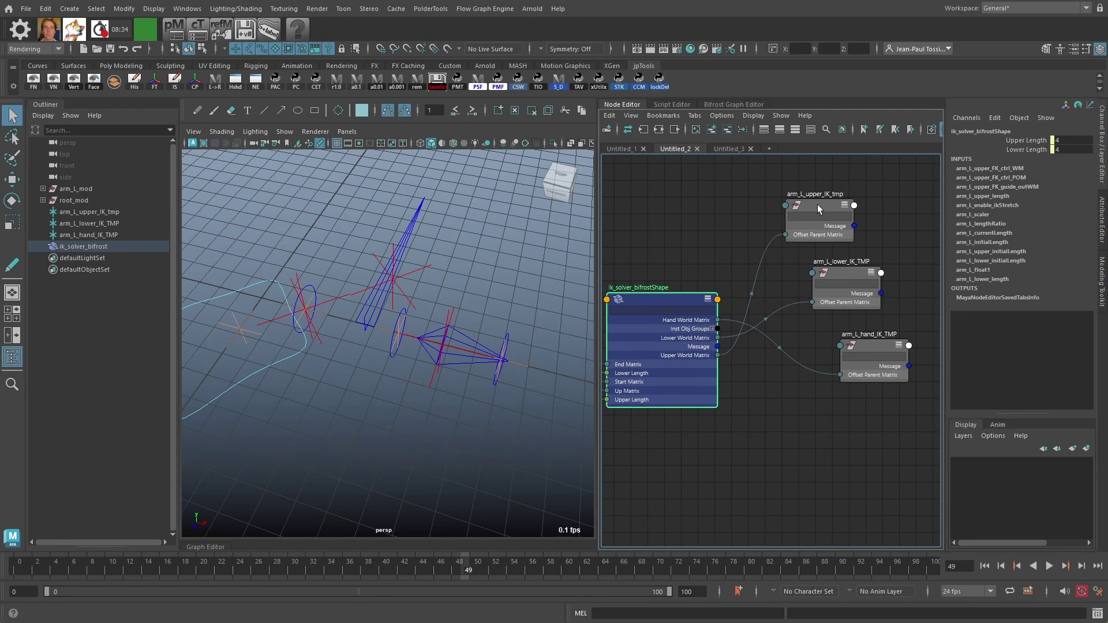
pyautogui.moveTo(819, 207); pyautogui.dragTo(820, 209)
pyautogui.moveTo(848, 272); pyautogui.dragTo(847, 271)
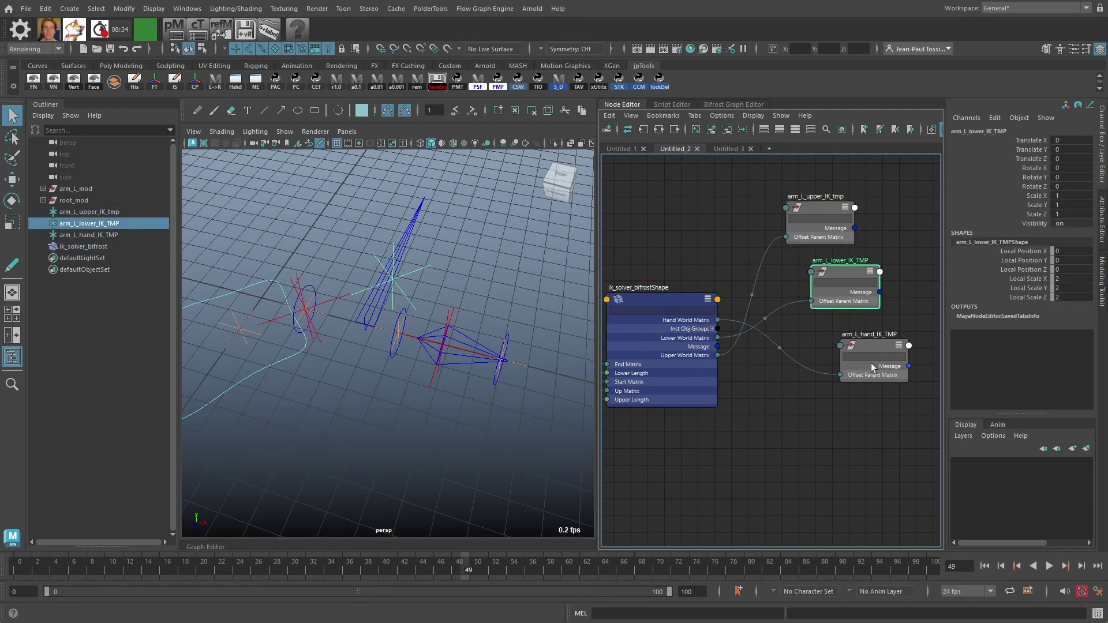
pyautogui.moveTo(835, 216); pyautogui.dragTo(838, 217)
pyautogui.click(843, 276)
pyautogui.moveTo(872, 350); pyautogui.dragTo(873, 356)
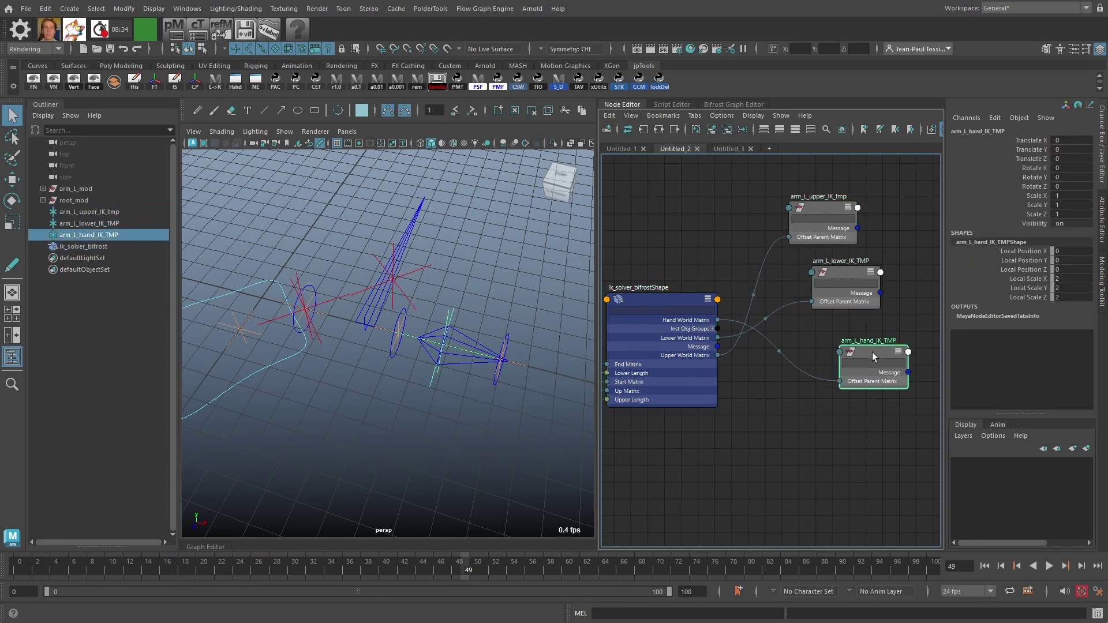
pyautogui.moveTo(846, 279); pyautogui.dragTo(848, 286)
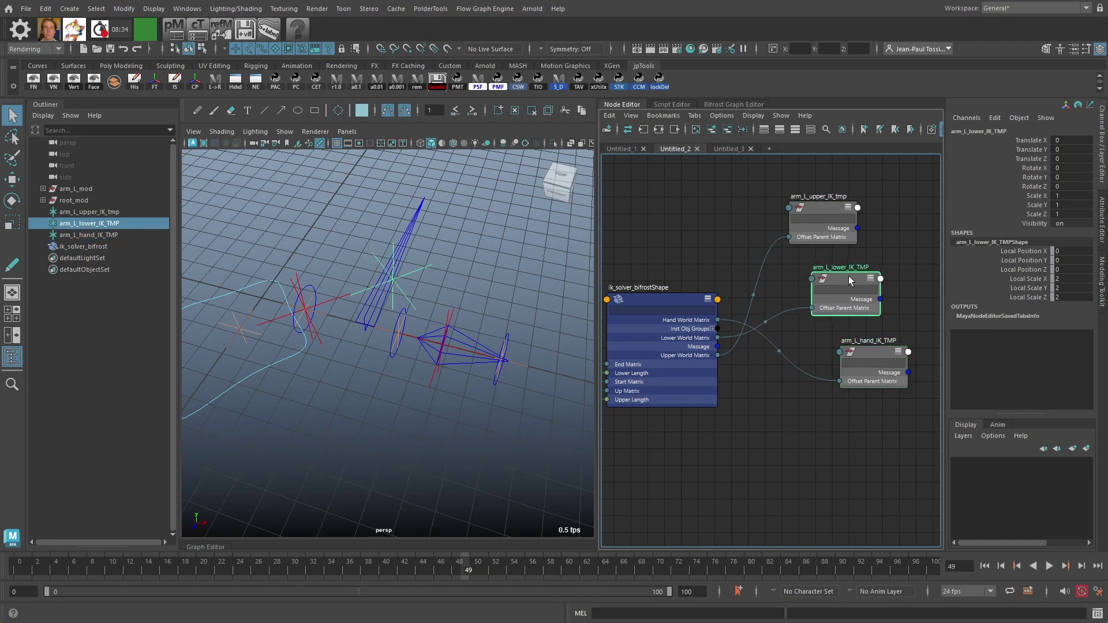
pyautogui.keyDown('alt'); pyautogui.moveTo(674, 228); pyautogui.dragTo(732, 241, button='middle'); pyautogui.keyUp('alt')
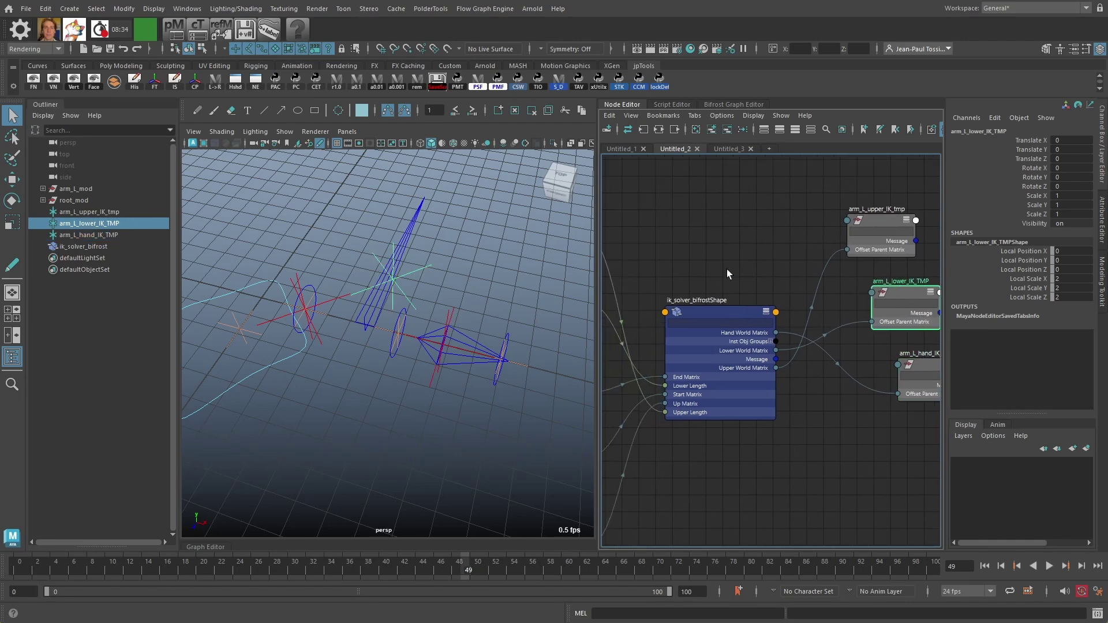
# - Examine the top-level Bifrost graph, checking the ports of the ik_solver compound and its connections to the output node
pyautogui.click(745, 106)
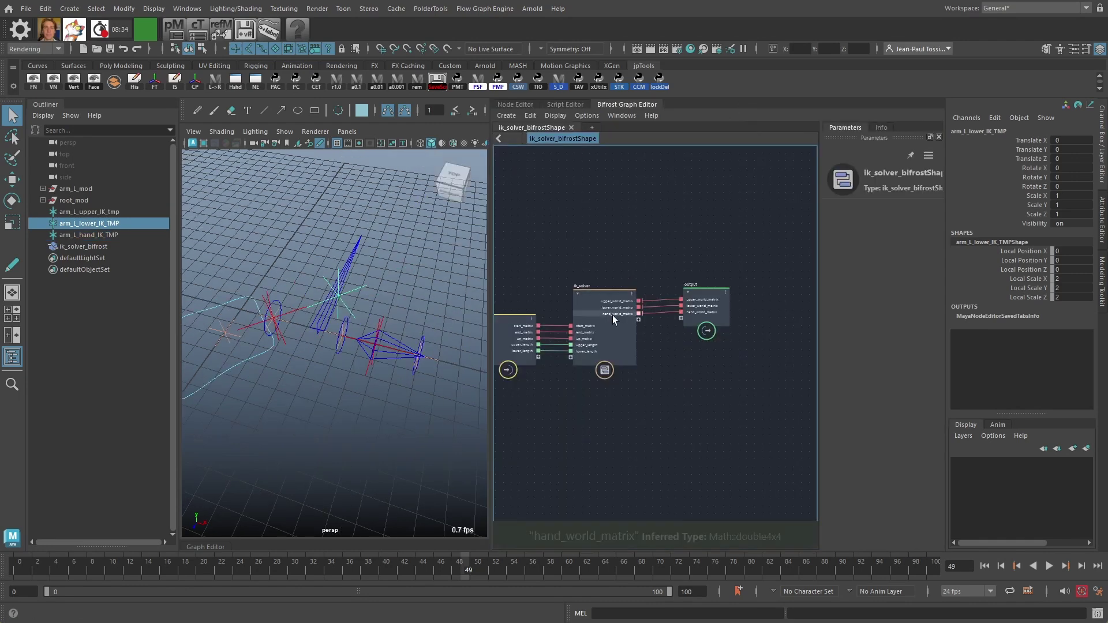
pyautogui.keyDown('alt'); pyautogui.moveTo(649, 290); pyautogui.dragTo(764, 385, button='right'); pyautogui.keyUp('alt')
pyautogui.keyDown('alt'); pyautogui.moveTo(673, 302); pyautogui.dragTo(591, 321, button='middle'); pyautogui.keyUp('alt')
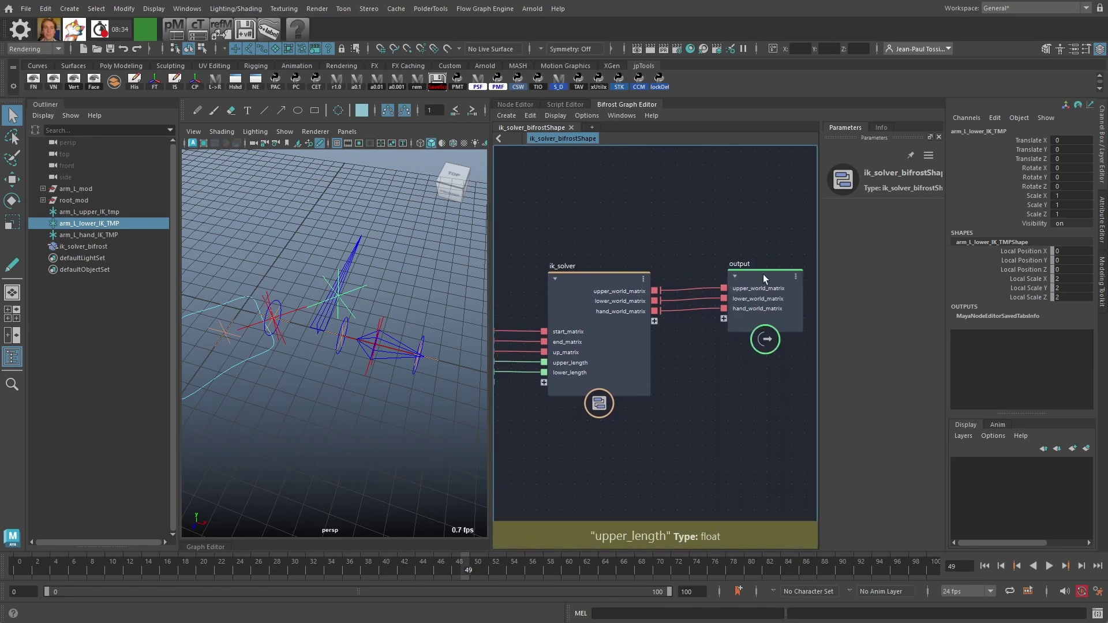
pyautogui.click(743, 316)
pyautogui.scroll(-1, 621, 250)
pyautogui.moveTo(587, 249); pyautogui.dragTo(658, 277, button='middle')
pyautogui.click(629, 275)
pyautogui.scroll(-2, 659, 277)
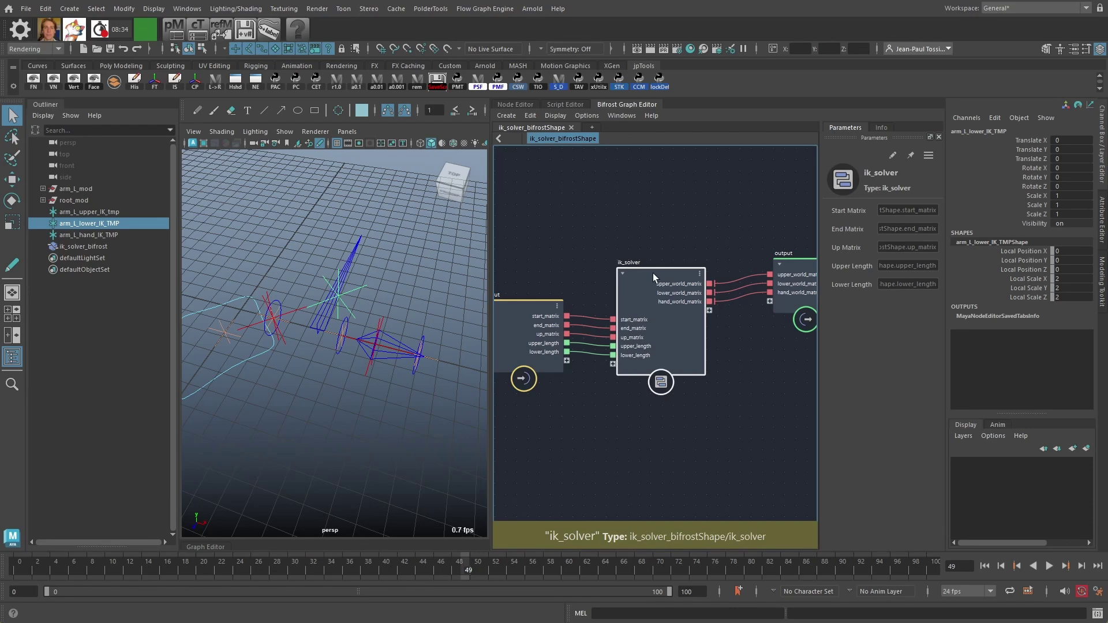
# - Enter the ik_solver compound, widen the Bifrost Graph Editor, and survey the network from the input node to the output
pyautogui.click(652, 382)
pyautogui.moveTo(645, 381); pyautogui.dragTo(671, 386, button='middle')
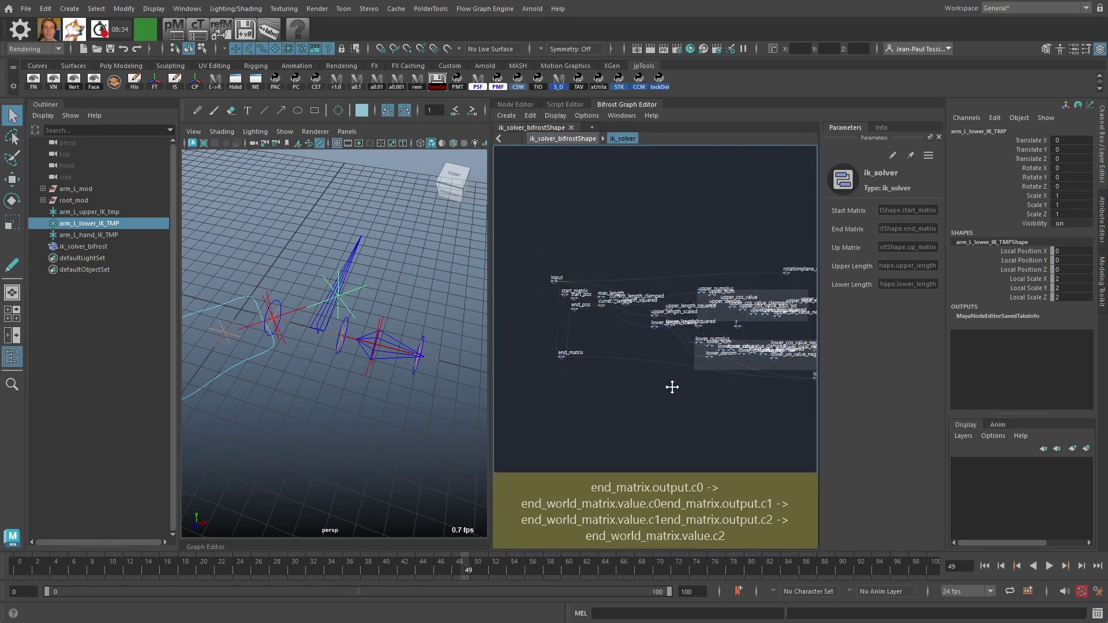
pyautogui.scroll(3, 686, 400)
pyautogui.moveTo(491, 360); pyautogui.dragTo(334, 359)
pyautogui.scroll(1, 606, 404)
pyautogui.keyDown('alt'); pyautogui.moveTo(623, 418); pyautogui.dragTo(644, 421, button='right'); pyautogui.keyUp('alt')
pyautogui.keyDown('alt'); pyautogui.moveTo(644, 421); pyautogui.dragTo(591, 428, button='middle'); pyautogui.keyUp('alt')
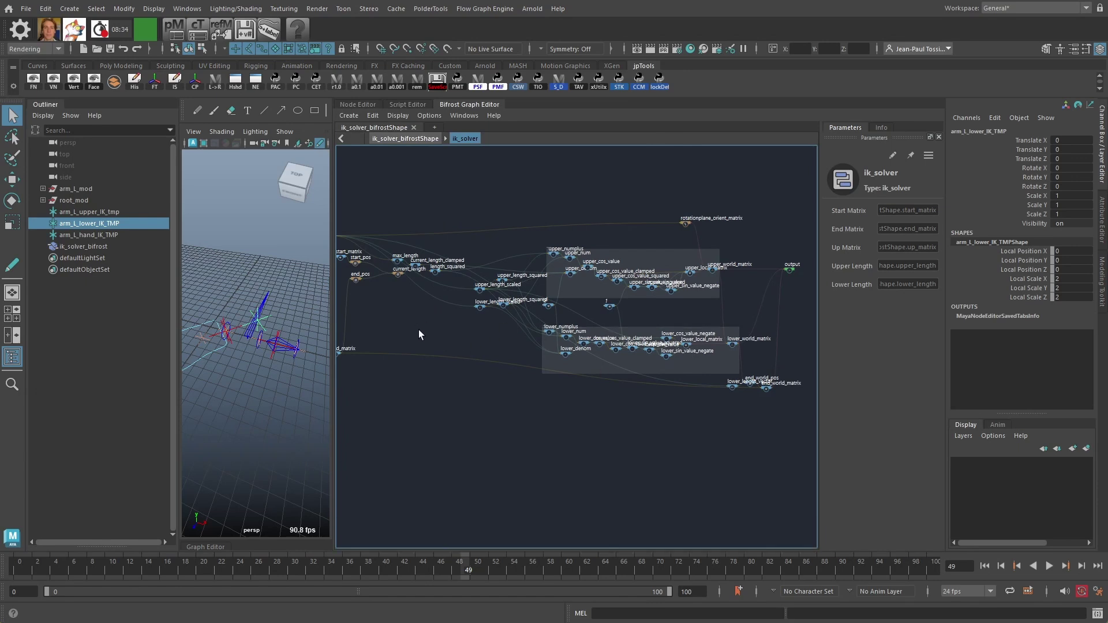
pyautogui.keyDown('alt'); pyautogui.moveTo(384, 329); pyautogui.dragTo(466, 351, button='middle'); pyautogui.keyUp('alt')
pyautogui.keyDown('alt'); pyautogui.moveTo(467, 351); pyautogui.dragTo(490, 387, button='right'); pyautogui.keyUp('alt')
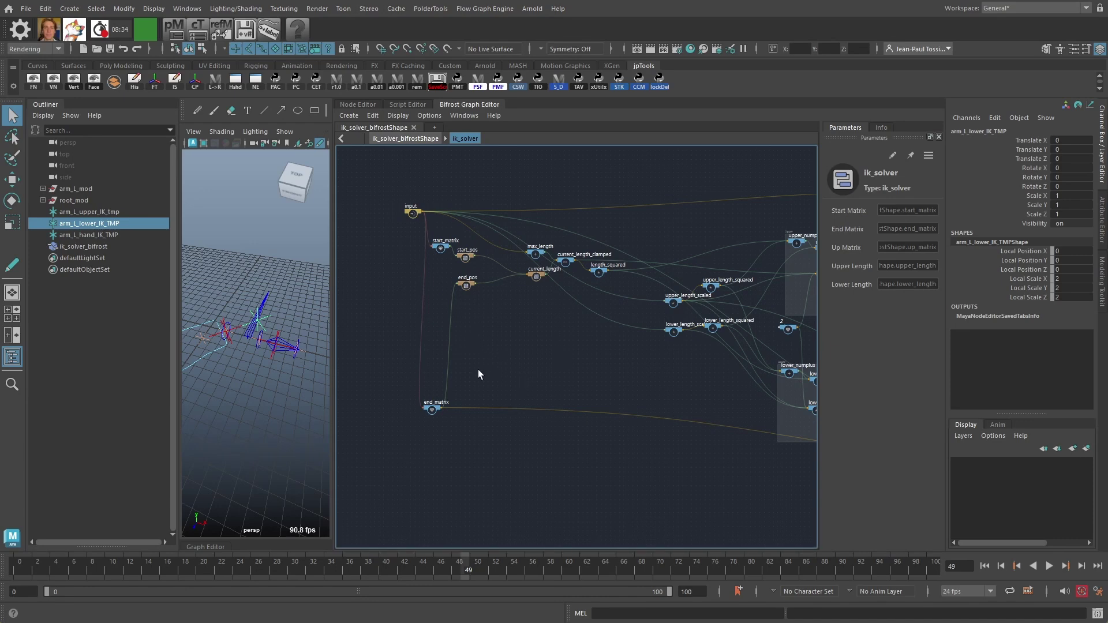
# - Examine the input node's ports and the start_matrix double4x4 node, expanding and collapsing its first column output
pyautogui.scroll(2, 535, 328)
pyautogui.keyDown('alt'); pyautogui.moveTo(551, 341); pyautogui.dragTo(618, 388, button='middle'); pyautogui.keyUp('alt')
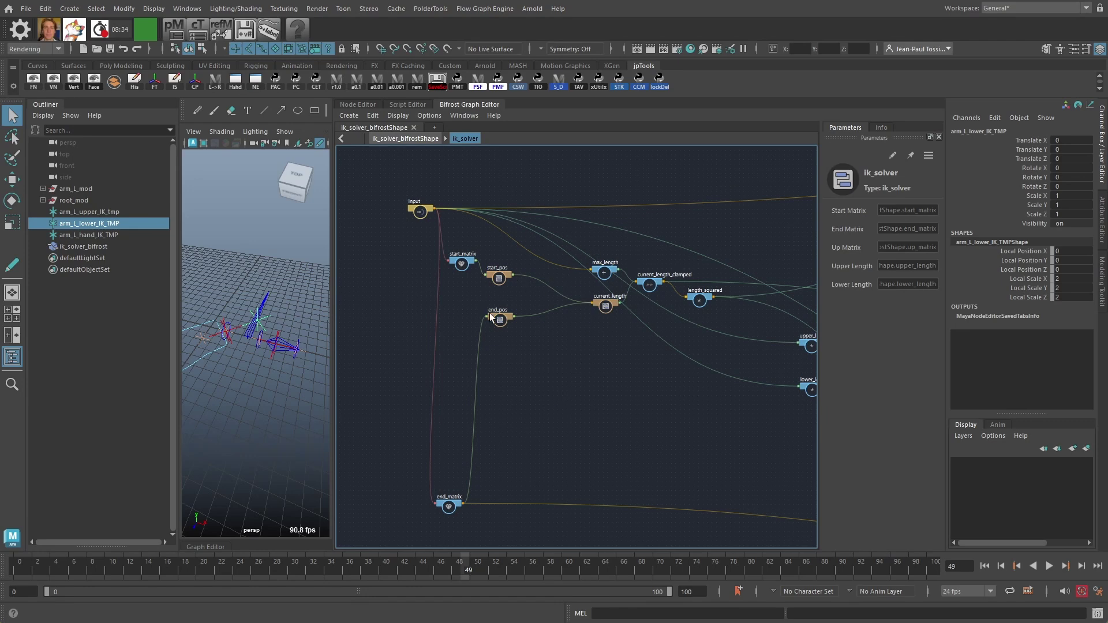
pyautogui.keyDown('alt'); pyautogui.moveTo(588, 380); pyautogui.dragTo(605, 420, button='right'); pyautogui.keyUp('alt')
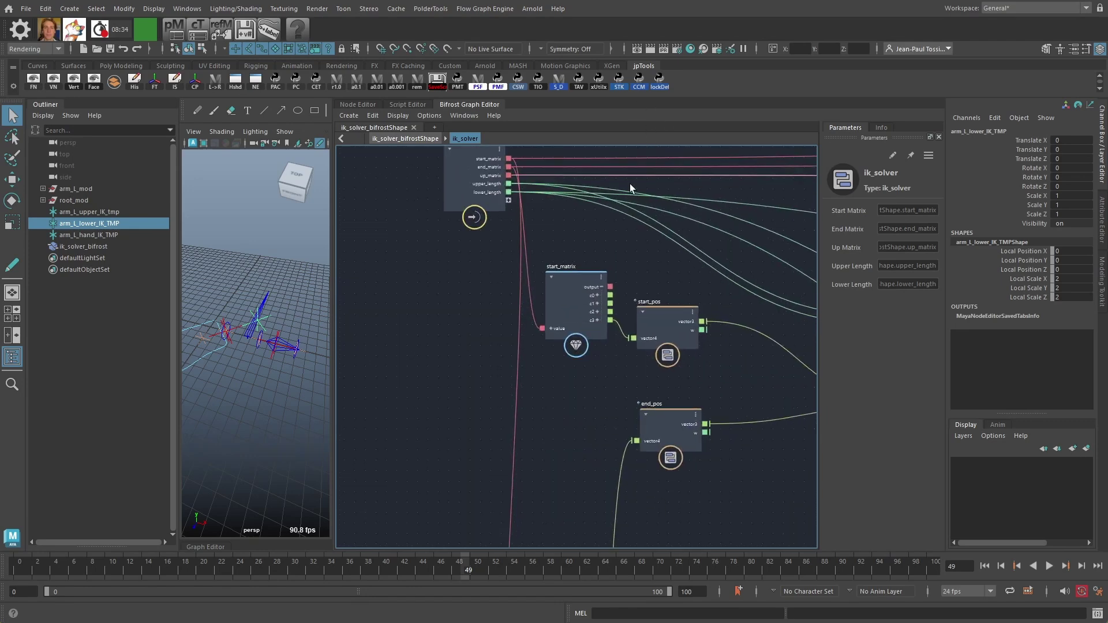
pyautogui.keyDown('alt'); pyautogui.moveTo(631, 181); pyautogui.dragTo(575, 232, button='middle'); pyautogui.keyUp('alt')
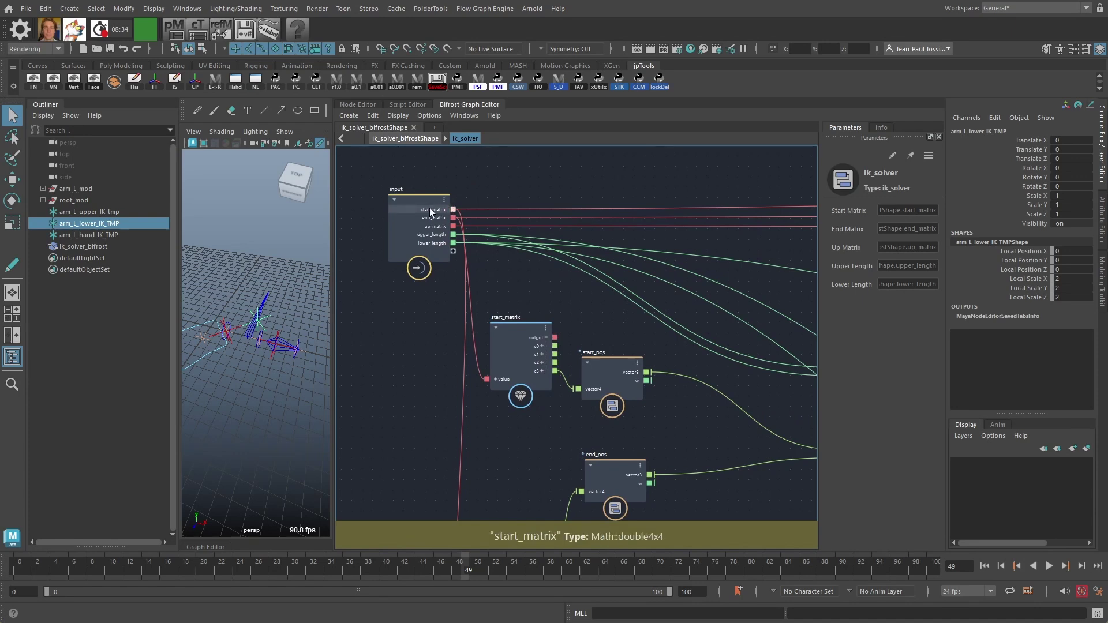
pyautogui.click(517, 329)
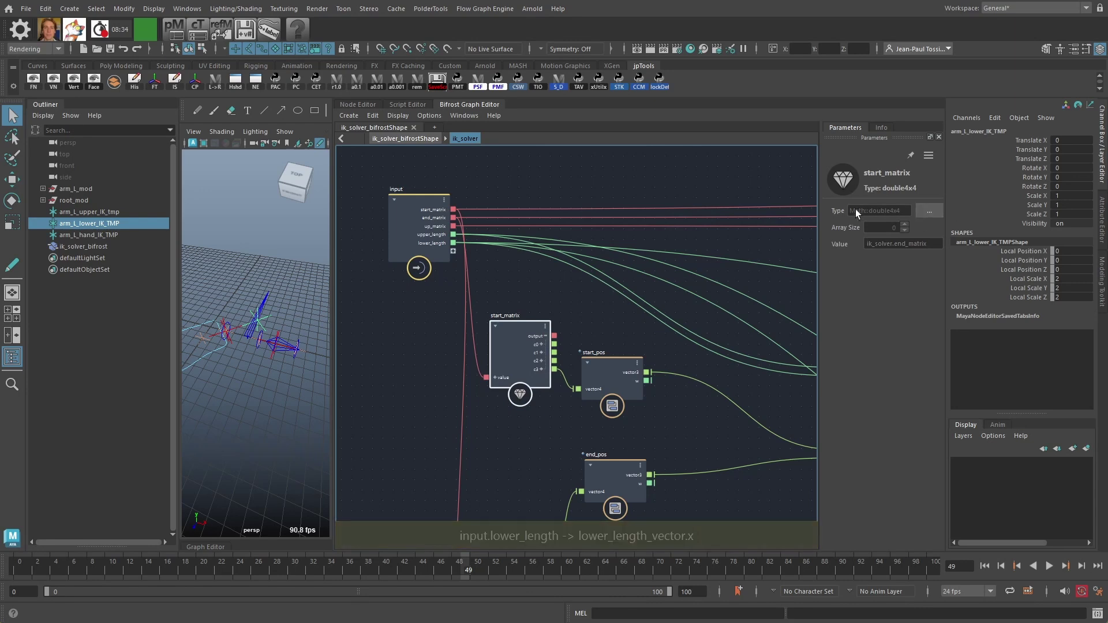
pyautogui.click(541, 345)
pyautogui.click(541, 344)
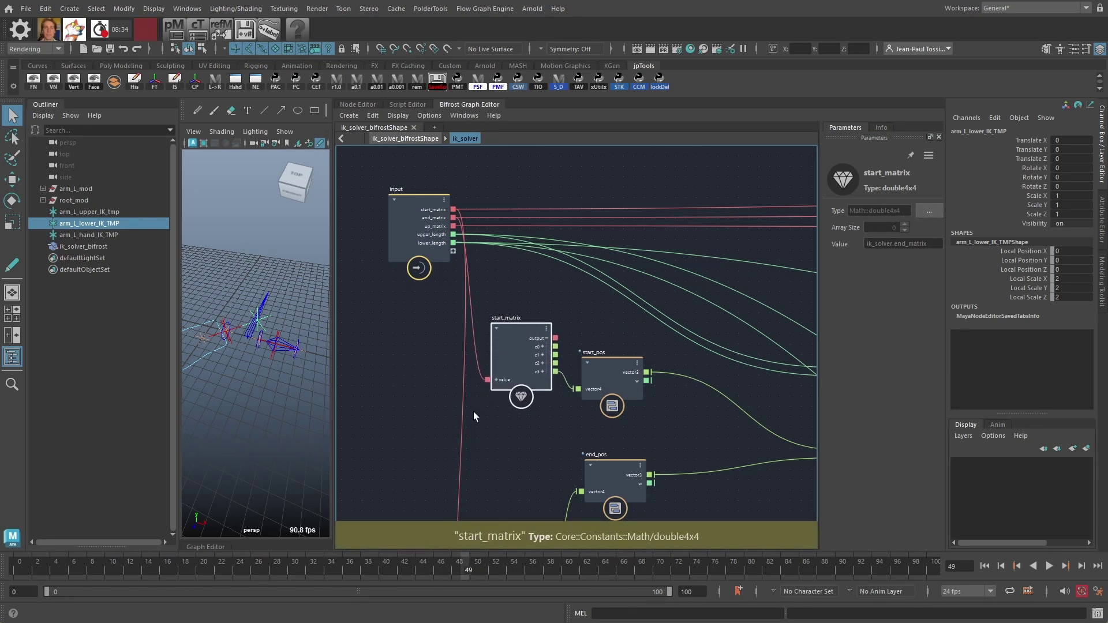
pyautogui.moveTo(513, 325); pyautogui.dragTo(516, 323)
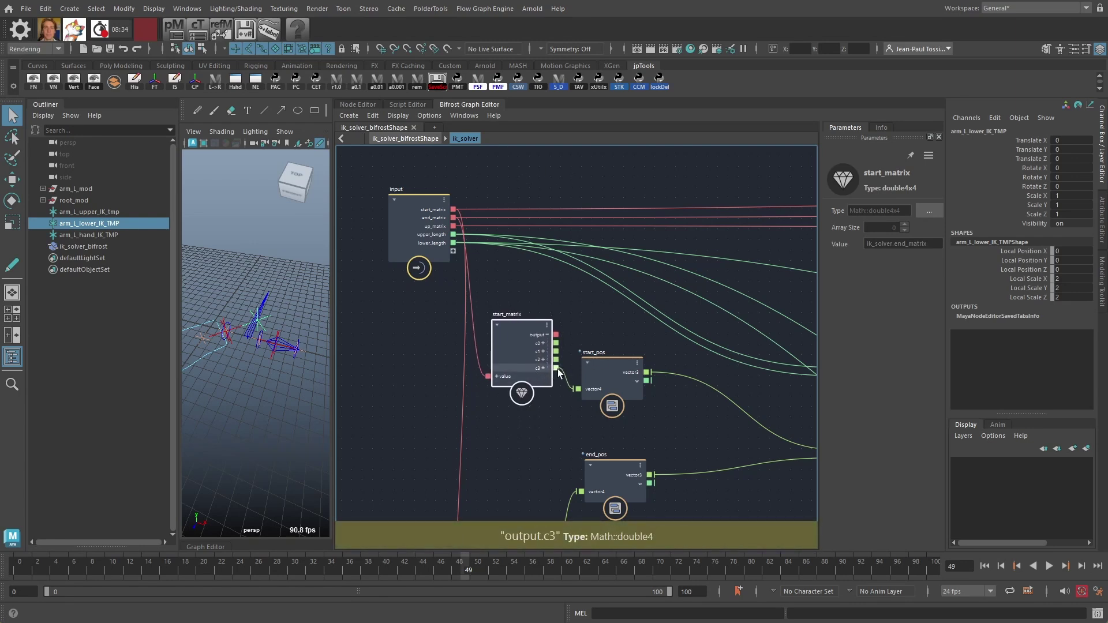
# - Examine how start_pos converts start_matrix's c3 output from vector4 to vector3, expanding and collapsing c3 to check its components
pyautogui.moveTo(602, 360); pyautogui.dragTo(609, 362)
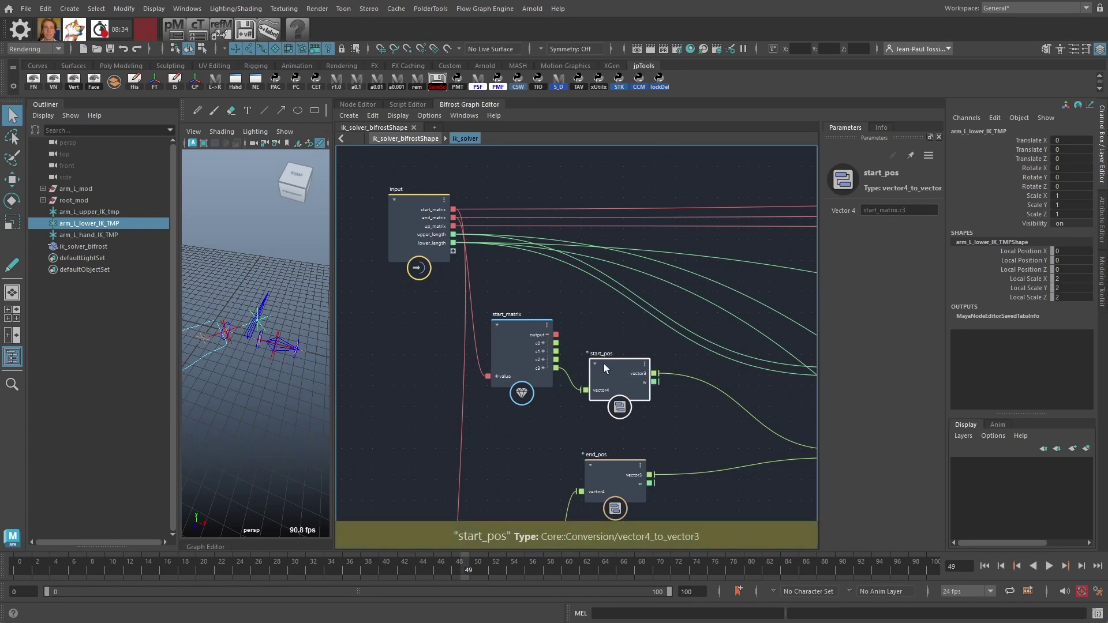
pyautogui.moveTo(625, 362); pyautogui.dragTo(620, 312, button='middle')
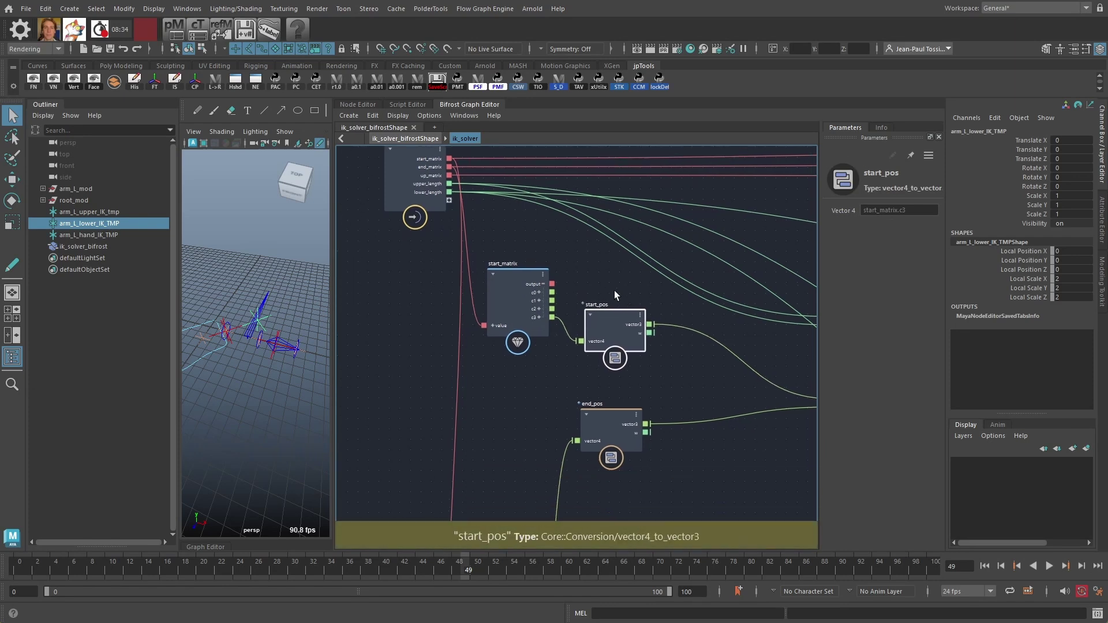
pyautogui.moveTo(617, 317); pyautogui.dragTo(619, 314)
pyautogui.click(539, 318)
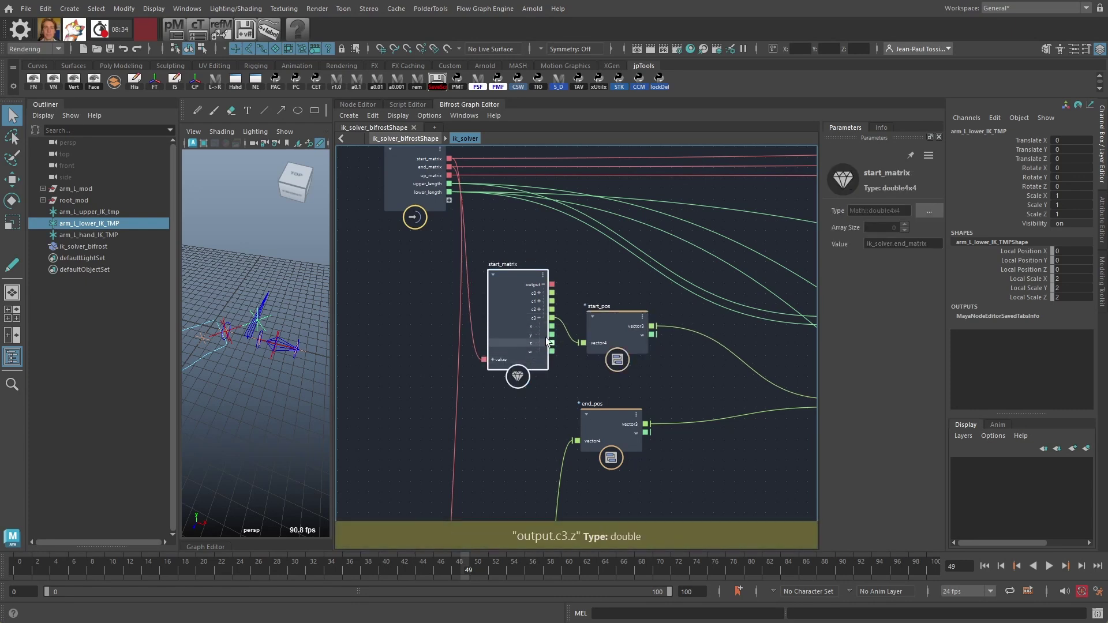
pyautogui.click(540, 319)
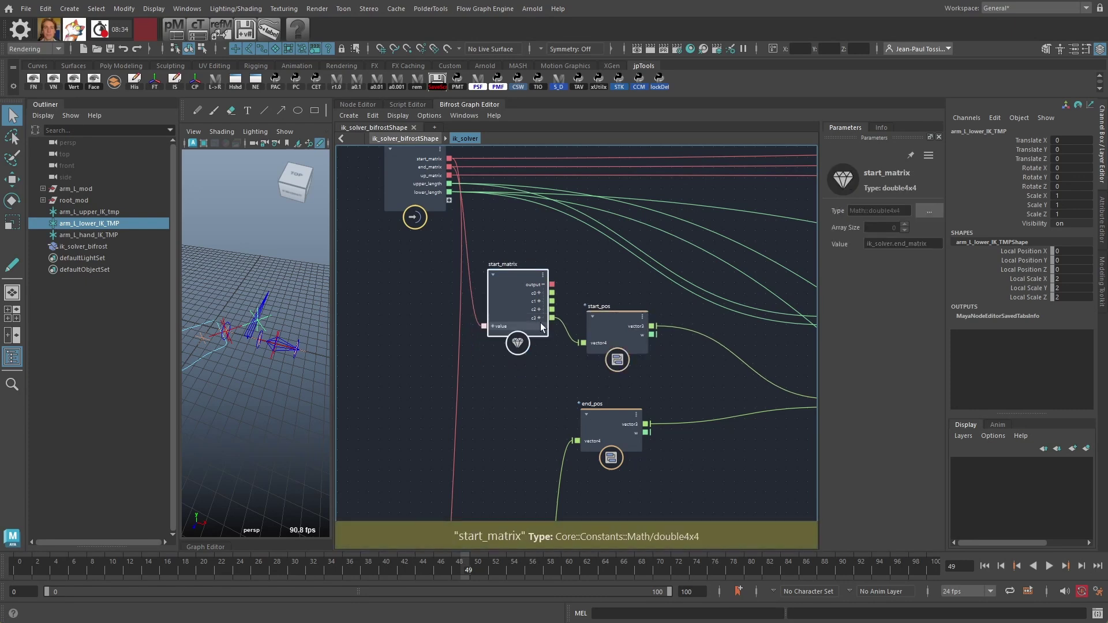
pyautogui.click(621, 317)
pyautogui.moveTo(624, 314); pyautogui.dragTo(628, 314)
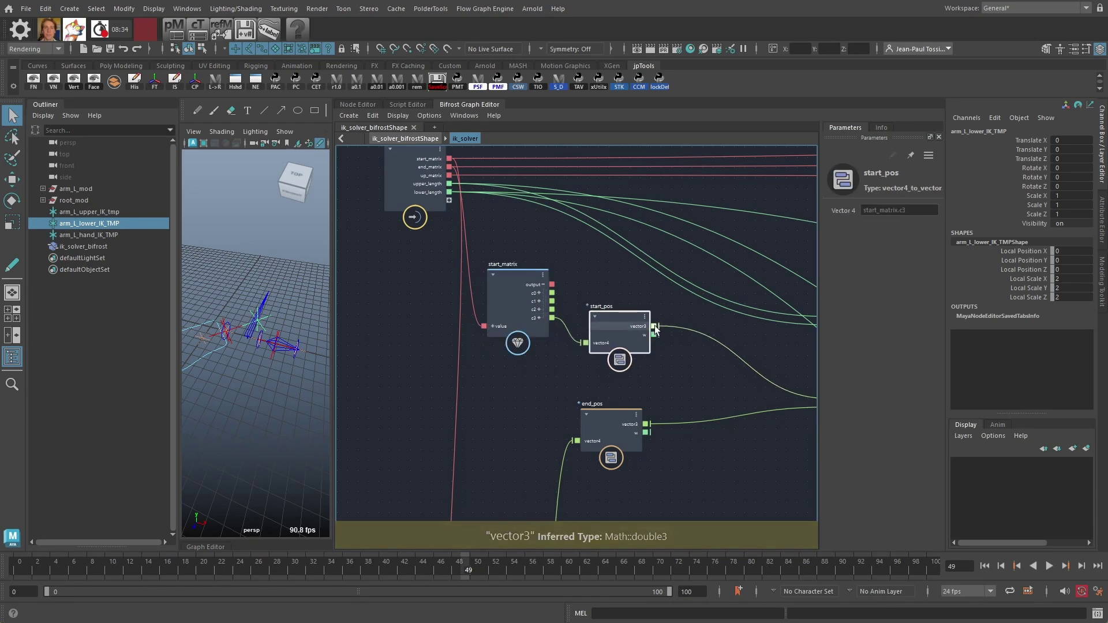
# - Trace the end_matrix c3 connection and examine the end_pos vector4-to-vector3 conversion node
pyautogui.keyDown('alt'); pyautogui.moveTo(697, 362); pyautogui.dragTo(725, 151, button='middle'); pyautogui.keyUp('alt')
pyautogui.scroll(-5, 650, 233)
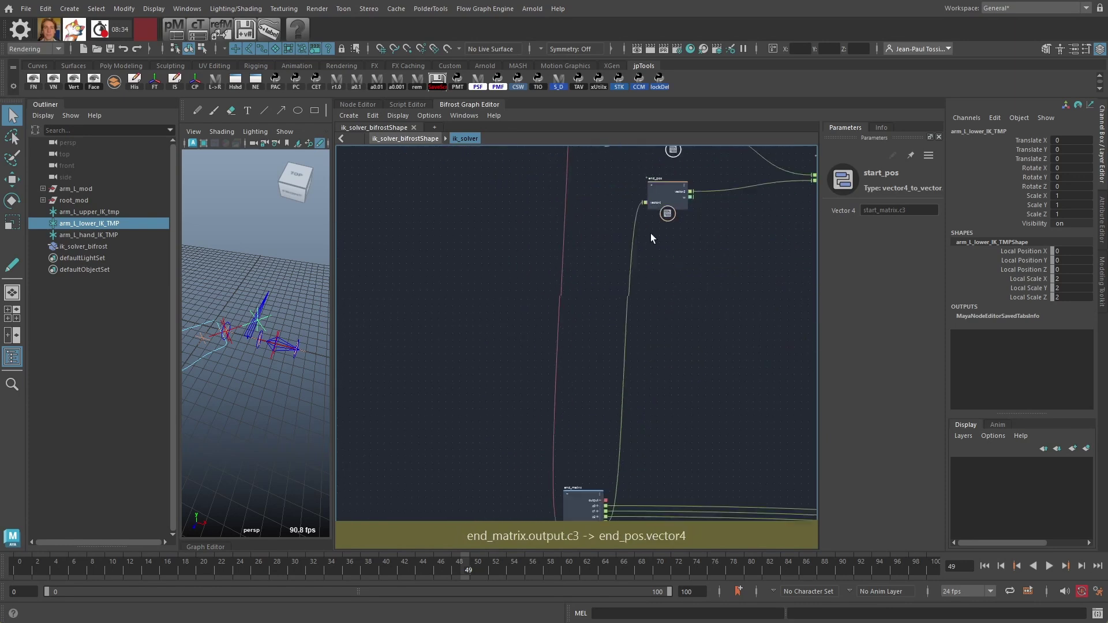
pyautogui.scroll(3, 631, 378)
pyautogui.click(574, 437)
pyautogui.keyDown('alt'); pyautogui.moveTo(647, 333); pyautogui.dragTo(592, 479, button='middle'); pyautogui.keyUp('alt')
pyautogui.scroll(2, 595, 271)
pyautogui.moveTo(595, 273); pyautogui.dragTo(601, 283)
pyautogui.keyDown('alt'); pyautogui.moveTo(600, 266); pyautogui.dragTo(602, 323, button='middle'); pyautogui.keyUp('alt')
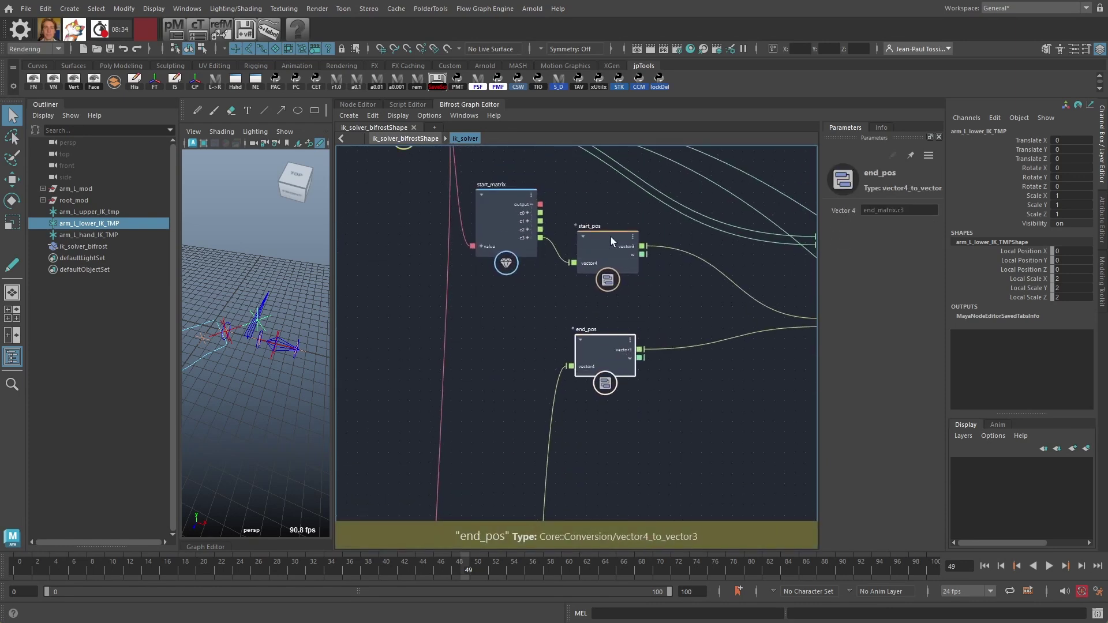
# - Trace the vector3 outputs of start_pos and end_pos into the current_length distance node
pyautogui.moveTo(608, 236); pyautogui.dragTo(609, 238)
pyautogui.moveTo(605, 341); pyautogui.dragTo(605, 340)
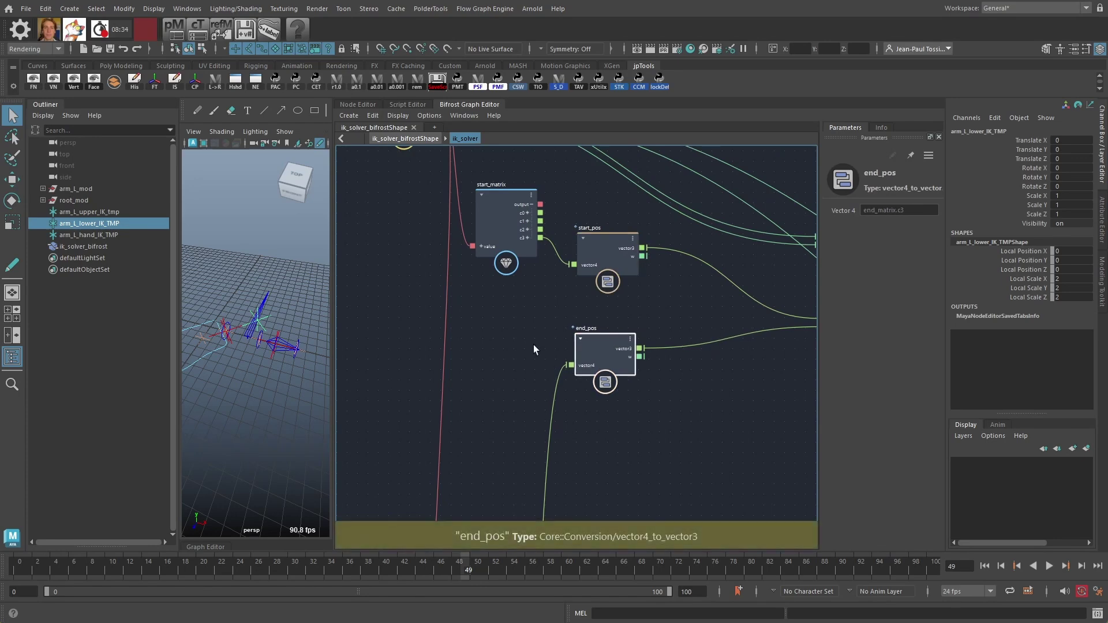
pyautogui.keyDown('alt'); pyautogui.moveTo(699, 351); pyautogui.dragTo(577, 361, button='middle'); pyautogui.keyUp('alt')
pyautogui.scroll(-1, 664, 387)
pyautogui.keyDown('alt'); pyautogui.moveTo(665, 386); pyautogui.dragTo(658, 393, button='middle'); pyautogui.keyUp('alt')
pyautogui.scroll(2, 664, 370)
pyautogui.click(694, 333)
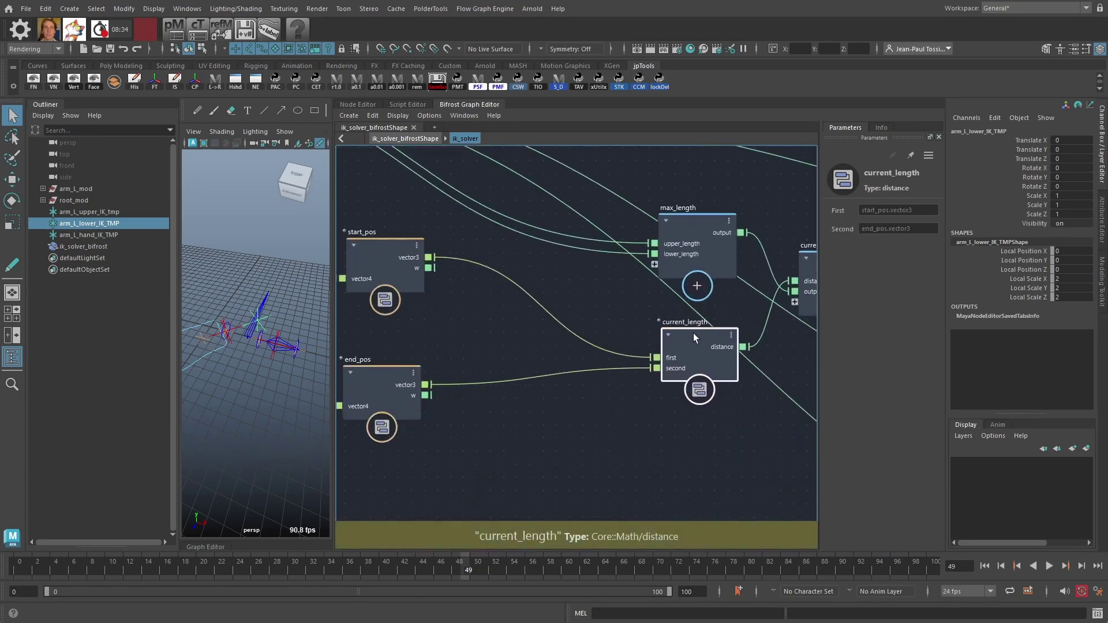
# - Trace the input node's upper_length and lower_length ports into the max_length add node
pyautogui.scroll(-1, 622, 276)
pyautogui.keyDown('alt'); pyautogui.moveTo(604, 178); pyautogui.dragTo(647, 293, button='middle'); pyautogui.keyUp('alt')
pyautogui.scroll(-1, 646, 293)
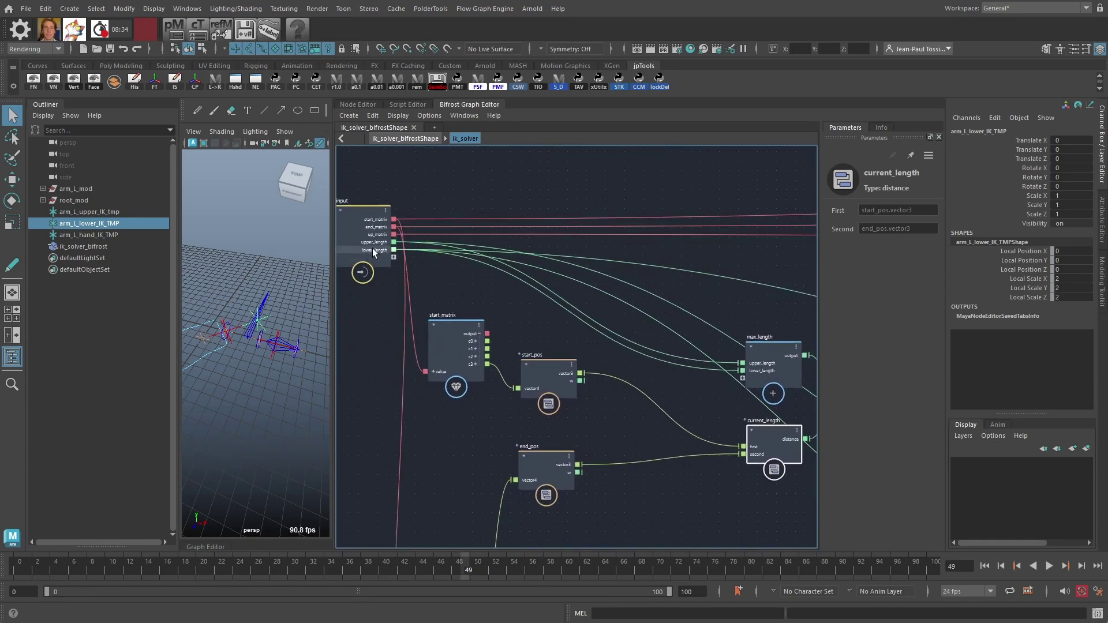
pyautogui.scroll(2, 685, 314)
pyautogui.keyDown('alt'); pyautogui.moveTo(811, 334); pyautogui.dragTo(601, 256, button='middle'); pyautogui.keyUp('alt')
pyautogui.click(639, 327)
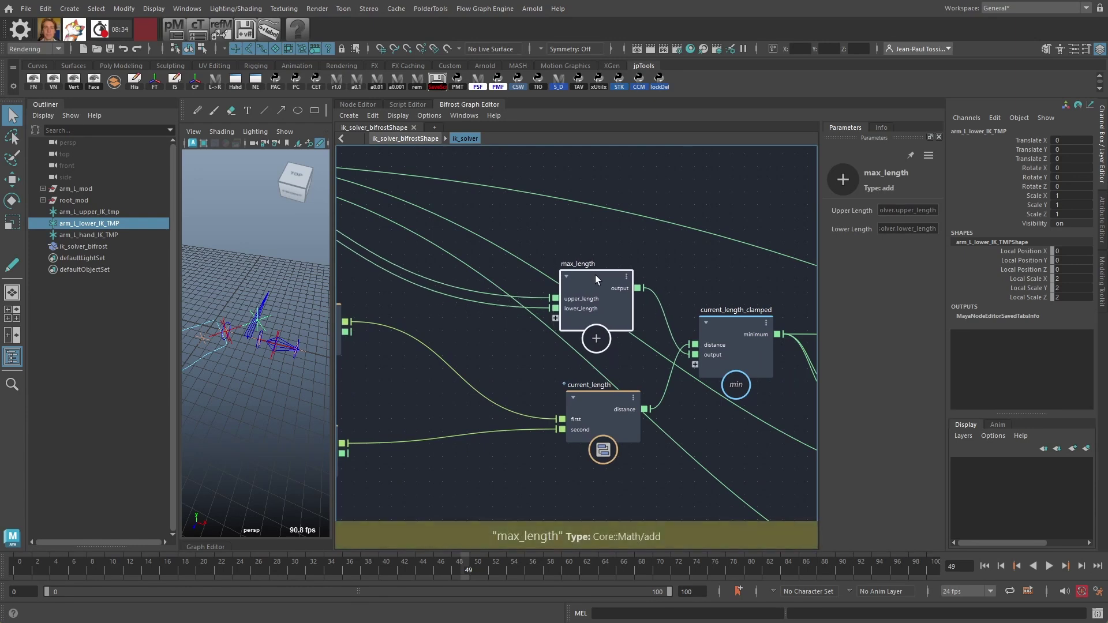
pyautogui.moveTo(595, 274); pyautogui.dragTo(597, 271)
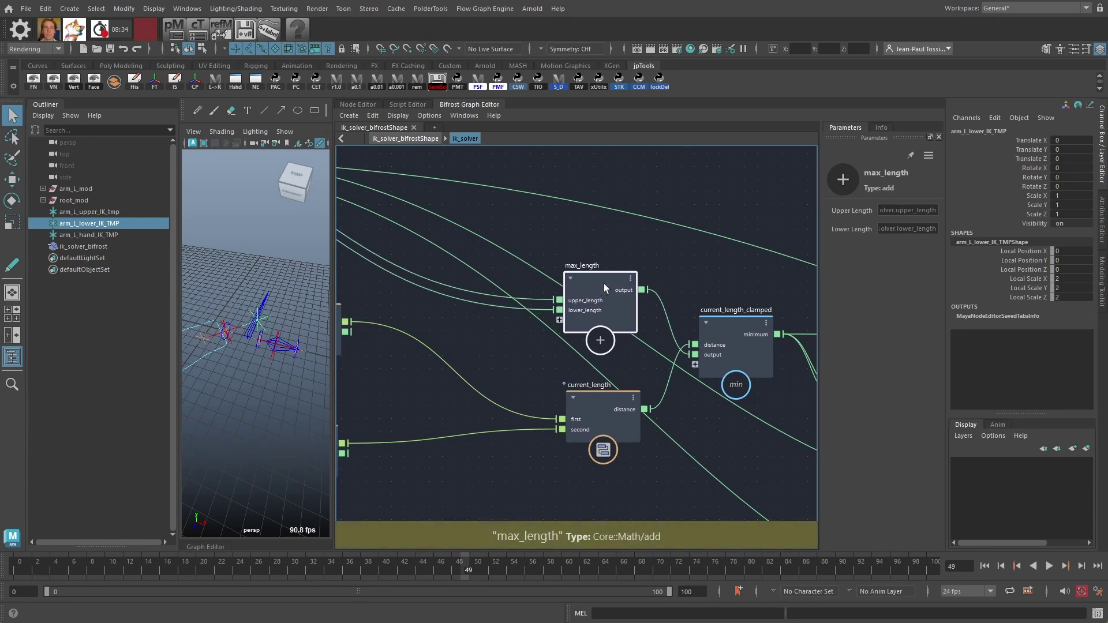
# - Examine how the current_length_clamped min node takes max_length and current_length, and follow its minimum output onward
pyautogui.moveTo(665, 244); pyautogui.dragTo(615, 214, button='middle')
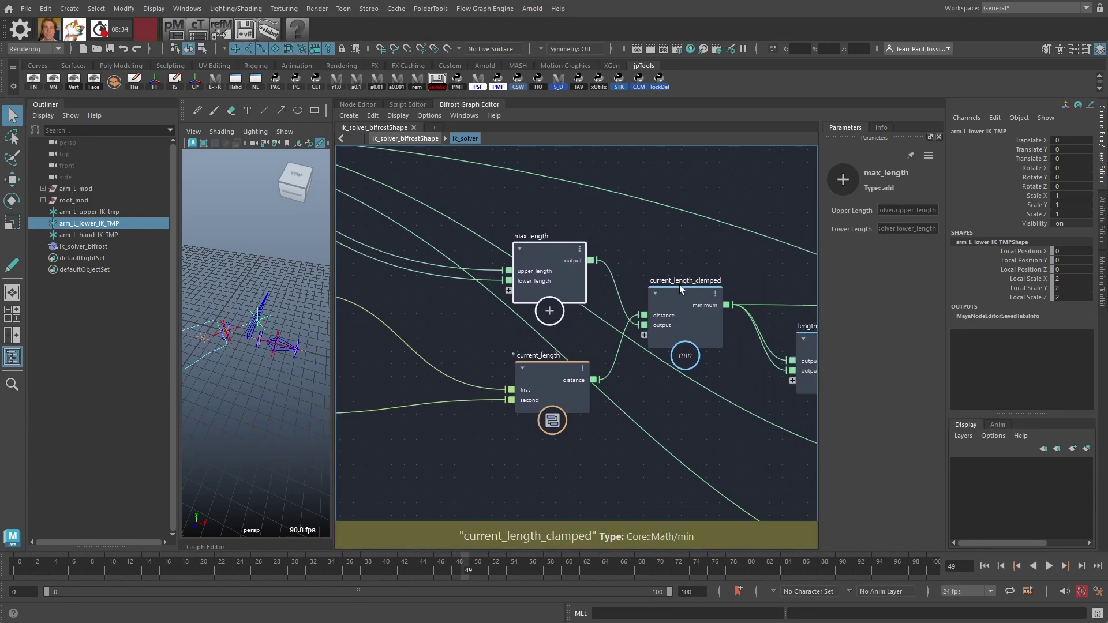
pyautogui.moveTo(680, 285); pyautogui.dragTo(656, 281, button='middle')
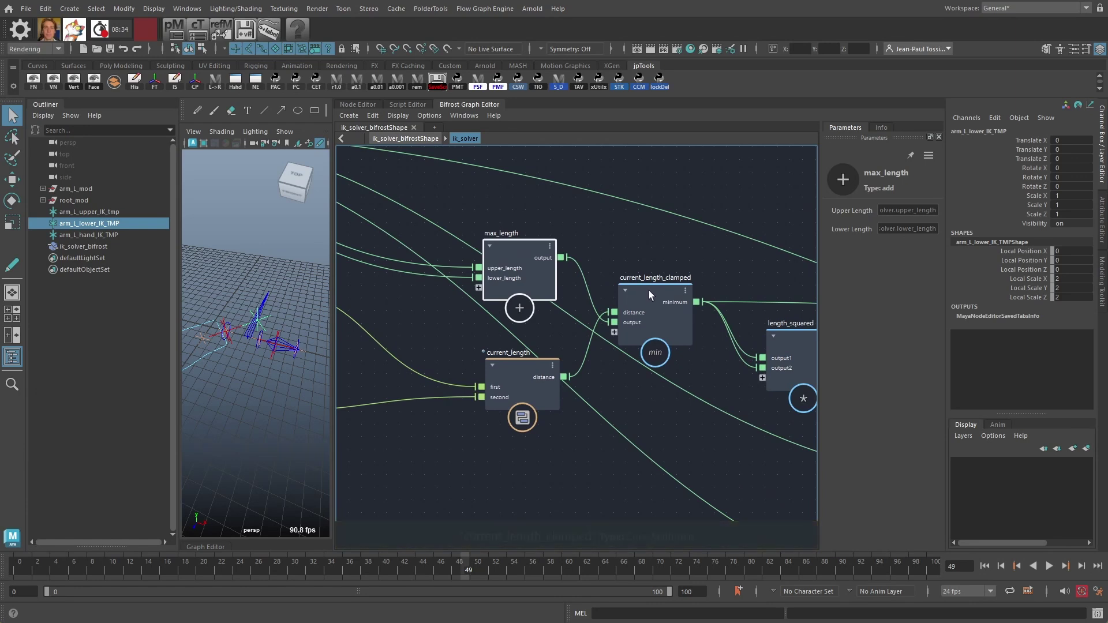
pyautogui.moveTo(652, 289); pyautogui.dragTo(657, 296)
pyautogui.moveTo(525, 356); pyautogui.dragTo(523, 359)
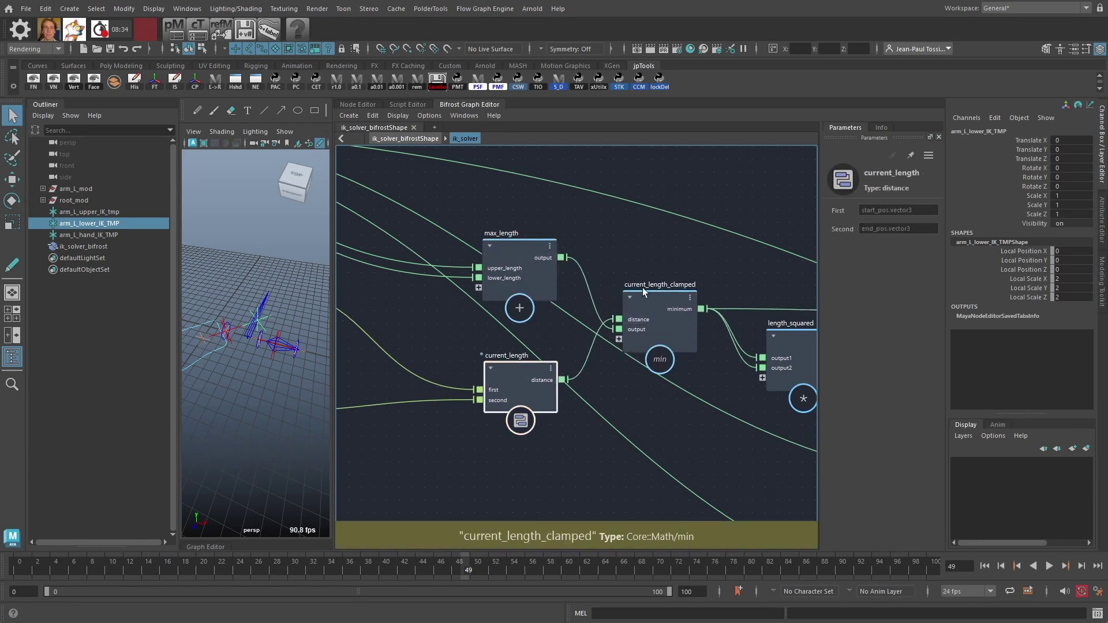
pyautogui.moveTo(652, 295); pyautogui.dragTo(663, 307)
pyautogui.moveTo(662, 307); pyautogui.dragTo(508, 245, button='middle')
pyautogui.scroll(-3, 511, 231)
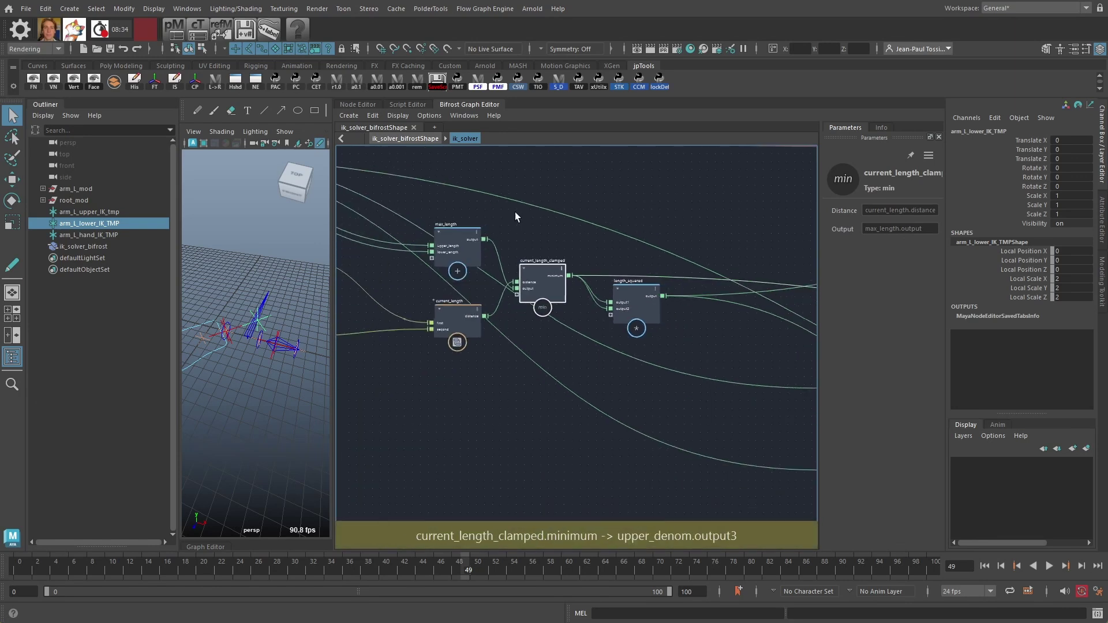
pyautogui.scroll(-1, 541, 281)
pyautogui.scroll(1, 541, 281)
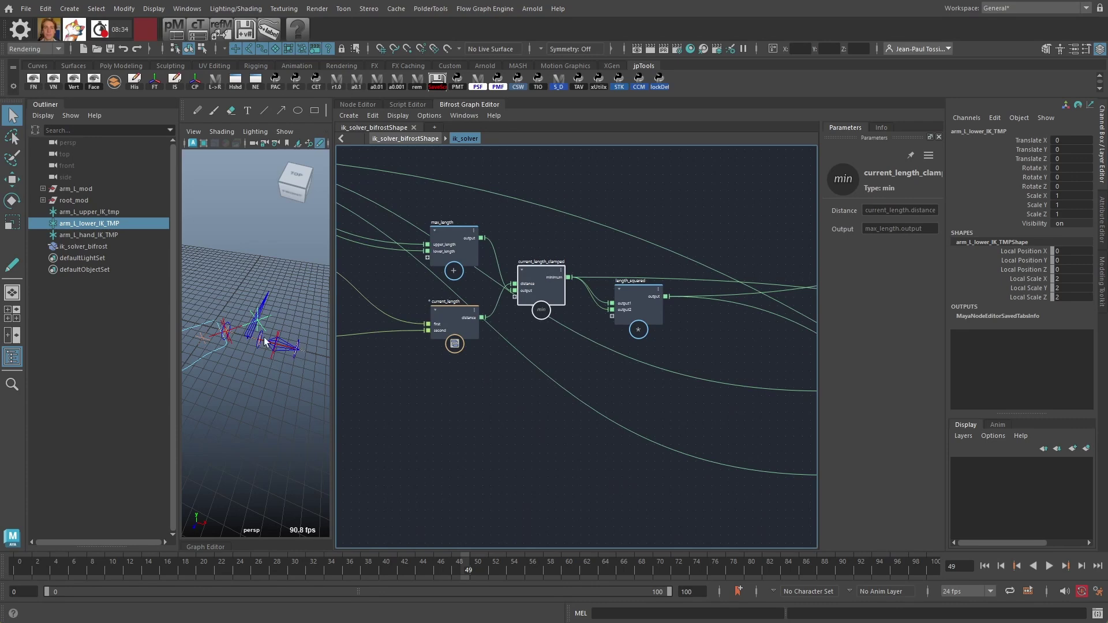
# - Locate the upper_length_scaled and lower_length_scaled multiply nodes and select both to highlight their incoming connections
pyautogui.scroll(-5, 653, 388)
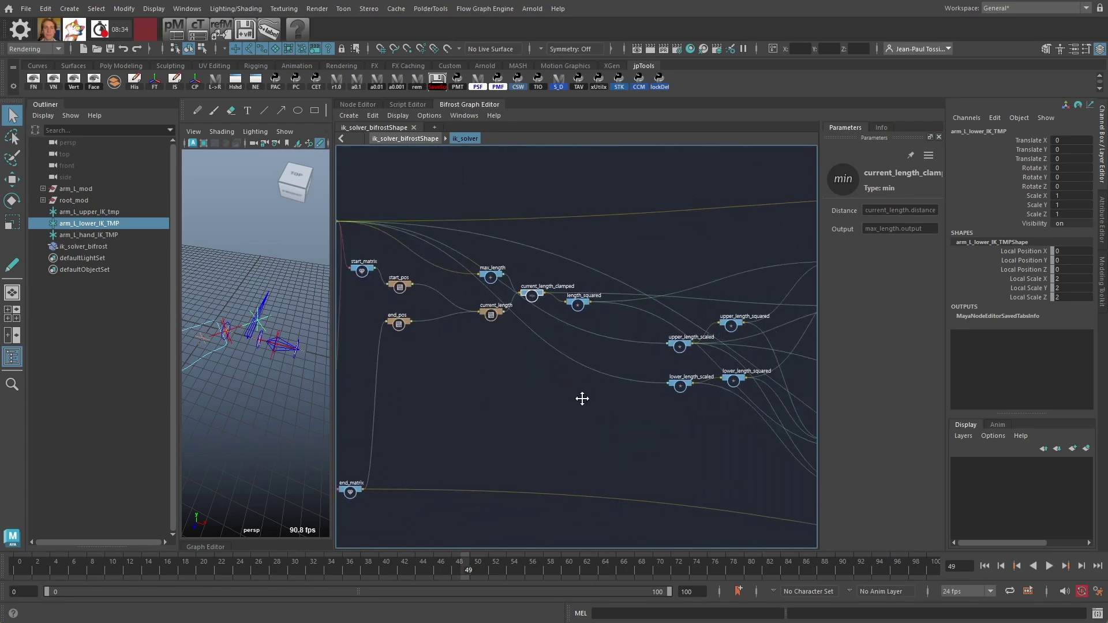
pyautogui.scroll(3, 578, 447)
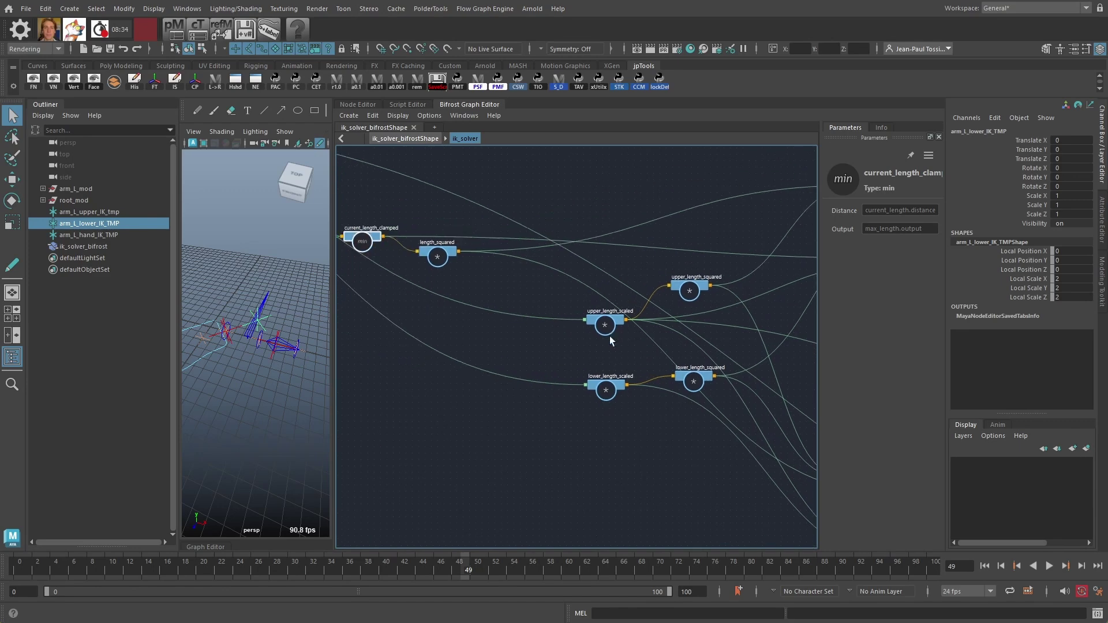
pyautogui.scroll(2, 582, 348)
pyautogui.moveTo(563, 286); pyautogui.dragTo(615, 447)
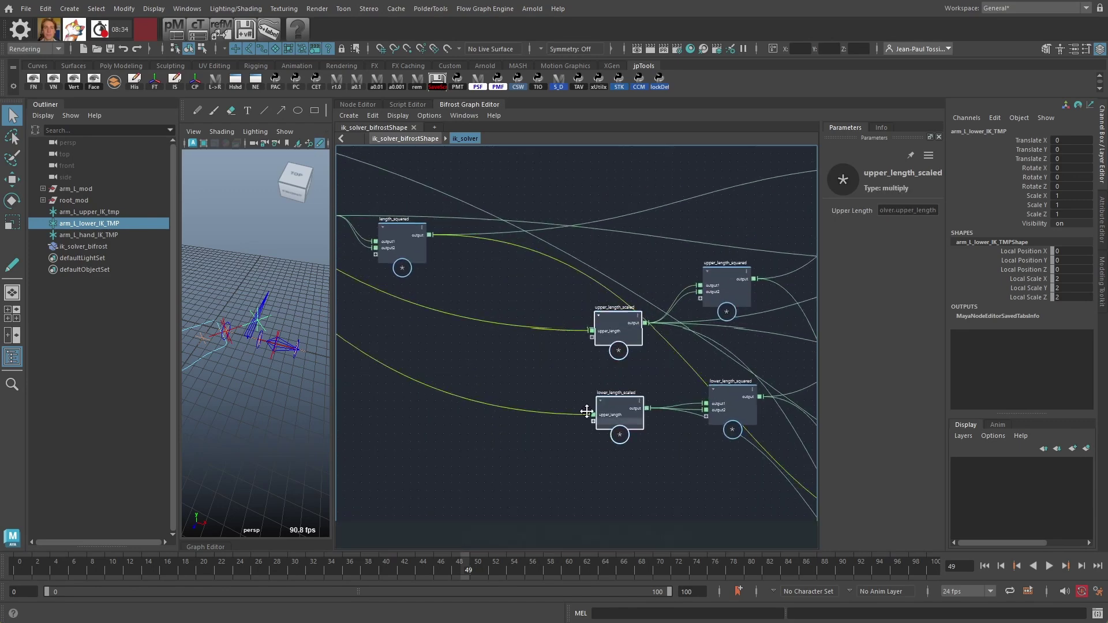
pyautogui.scroll(3, 620, 433)
# - Inspect upper_length_scaled and lower_length_scaled individually, checking the single length input feeding each, and clear the node selection
pyautogui.moveTo(606, 251); pyautogui.dragTo(608, 258)
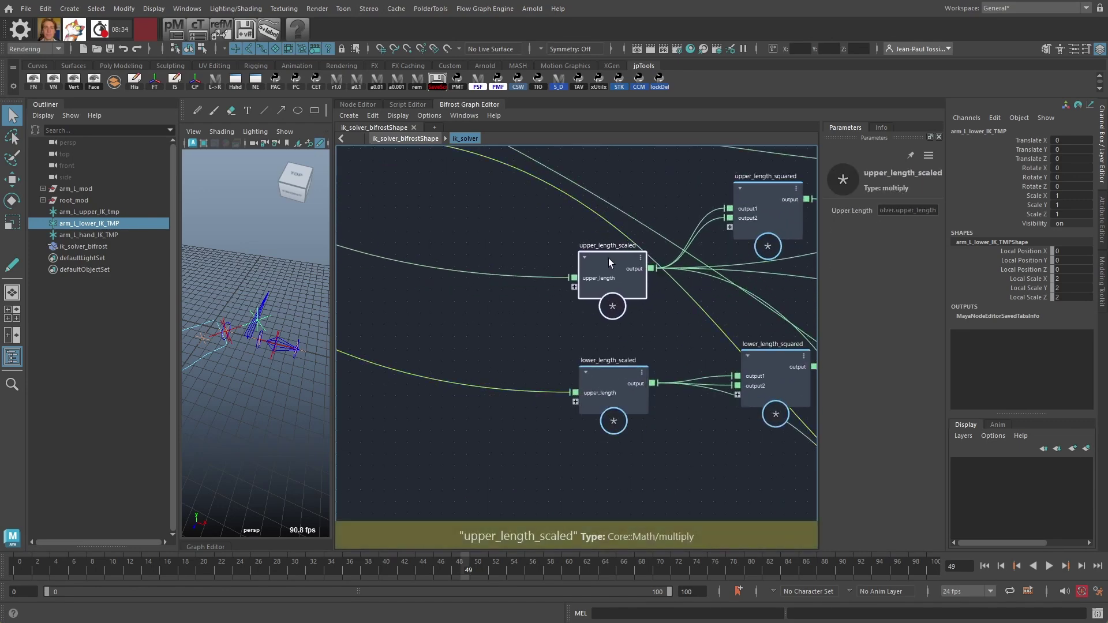
pyautogui.moveTo(616, 368); pyautogui.dragTo(612, 387)
pyautogui.moveTo(614, 254)
pyautogui.mouseDown()
pyautogui.moveTo(620, 281)
pyautogui.moveTo(611, 265)
pyautogui.mouseUp()
pyautogui.moveTo(603, 381); pyautogui.dragTo(600, 385)
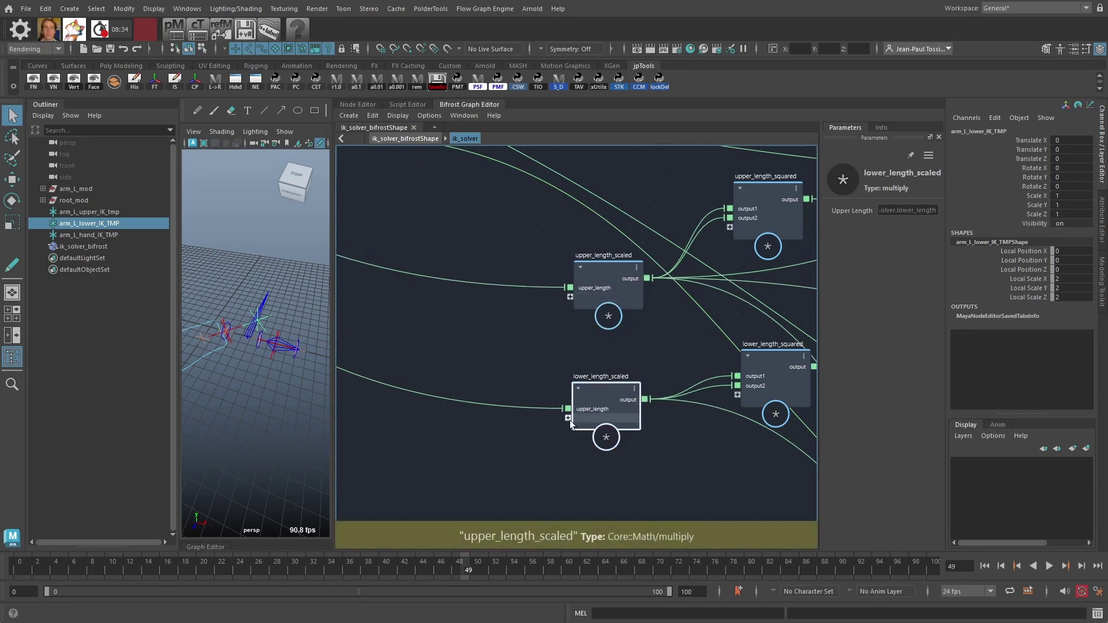
pyautogui.click(598, 266)
pyautogui.moveTo(598, 265); pyautogui.dragTo(594, 270)
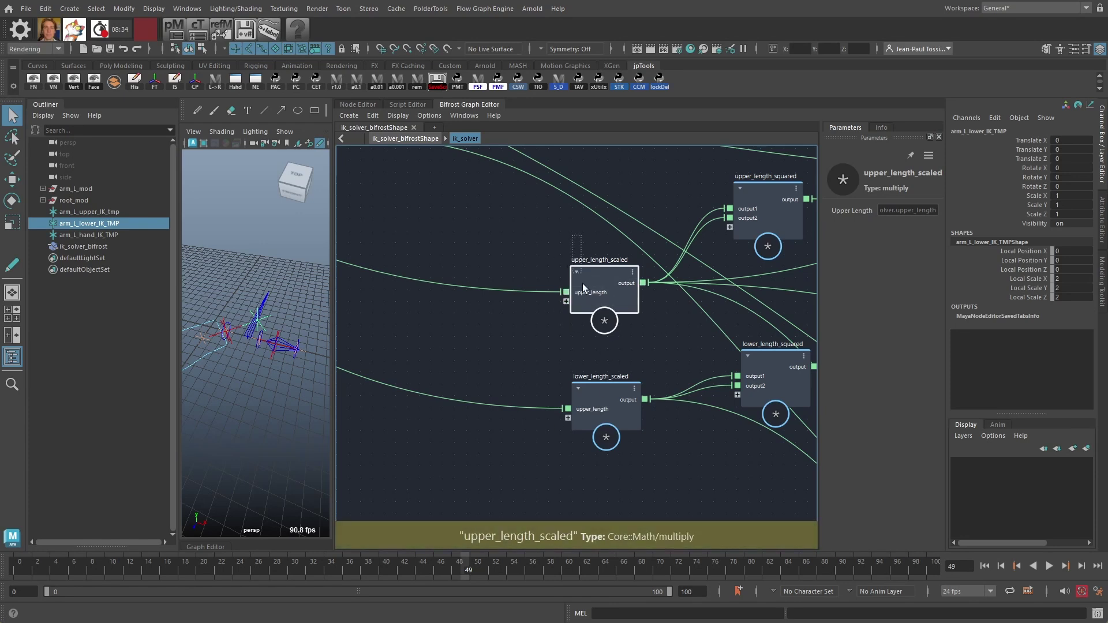
pyautogui.click(548, 353)
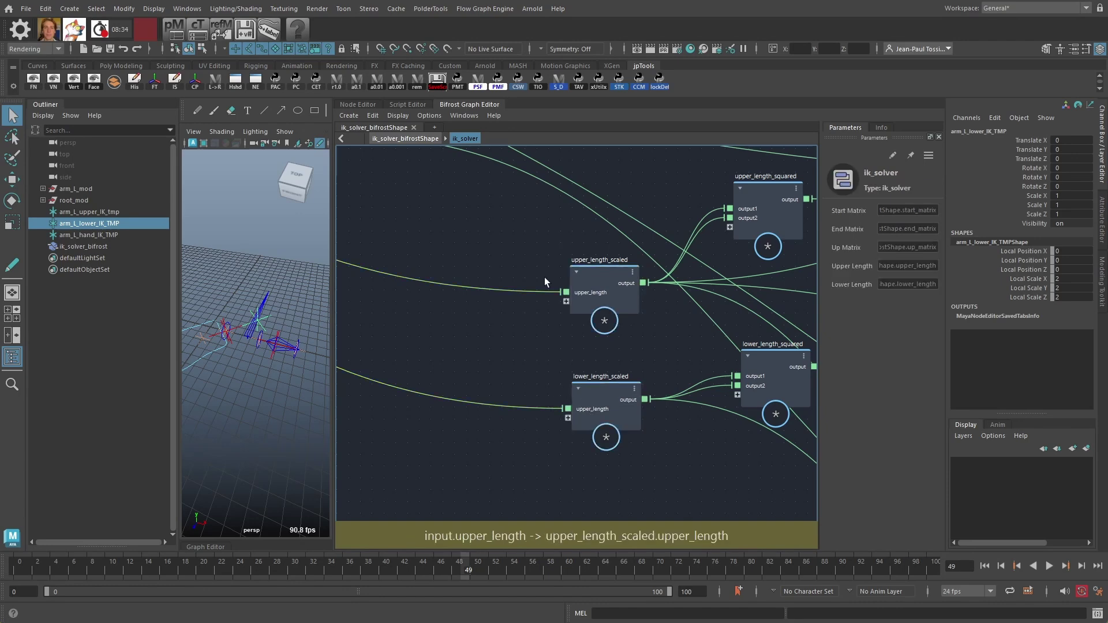
# - Reposition length_squared above upper_length_squared and current_length_clamped above upper_length_scaled so the clamped, scaled and squared nodes form two columns
pyautogui.scroll(-3, 659, 345)
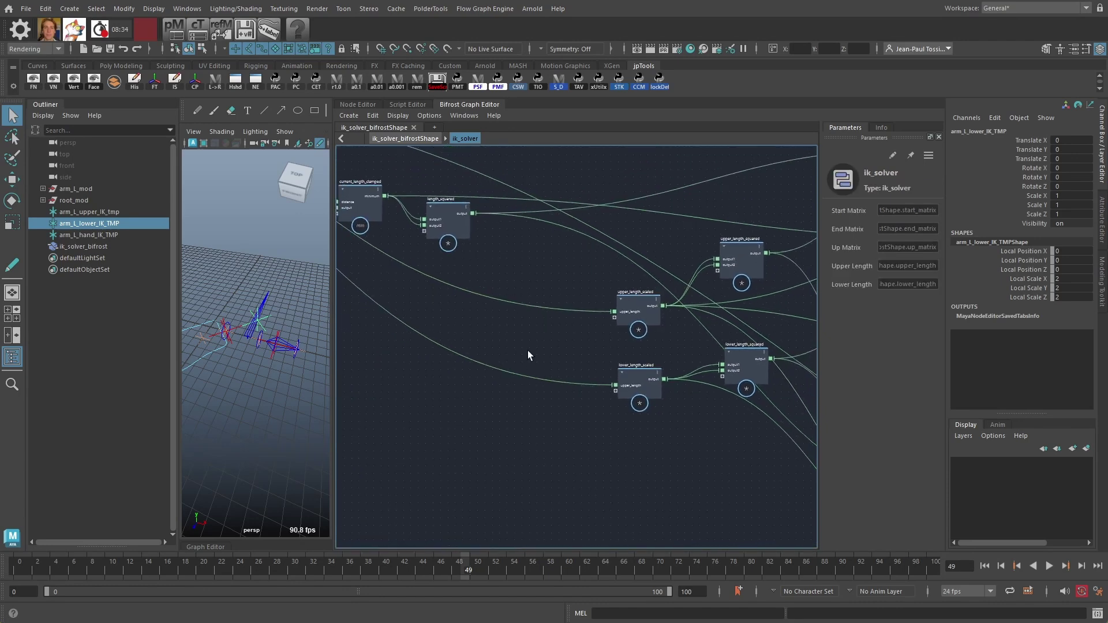
pyautogui.keyDown('alt'); pyautogui.moveTo(631, 297); pyautogui.dragTo(679, 332, button='middle'); pyautogui.keyUp('alt')
pyautogui.scroll(-2, 679, 332)
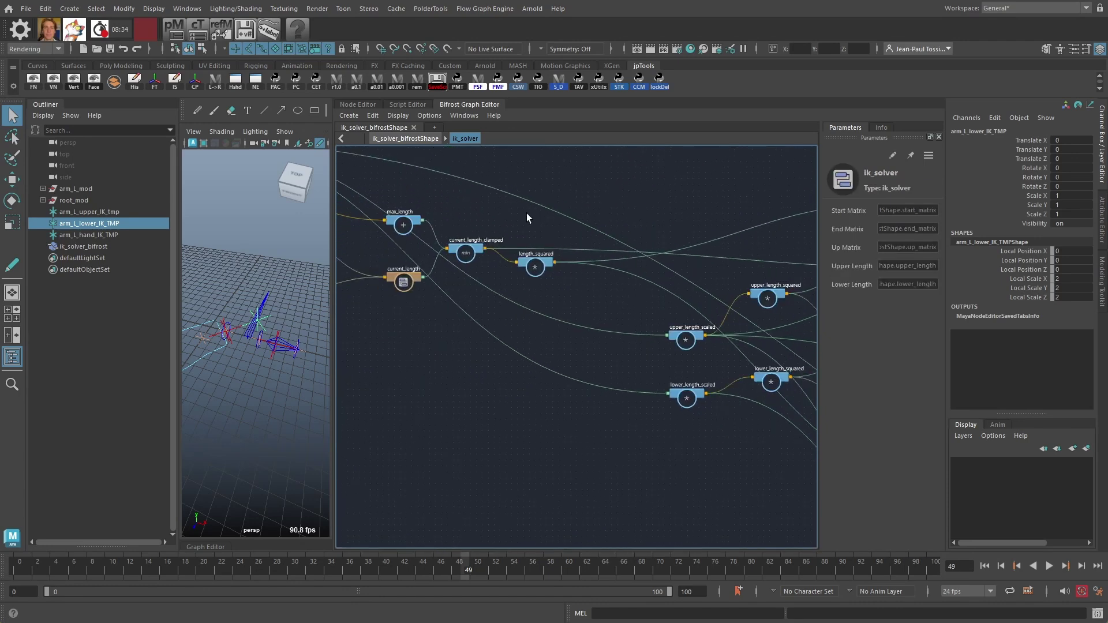
pyautogui.moveTo(538, 272); pyautogui.dragTo(539, 274)
pyautogui.moveTo(536, 266); pyautogui.dragTo(760, 256)
pyautogui.click(751, 203)
pyautogui.moveTo(696, 239); pyautogui.dragTo(675, 254)
pyautogui.keyDown('alt'); pyautogui.moveTo(669, 296); pyautogui.dragTo(591, 309, button='middle'); pyautogui.keyUp('alt')
pyautogui.scroll(3, 652, 243)
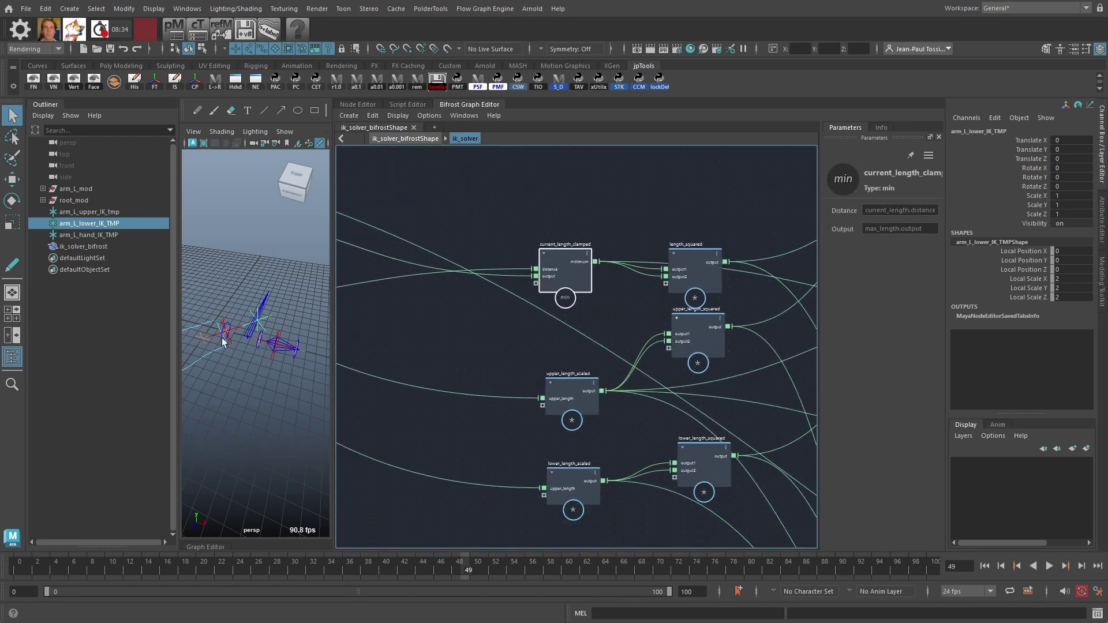
# - Space out length_squared from upper_length_squared and nudge the upper and lower scaled and squared nodes slightly upward
pyautogui.moveTo(692, 254); pyautogui.dragTo(677, 217)
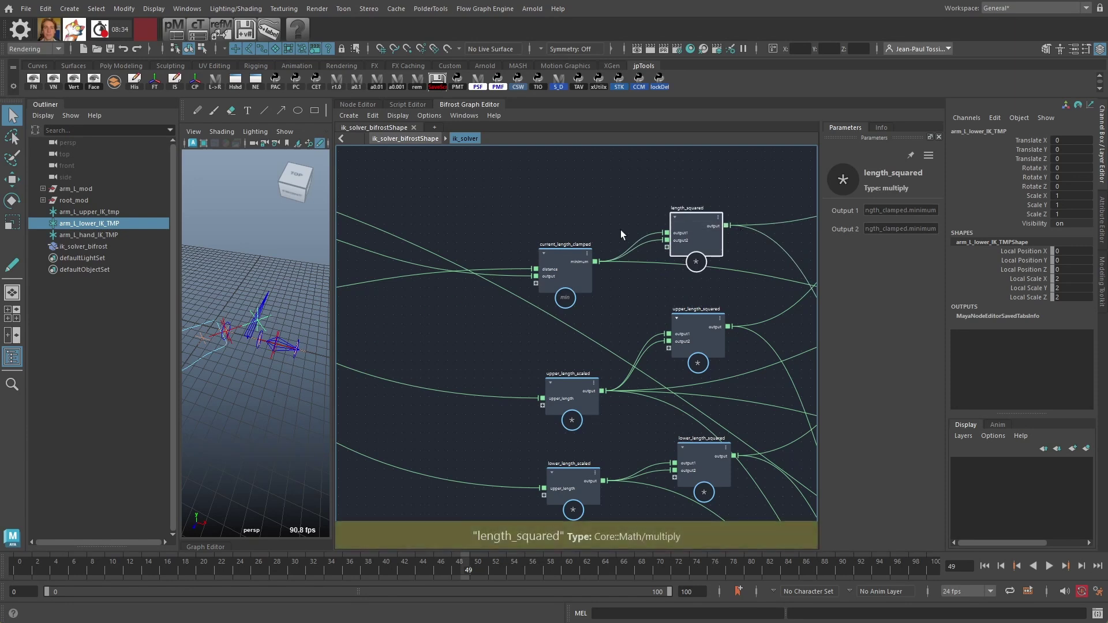
pyautogui.moveTo(696, 216); pyautogui.dragTo(702, 213)
pyautogui.moveTo(573, 375); pyautogui.dragTo(576, 365)
pyautogui.moveTo(698, 317); pyautogui.dragTo(700, 312)
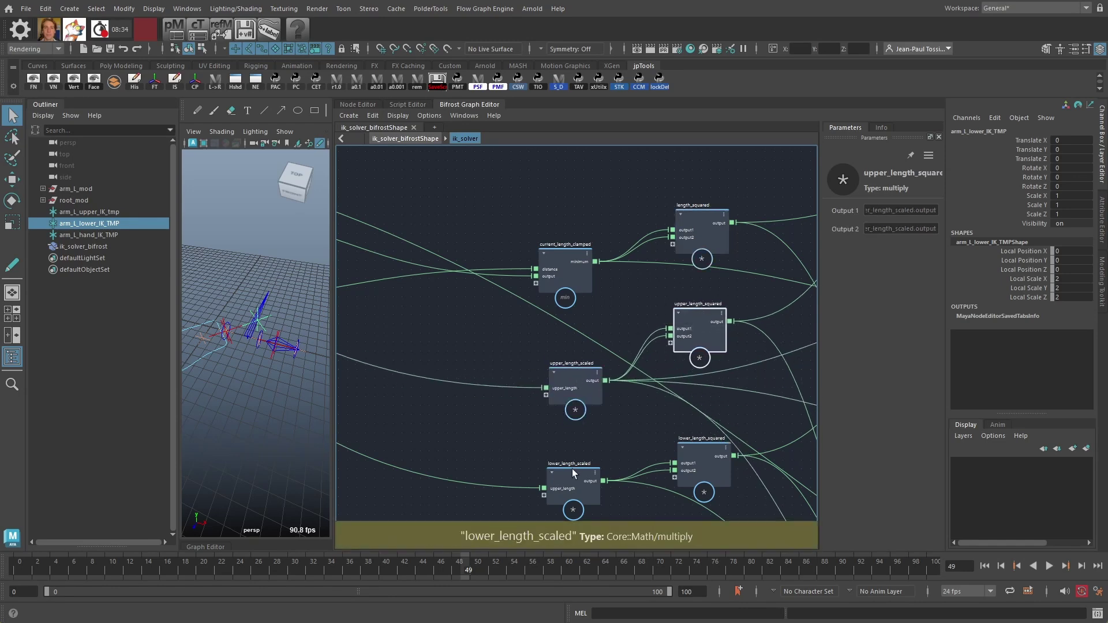
pyautogui.moveTo(573, 469); pyautogui.dragTo(573, 461)
pyautogui.moveTo(707, 443); pyautogui.dragTo(712, 433)
# - Follow the squared lengths to the Upper group and examine the upper_numplus add node and its two inputs
pyautogui.scroll(-4, 674, 373)
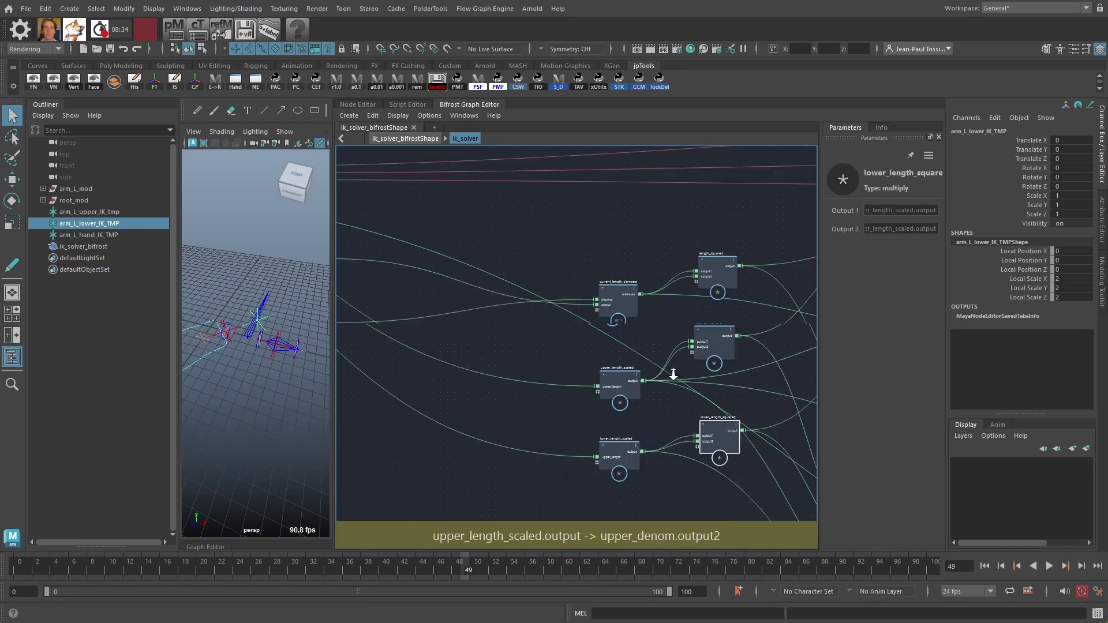
pyautogui.keyDown('alt'); pyautogui.moveTo(682, 382); pyautogui.dragTo(569, 331, button='middle'); pyautogui.keyUp('alt')
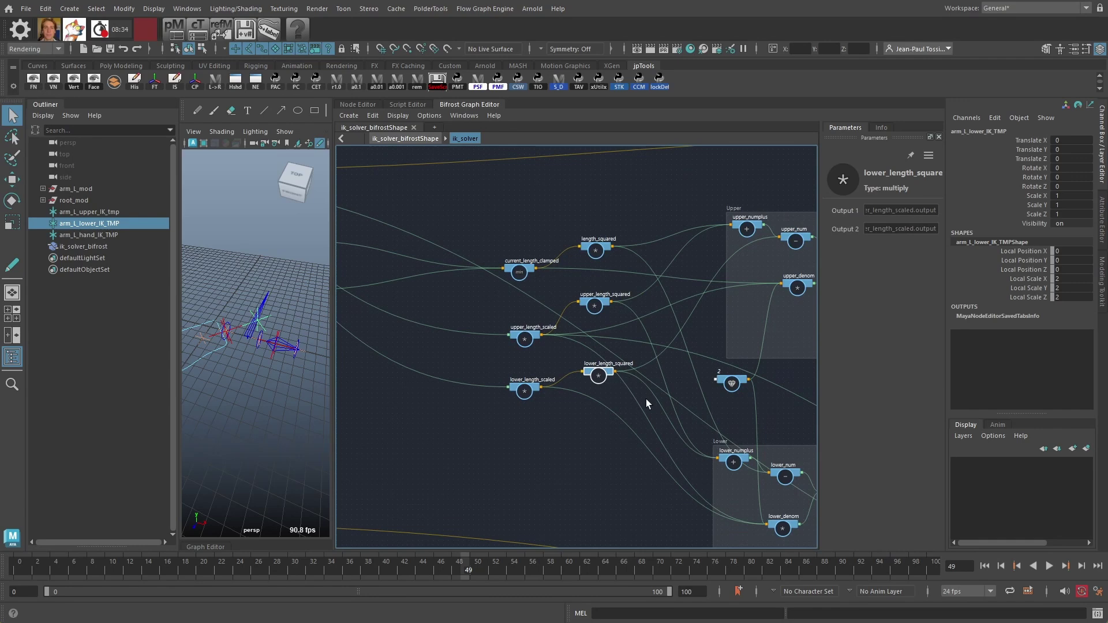
pyautogui.keyDown('alt'); pyautogui.moveTo(761, 323); pyautogui.dragTo(506, 365, button='middle'); pyautogui.keyUp('alt')
pyautogui.scroll(2, 562, 320)
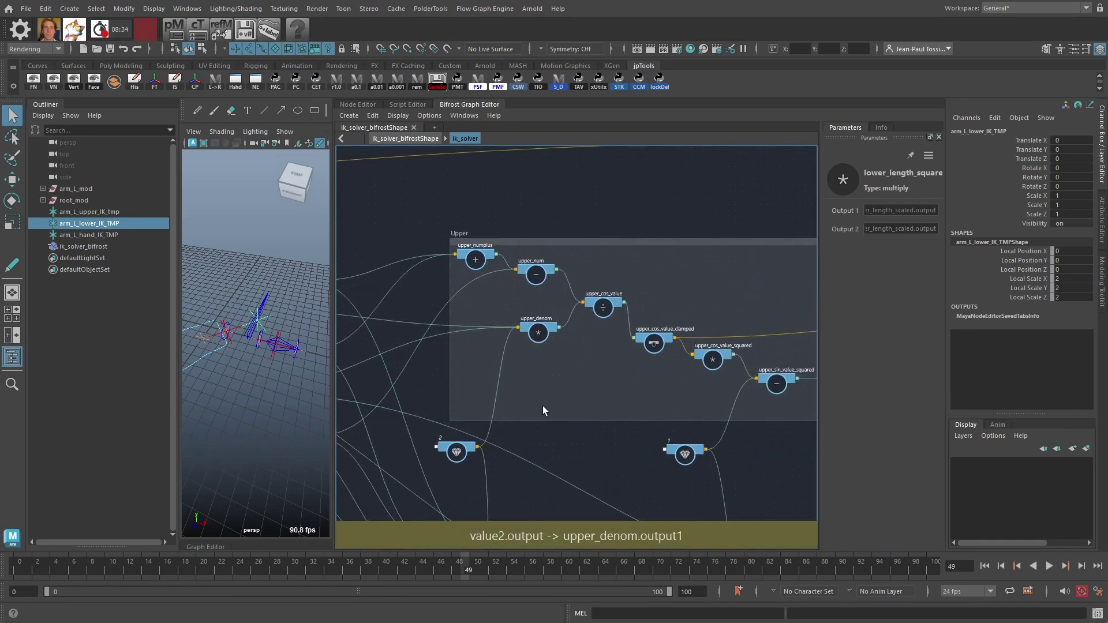
pyautogui.keyDown('alt'); pyautogui.moveTo(549, 215); pyautogui.dragTo(572, 208, button='middle'); pyautogui.keyUp('alt')
pyautogui.keyDown('alt'); pyautogui.moveTo(571, 209); pyautogui.dragTo(625, 293, button='right'); pyautogui.keyUp('alt')
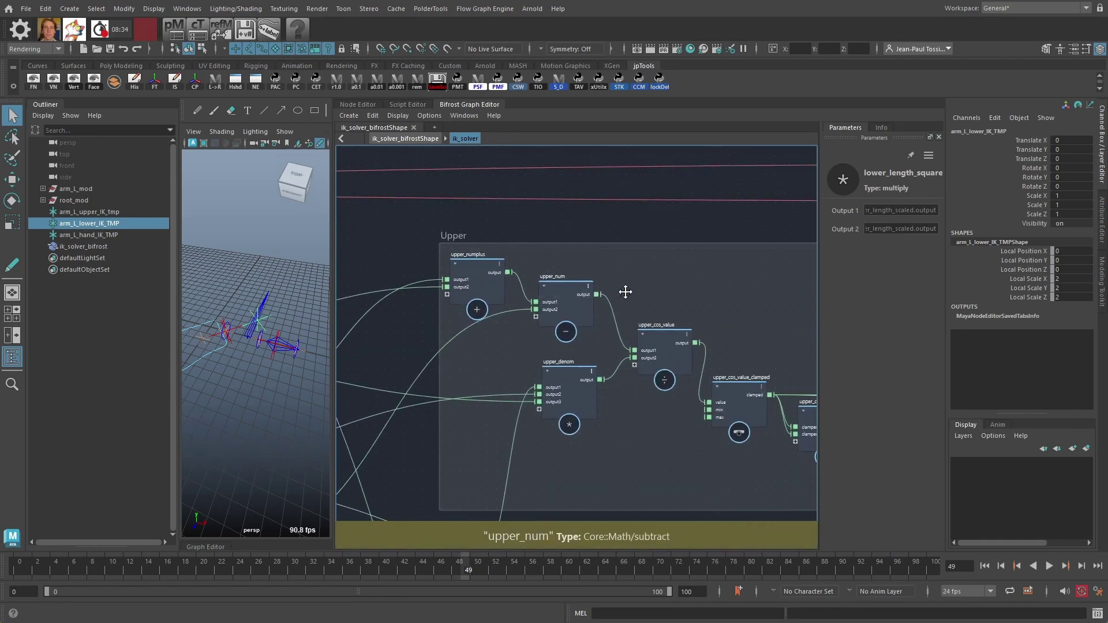
pyautogui.keyDown('alt'); pyautogui.moveTo(626, 292); pyautogui.dragTo(674, 299, button='middle'); pyautogui.keyUp('alt')
pyautogui.scroll(2, 559, 259)
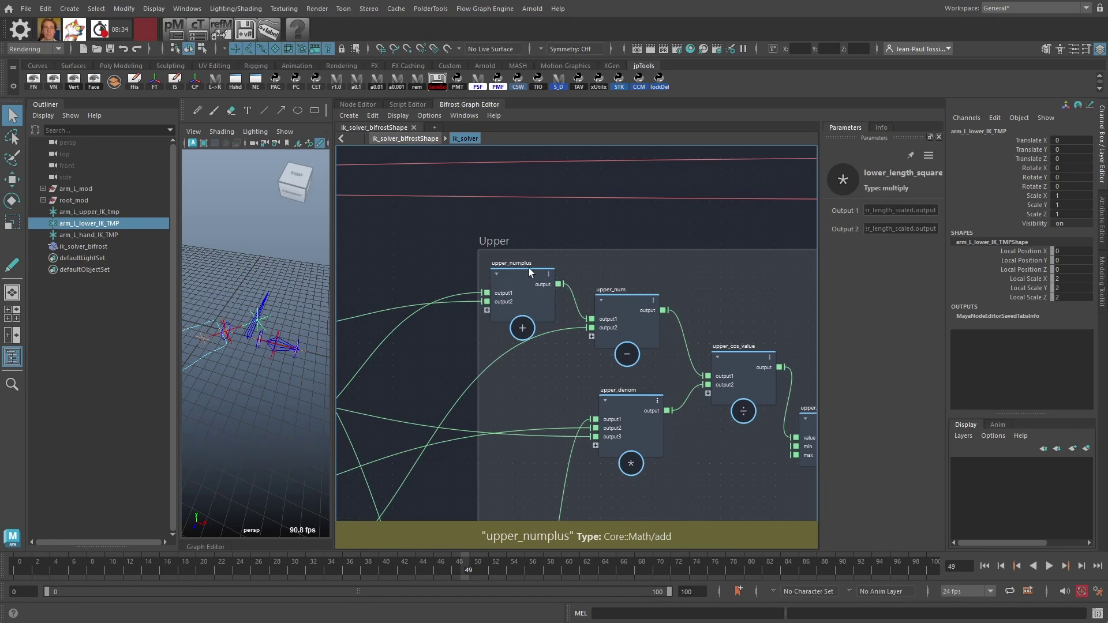
pyautogui.moveTo(519, 274); pyautogui.dragTo(524, 283)
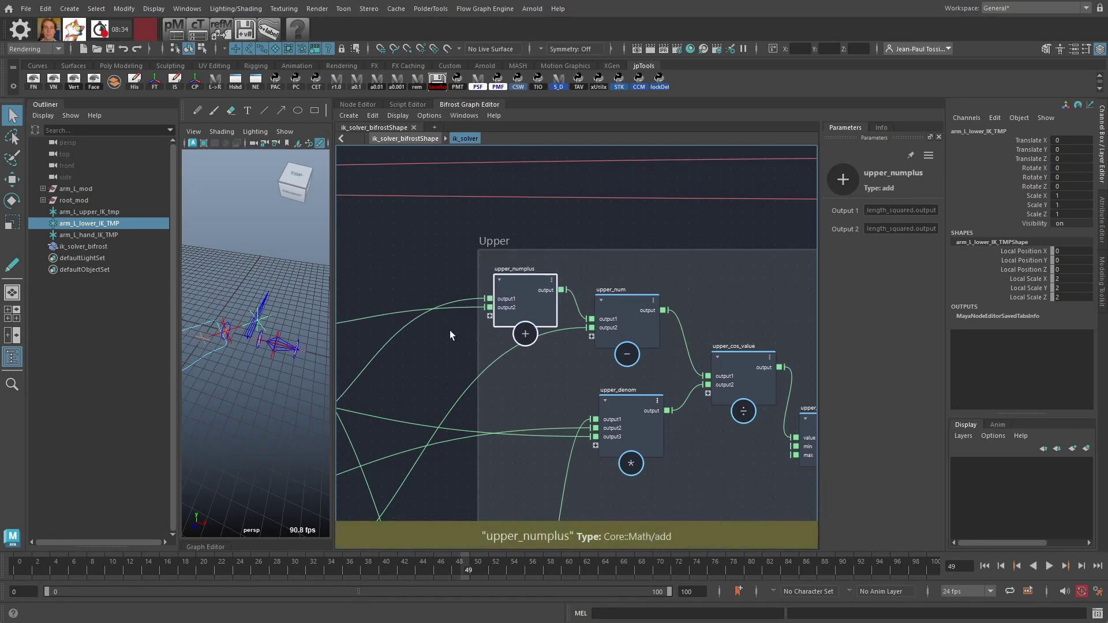
# - Widen the viewport, view the arm from above, and draw with the Pencil a triangle labelled a, b, c and cos(B) = (a²+c²-b²)/2ac
pyautogui.moveTo(334, 354); pyautogui.dragTo(392, 354)
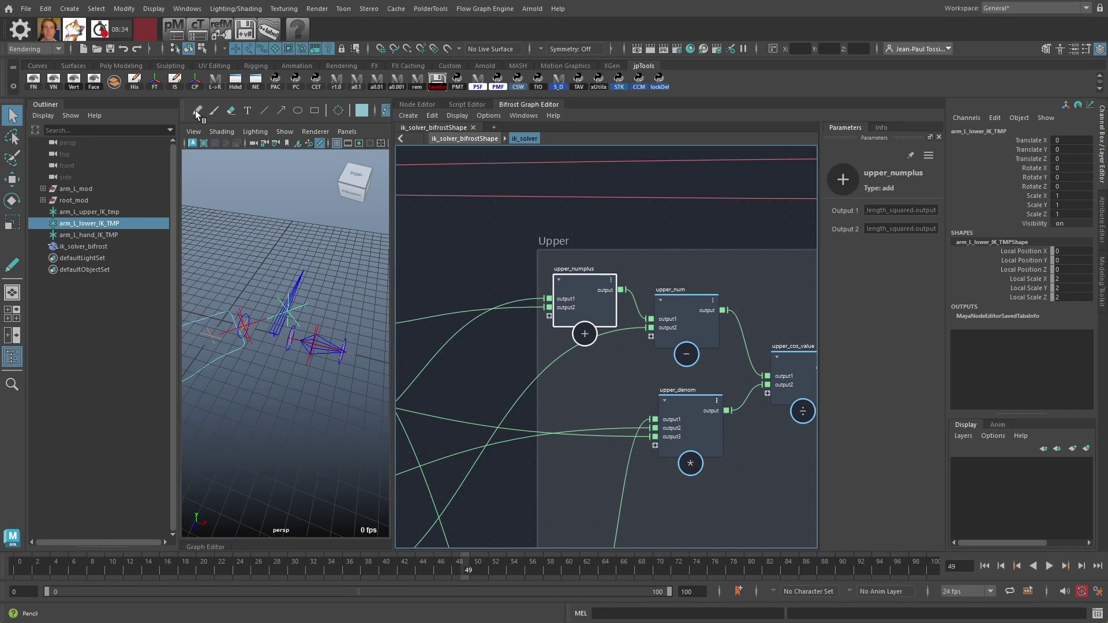
pyautogui.click(197, 110)
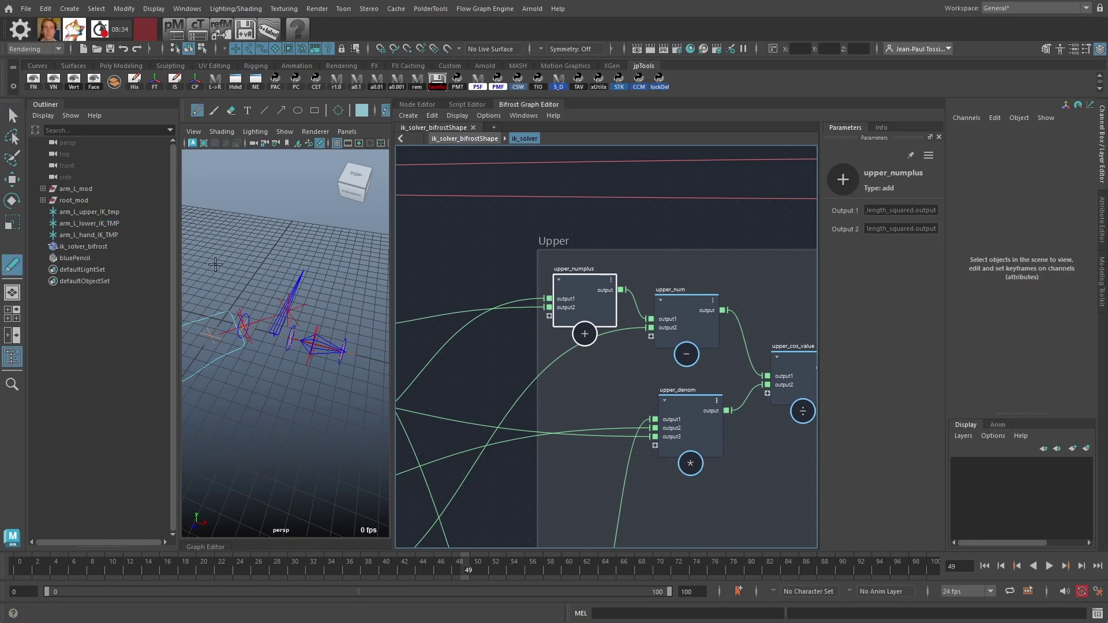
pyautogui.moveTo(258, 294)
pyautogui.keyDown('alt'); pyautogui.mouseDown()
pyautogui.moveTo(301, 309)
pyautogui.moveTo(242, 294)
pyautogui.mouseUp(); pyautogui.keyUp('alt')
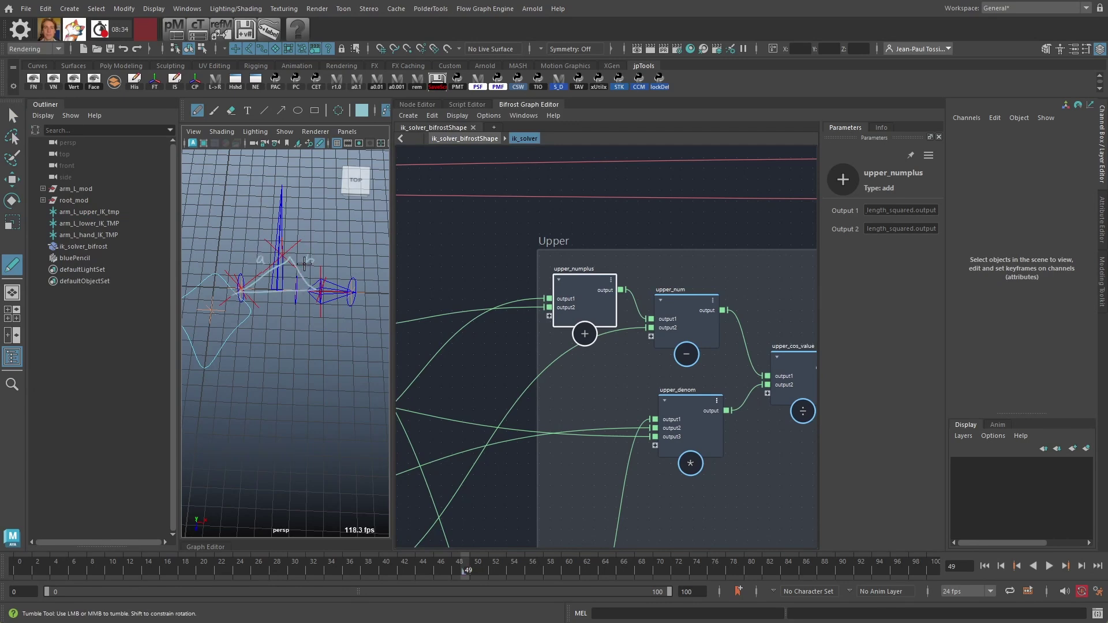
pyautogui.moveTo(304, 263); pyautogui.dragTo(306, 263)
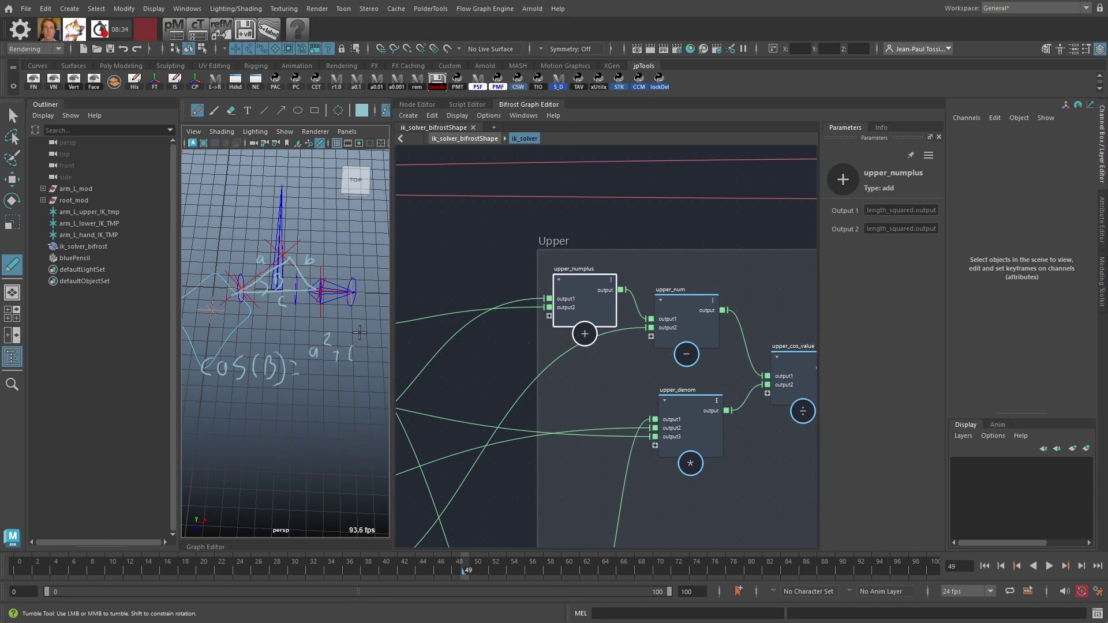
pyautogui.moveTo(374, 344); pyautogui.dragTo(379, 353)
pyautogui.moveTo(343, 384); pyautogui.dragTo(354, 387)
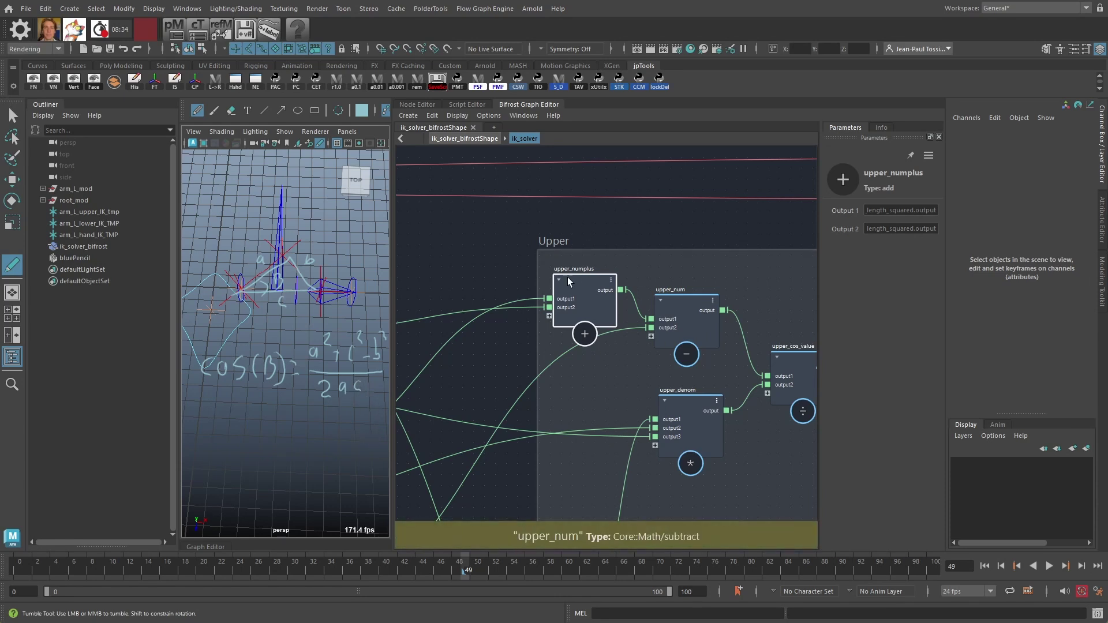
# - Highlight both connections into upper_numplus and trace them between length_squared, upper_length_squared and the Upper group
pyautogui.moveTo(499, 282); pyautogui.dragTo(511, 340)
pyautogui.keyDown('alt'); pyautogui.moveTo(522, 352); pyautogui.dragTo(704, 321, button='middle'); pyautogui.keyUp('alt')
pyautogui.scroll(-1, 704, 320)
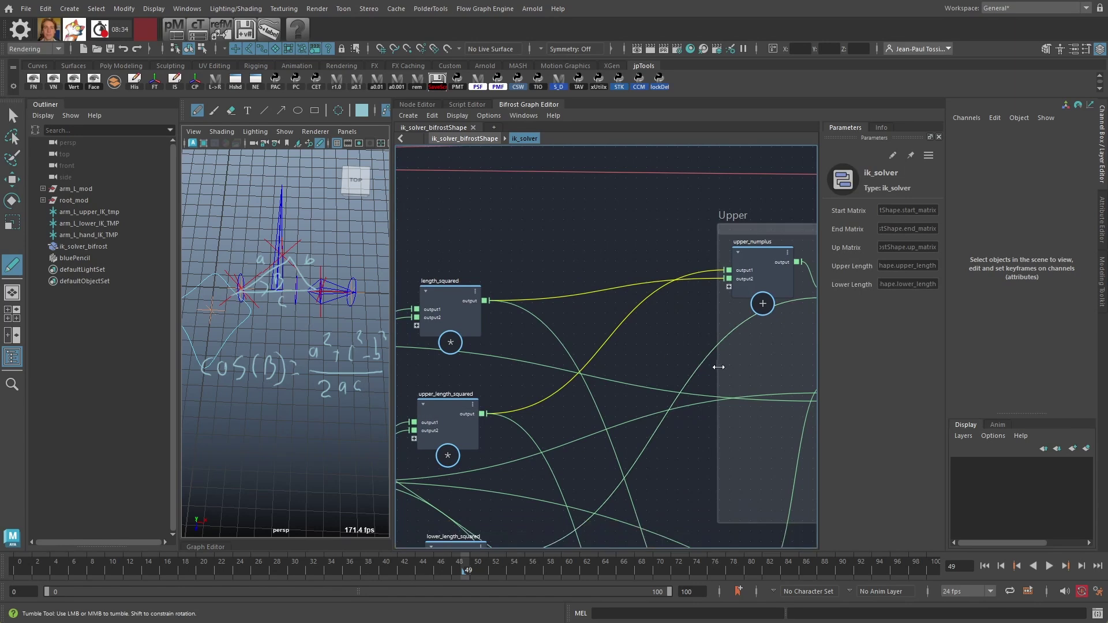
pyautogui.keyDown('alt'); pyautogui.moveTo(714, 362); pyautogui.dragTo(705, 361, button='middle'); pyautogui.keyUp('alt')
pyautogui.scroll(-1, 704, 360)
pyautogui.moveTo(764, 336); pyautogui.dragTo(614, 342, button='middle')
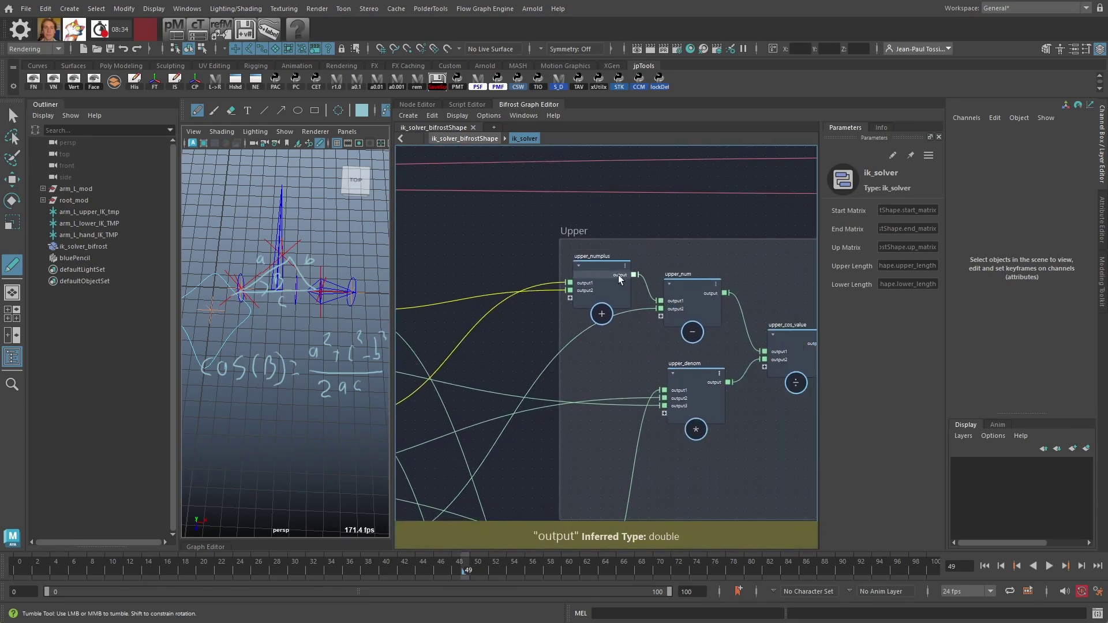
# - Inspect the upper_num subtract node in the Upper group and trace the lower_length_squared connection feeding it
pyautogui.click(693, 297)
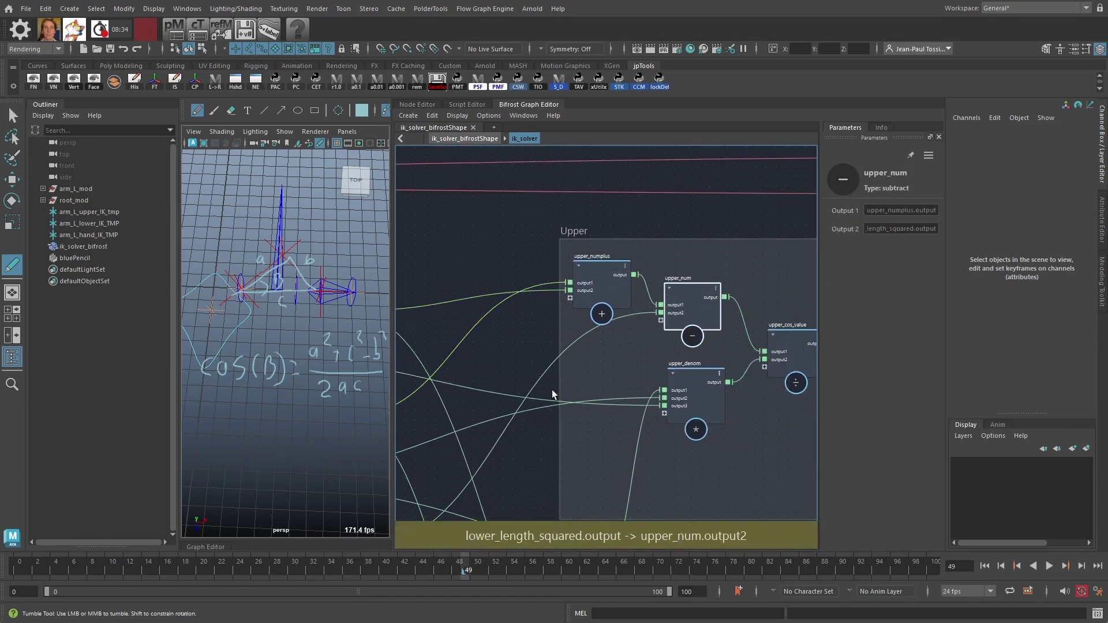
pyautogui.keyDown('alt'); pyautogui.moveTo(554, 393); pyautogui.dragTo(649, 279, button='middle'); pyautogui.keyUp('alt')
pyautogui.keyDown('alt'); pyautogui.moveTo(540, 372); pyautogui.dragTo(609, 351, button='middle'); pyautogui.keyUp('alt')
pyautogui.keyDown('alt'); pyautogui.moveTo(781, 265); pyautogui.dragTo(550, 320, button='middle'); pyautogui.keyUp('alt')
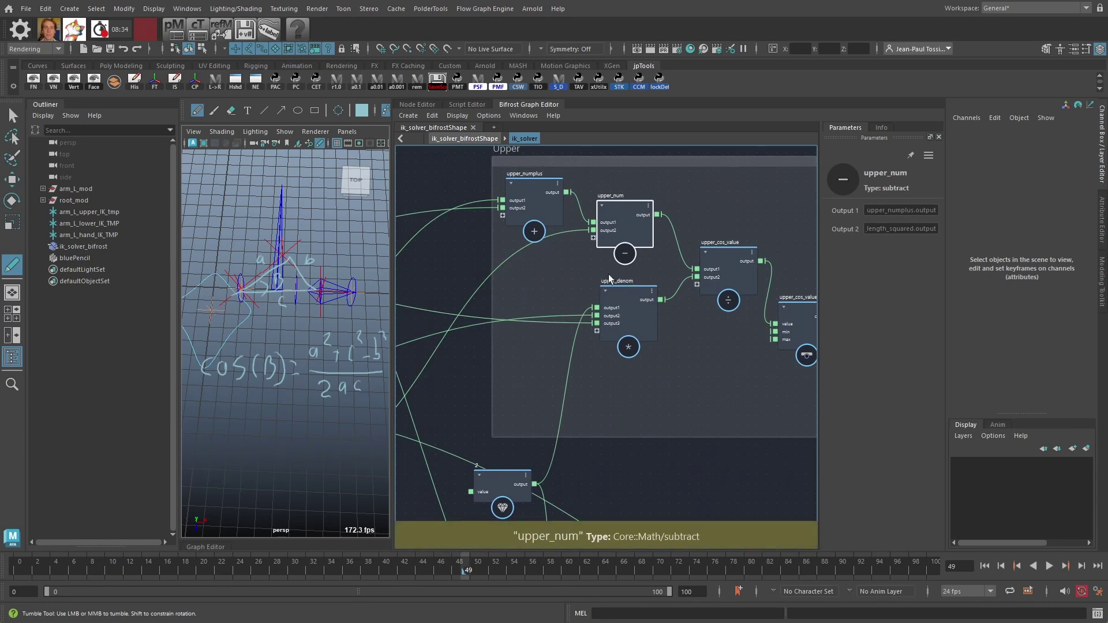
# - Inspect the upper_denom multiply node and the value2 constant feeding its first input
pyautogui.click(628, 294)
pyautogui.keyDown('alt'); pyautogui.moveTo(592, 354); pyautogui.dragTo(641, 358, button='middle'); pyautogui.keyUp('alt')
pyautogui.keyDown('alt'); pyautogui.moveTo(641, 358); pyautogui.dragTo(640, 364, button='right'); pyautogui.keyUp('alt')
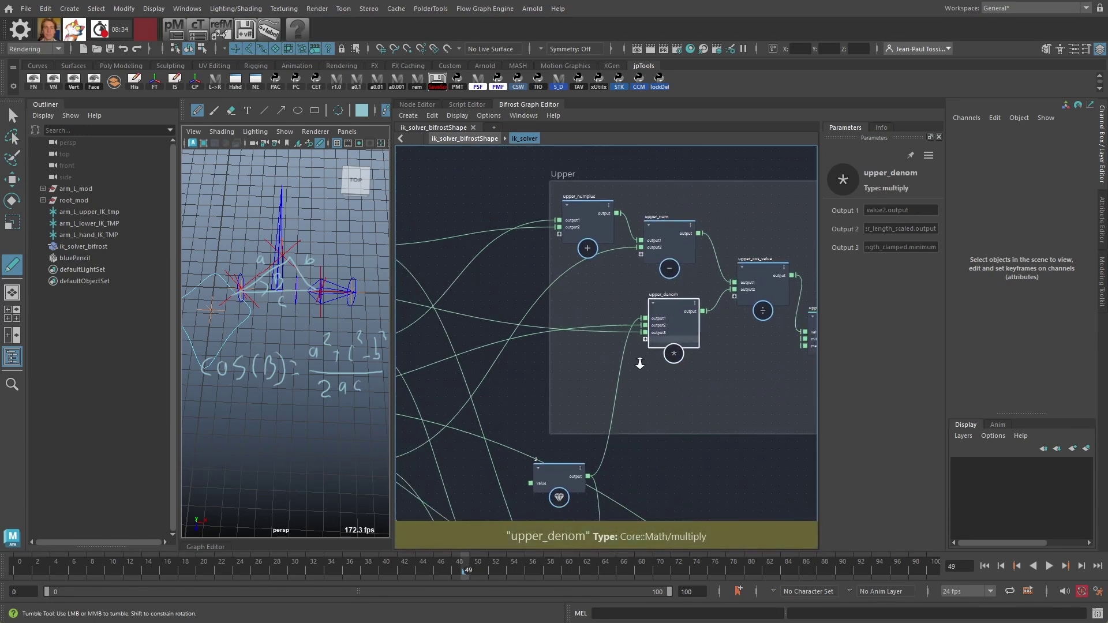
pyautogui.click(569, 470)
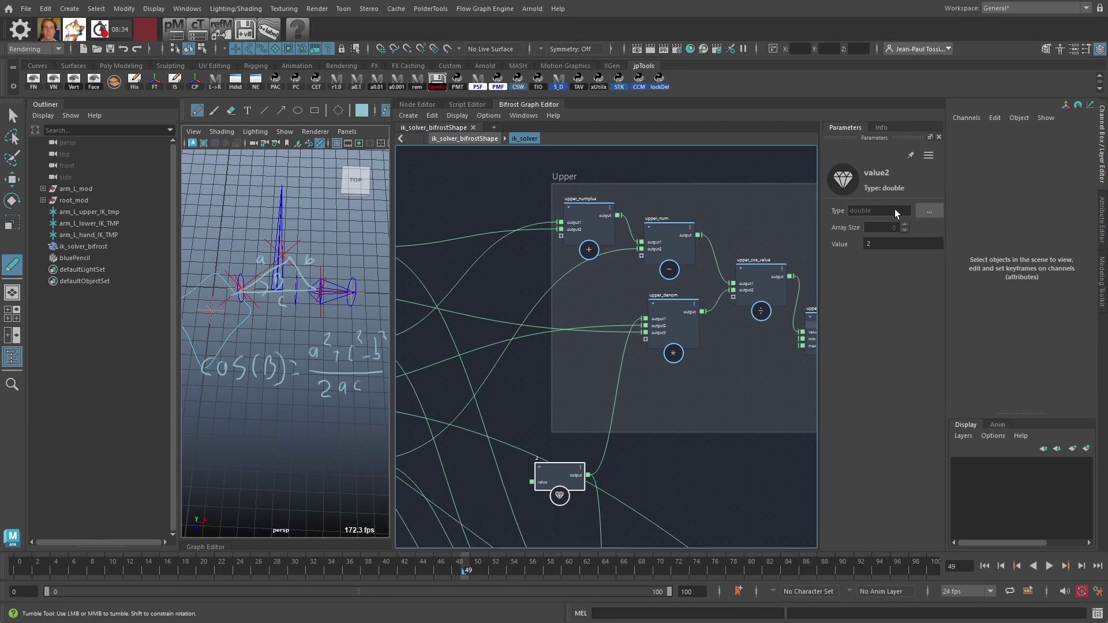
pyautogui.click(666, 305)
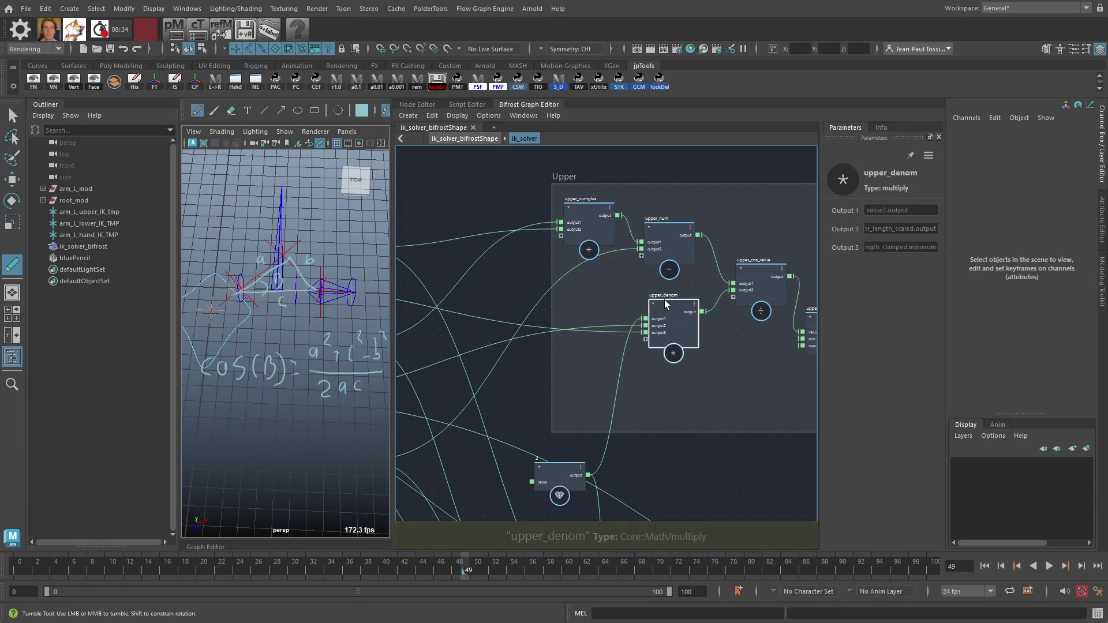
# - Highlight the second and third connections into upper_denom and trace them back to upper_length_scaled and current_length_clamped
pyautogui.moveTo(598, 323); pyautogui.dragTo(595, 359)
pyautogui.keyDown('alt'); pyautogui.moveTo(594, 364); pyautogui.dragTo(667, 370, button='middle'); pyautogui.keyUp('alt')
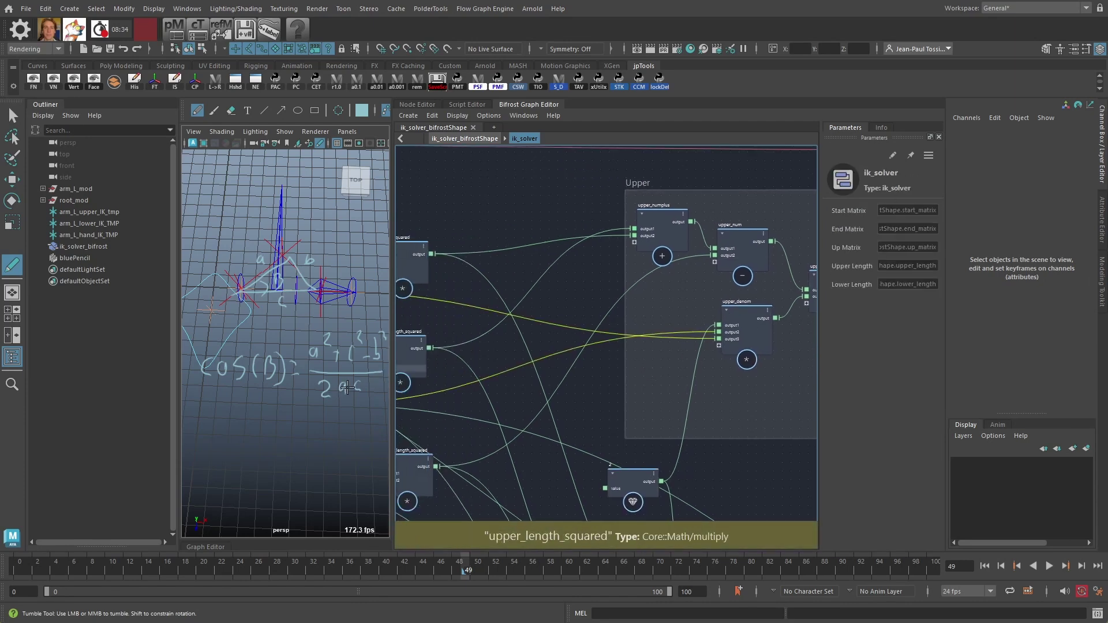
pyautogui.keyDown('alt'); pyautogui.moveTo(638, 325); pyautogui.dragTo(817, 326, button='middle'); pyautogui.keyUp('alt')
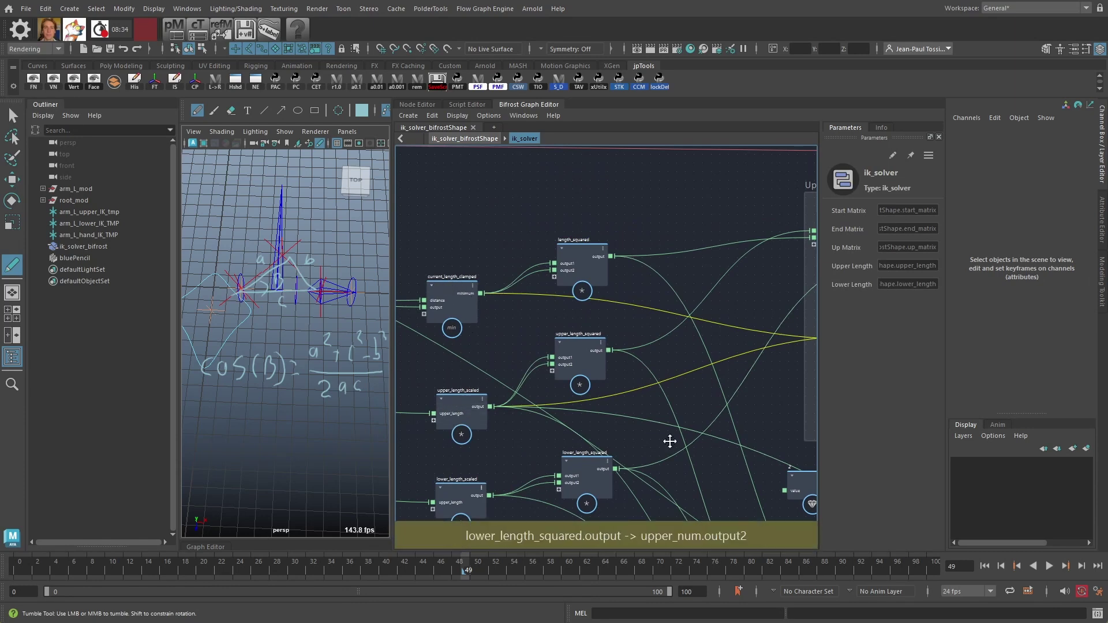
# - Return to the Upper group and inspect the upper_cos_value divide node fed by upper_num and upper_denom
pyautogui.keyDown('alt'); pyautogui.moveTo(804, 398); pyautogui.dragTo(511, 385, button='middle'); pyautogui.keyUp('alt')
pyautogui.scroll(2, 666, 319)
pyautogui.click(730, 247)
pyautogui.moveTo(737, 246); pyautogui.dragTo(588, 291, button='middle')
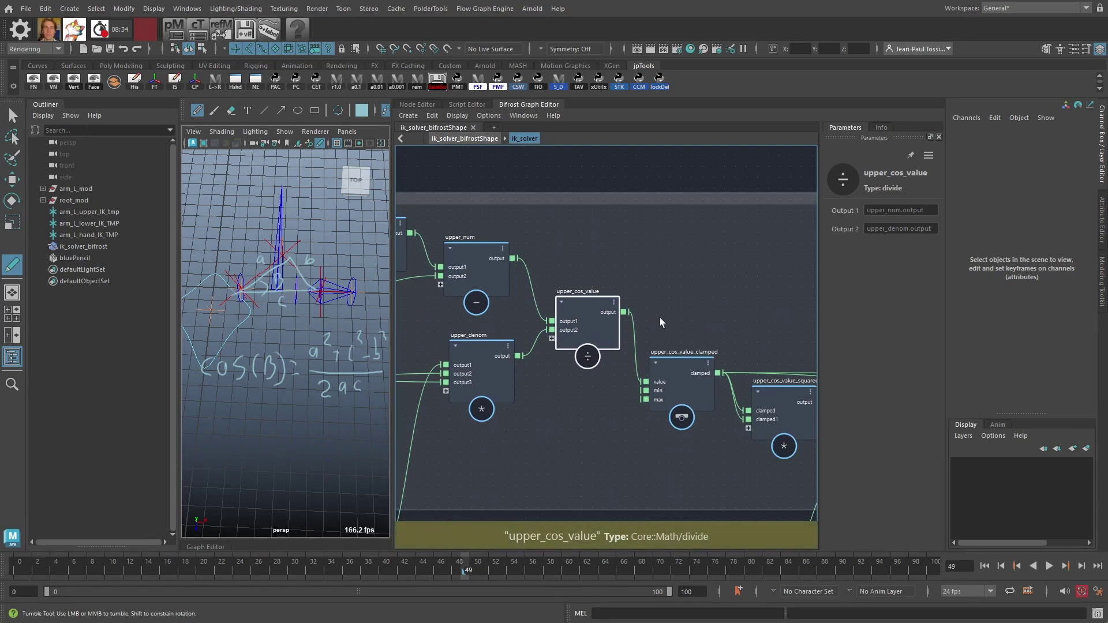
pyautogui.moveTo(660, 318); pyautogui.dragTo(639, 287, button='middle')
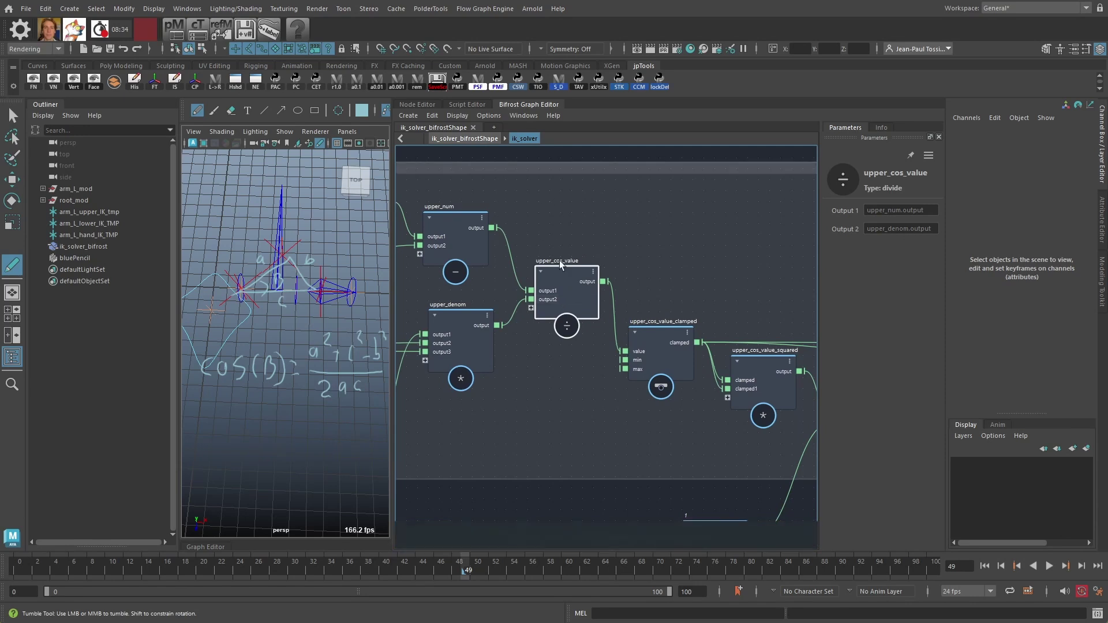
pyautogui.moveTo(569, 269); pyautogui.dragTo(566, 272)
# - Inspect the minimum and maximum of the upper_cos_value_clamped clamp node and the connections leaving it
pyautogui.moveTo(627, 332); pyautogui.dragTo(532, 352, button='middle')
pyautogui.scroll(-1, 589, 283)
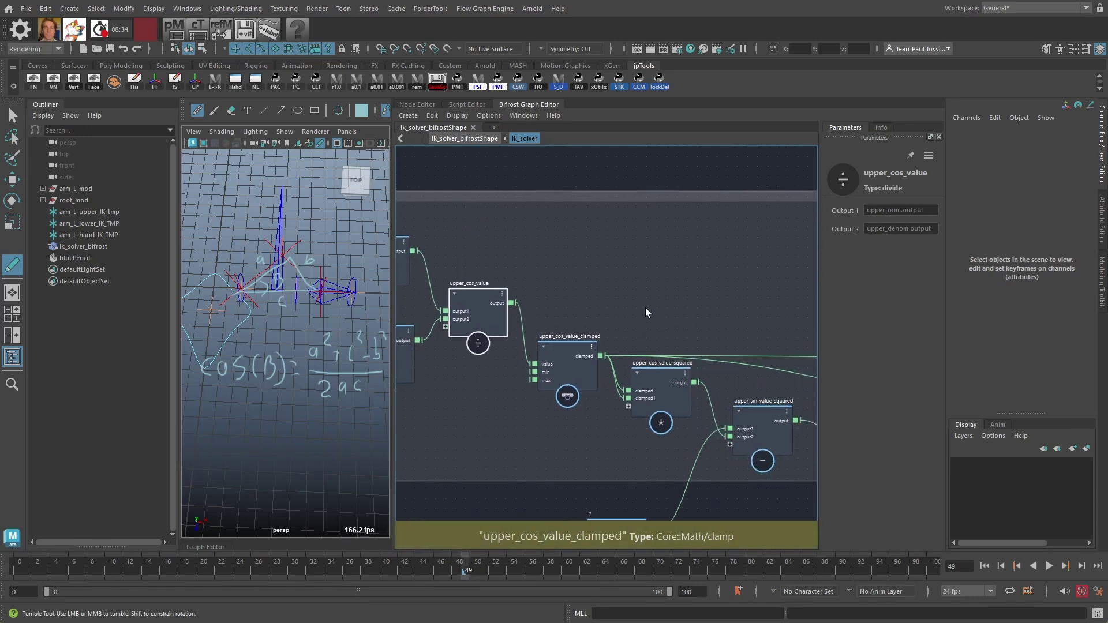
pyautogui.scroll(-1, 646, 307)
pyautogui.moveTo(618, 276); pyautogui.dragTo(609, 231, button='middle')
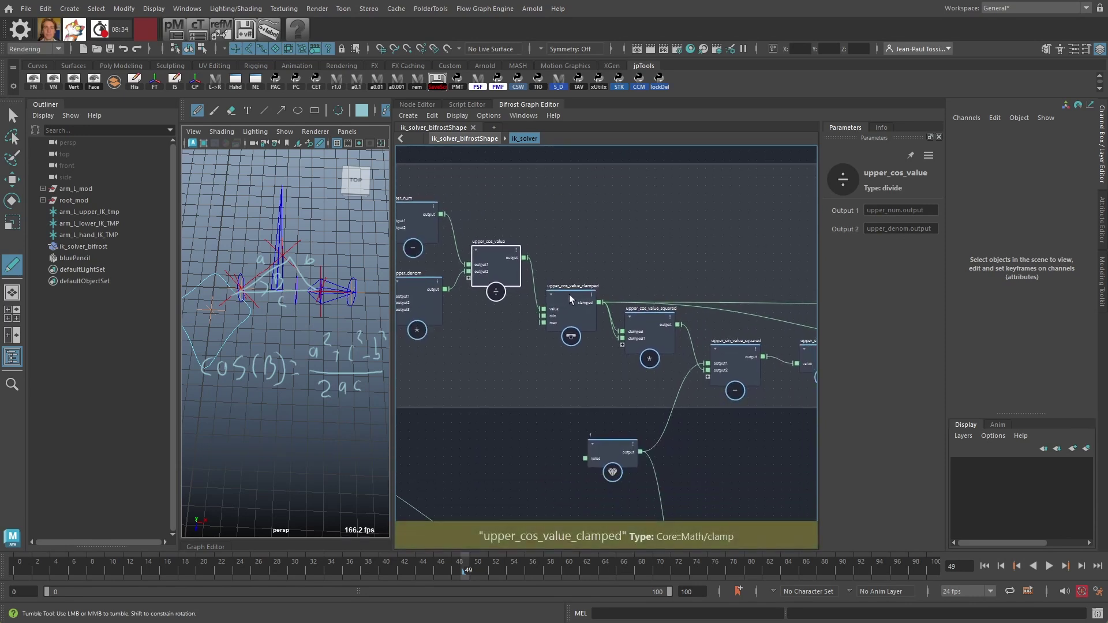
pyautogui.moveTo(570, 295); pyautogui.dragTo(572, 288)
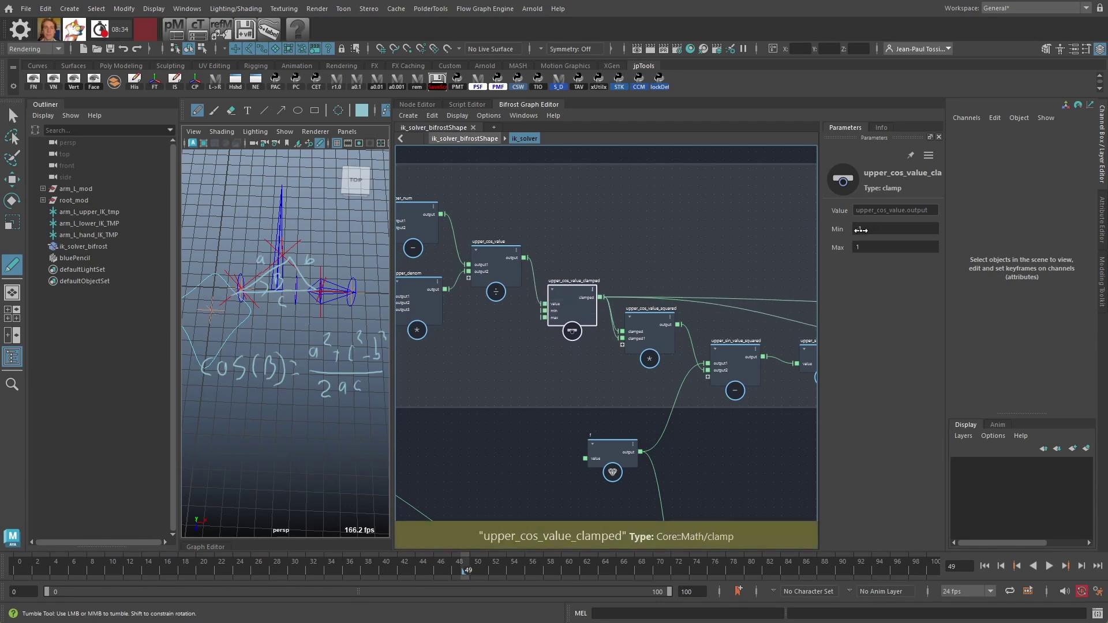
pyautogui.moveTo(574, 289); pyautogui.dragTo(571, 286)
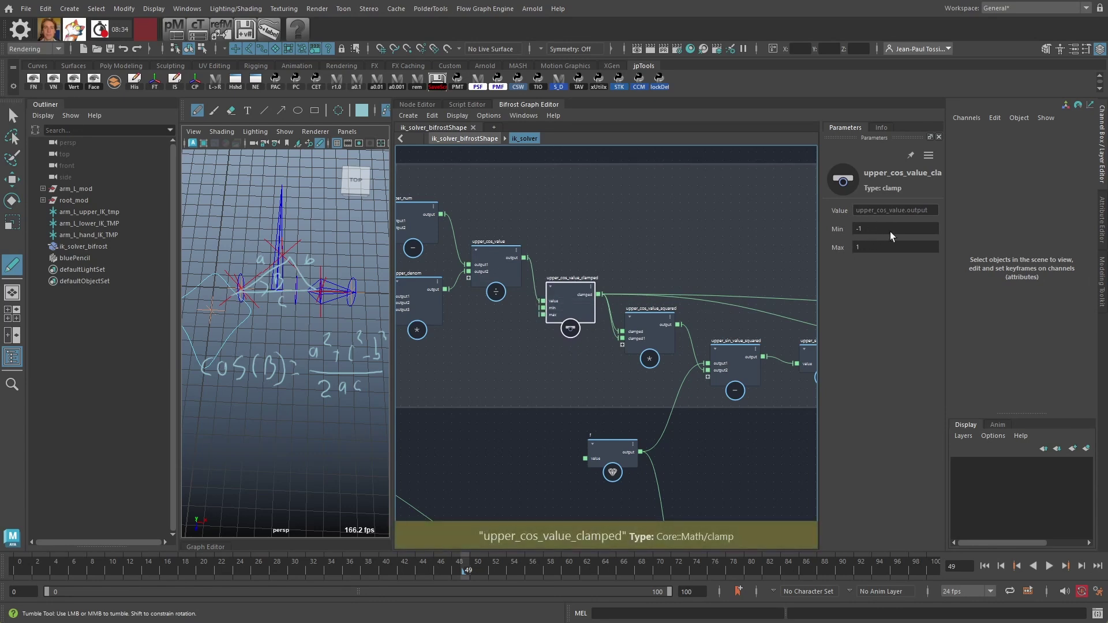
pyautogui.keyDown('alt'); pyautogui.moveTo(726, 289); pyautogui.dragTo(641, 273, button='middle'); pyautogui.keyUp('alt')
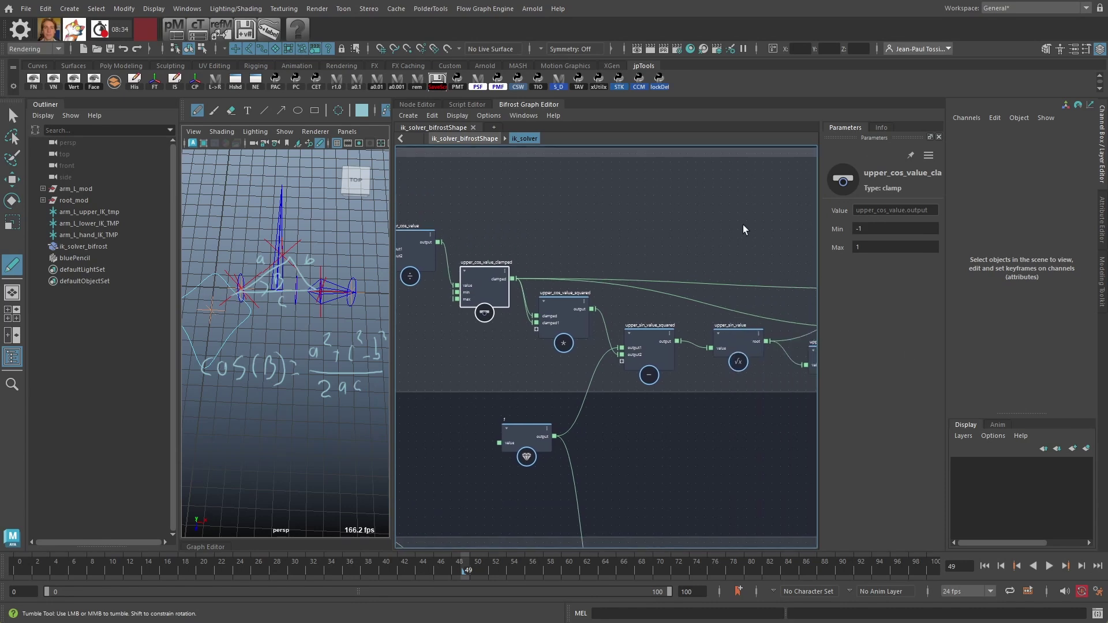
pyautogui.moveTo(489, 276); pyautogui.dragTo(492, 279)
# - Inspect the upper_cos_value_squared multiply node and its two clamped cosine inputs
pyautogui.scroll(2, 492, 280)
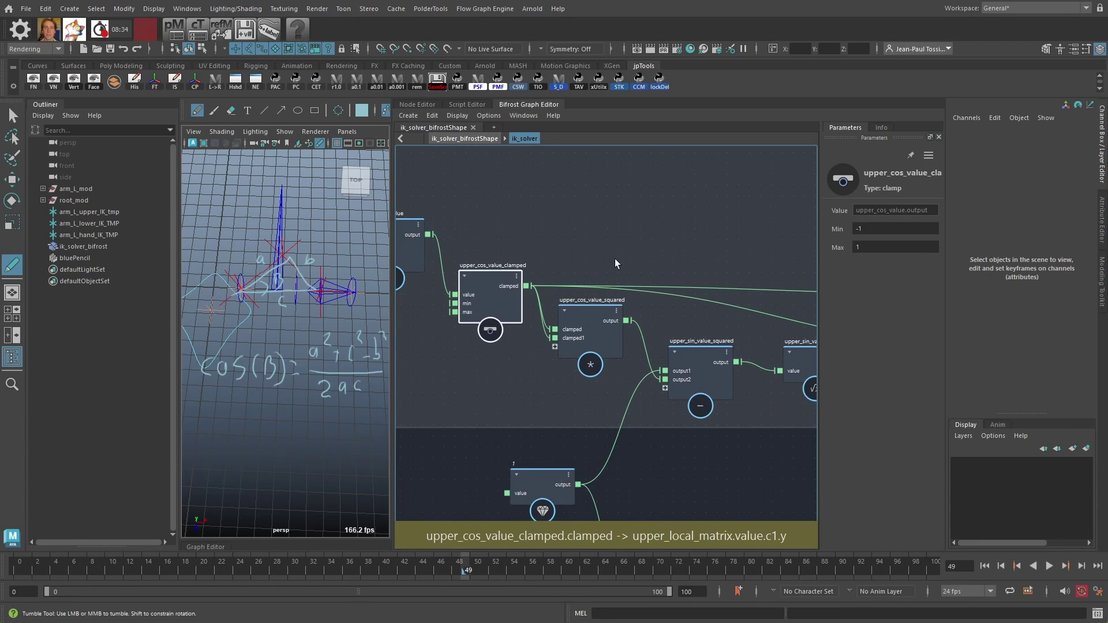
pyautogui.click(588, 310)
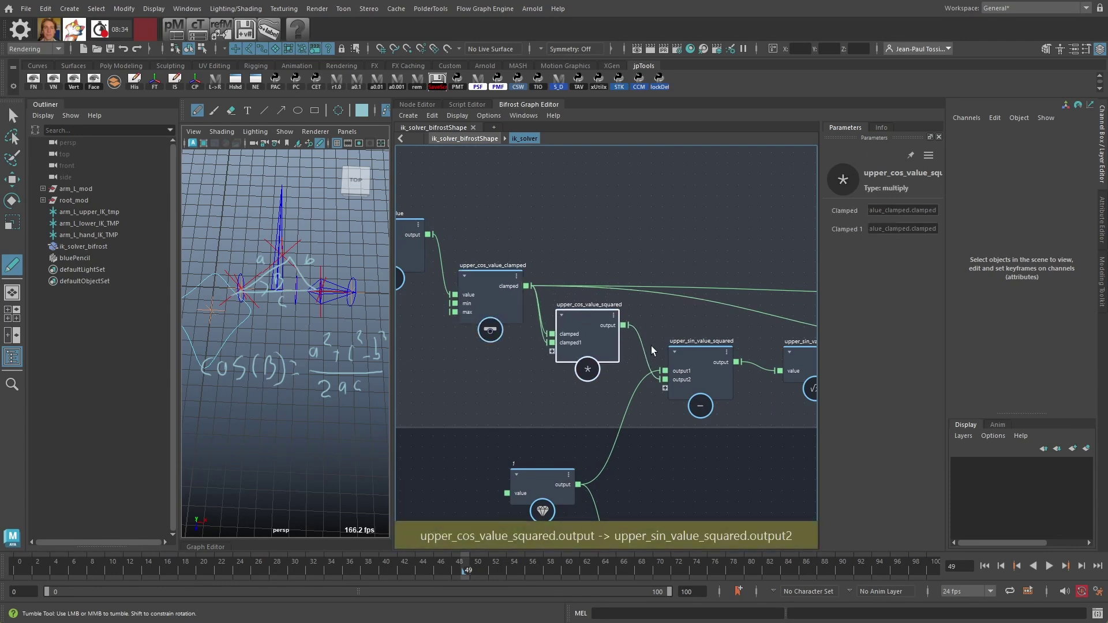
pyautogui.scroll(-2, 615, 249)
pyautogui.scroll(-1, 616, 249)
pyautogui.keyDown('alt'); pyautogui.moveTo(631, 232); pyautogui.dragTo(622, 282, button='middle'); pyautogui.keyUp('alt')
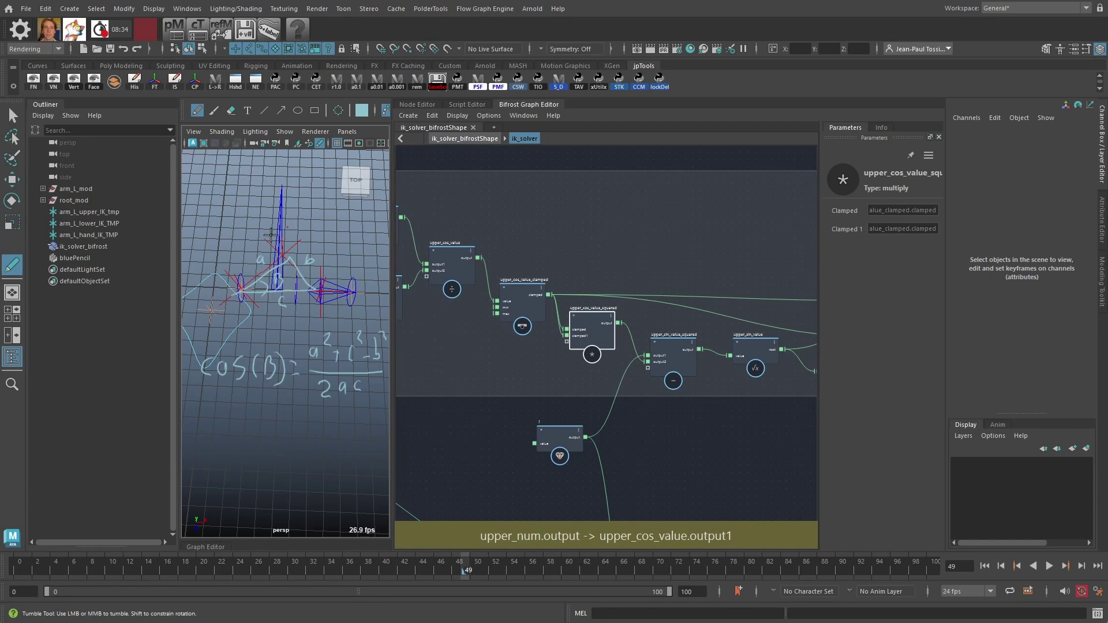
# - Draw with the Pencil, below the cosine formula, a right triangle labelled a, b and c, and mark its hypotenuse 1
pyautogui.moveTo(216, 443)
pyautogui.mouseDown()
pyautogui.moveTo(283, 405)
pyautogui.moveTo(219, 437)
pyautogui.mouseUp()
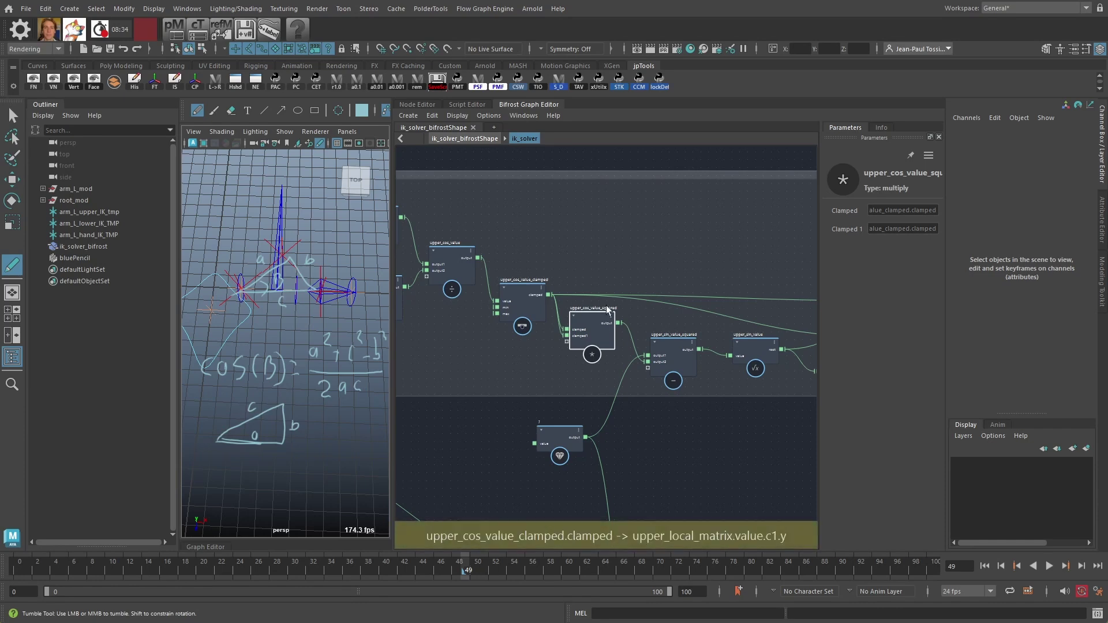
pyautogui.scroll(1, 617, 304)
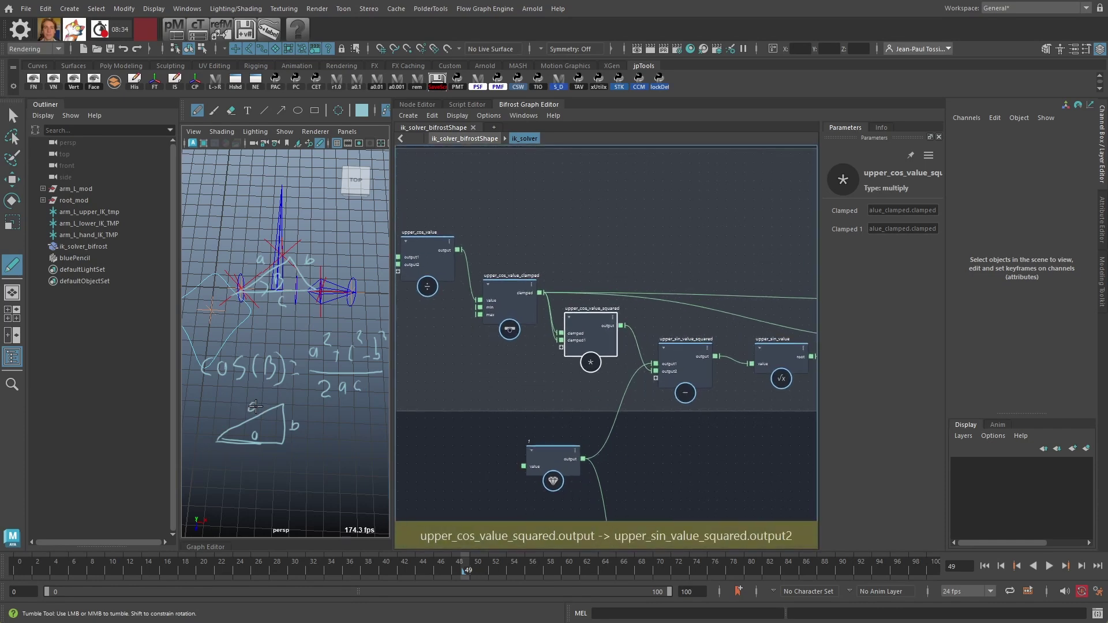
pyautogui.moveTo(256, 406); pyautogui.dragTo(253, 412)
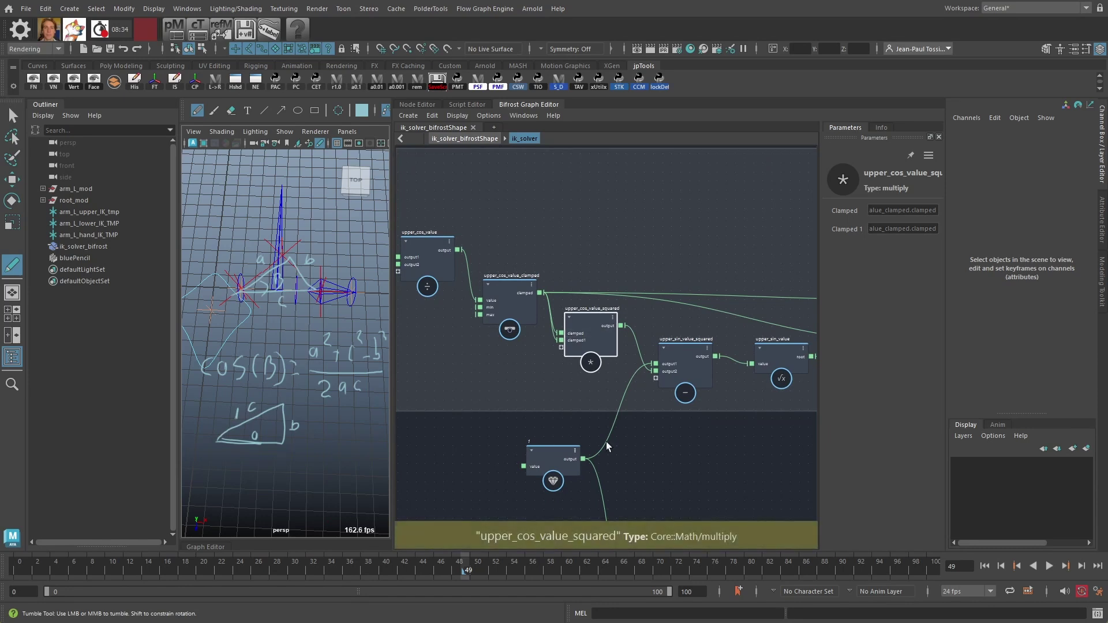
# - Inspect the upper_sin_value_squared subtract node together with the upper_cos_value_squared node feeding it
pyautogui.click(681, 350)
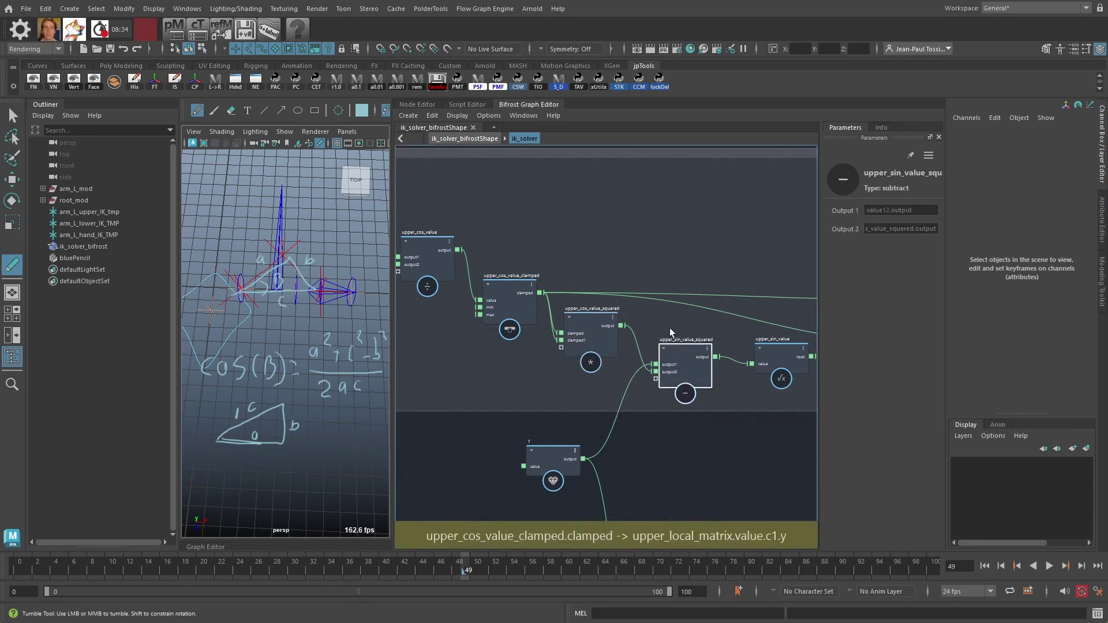
pyautogui.moveTo(668, 344); pyautogui.dragTo(646, 310, button='middle')
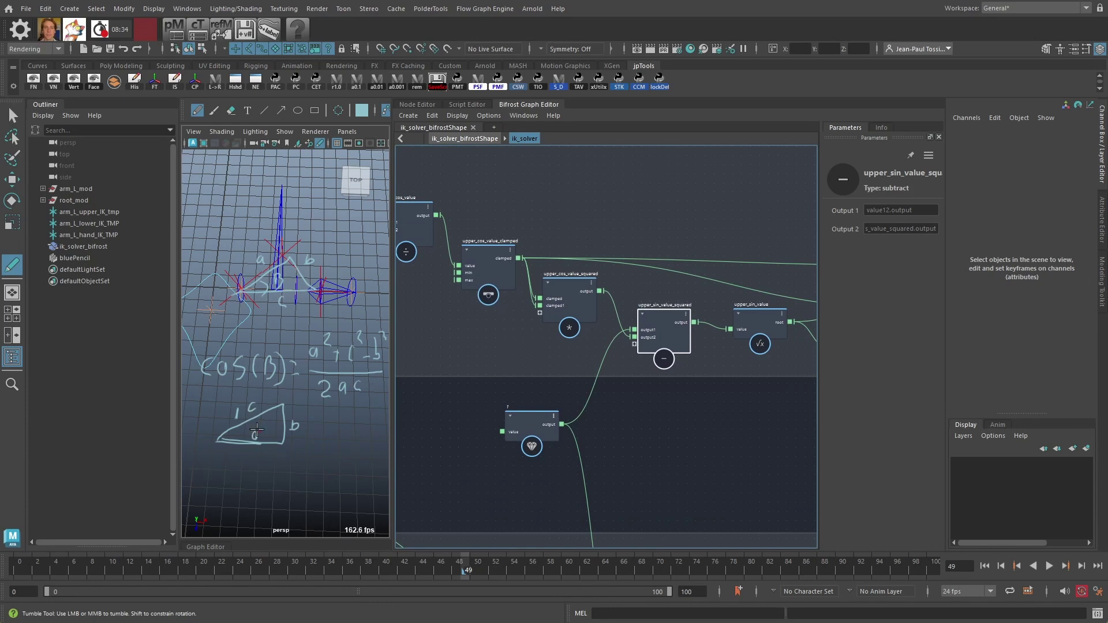
pyautogui.click(566, 281)
pyautogui.click(663, 315)
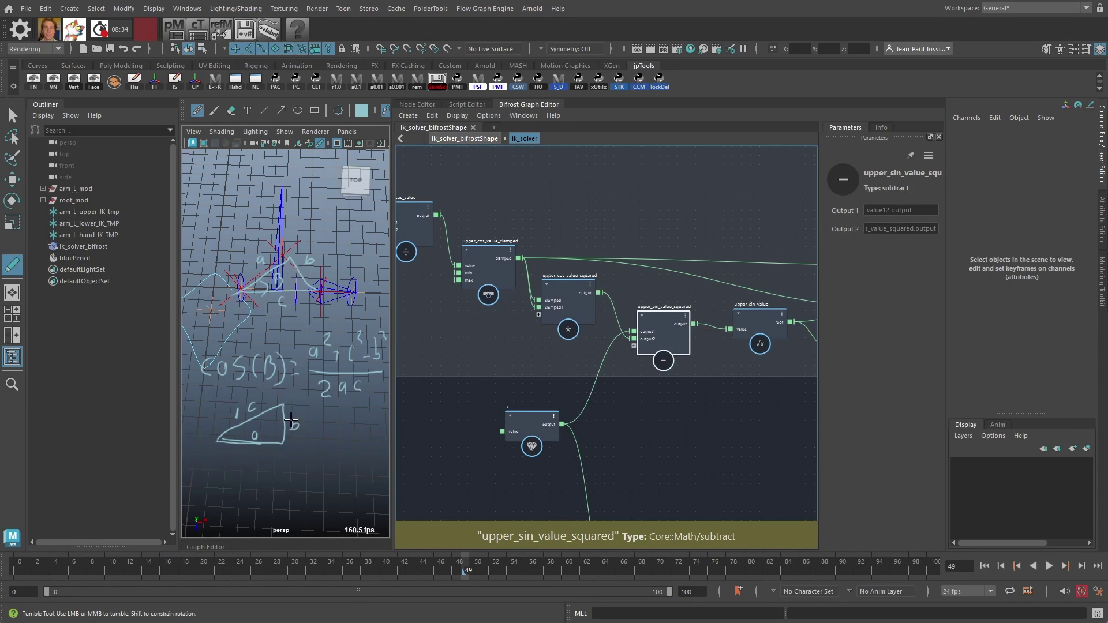
# - Inspect the upper_sin_value square root node and trace its chain back to upper_cos_value_clamped
pyautogui.moveTo(740, 369); pyautogui.dragTo(641, 383, button='middle')
pyautogui.scroll(1, 642, 383)
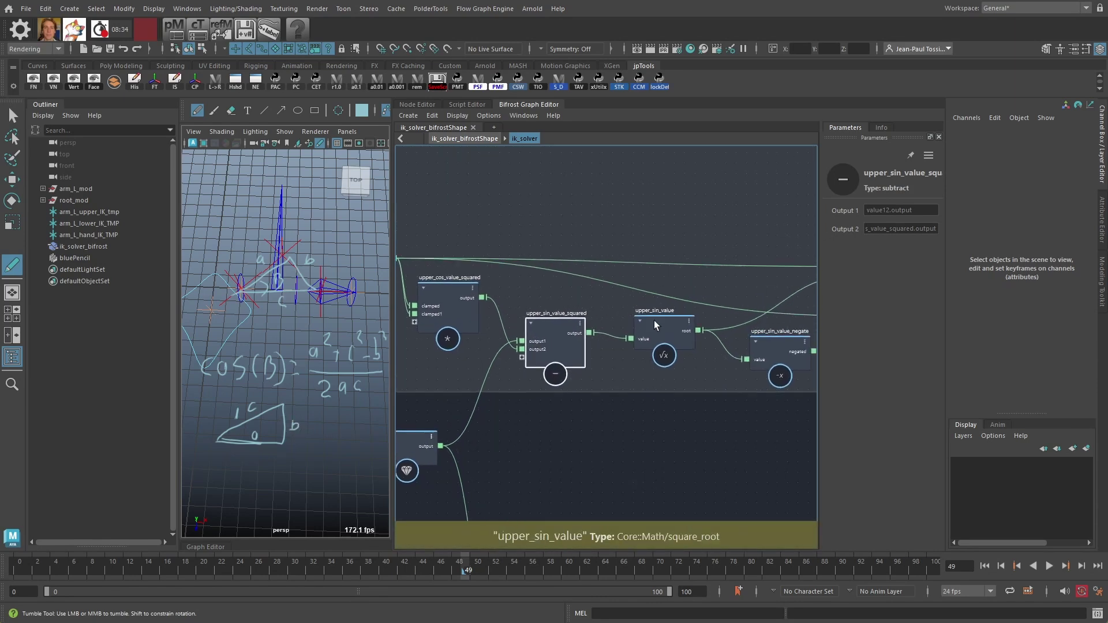
pyautogui.click(663, 321)
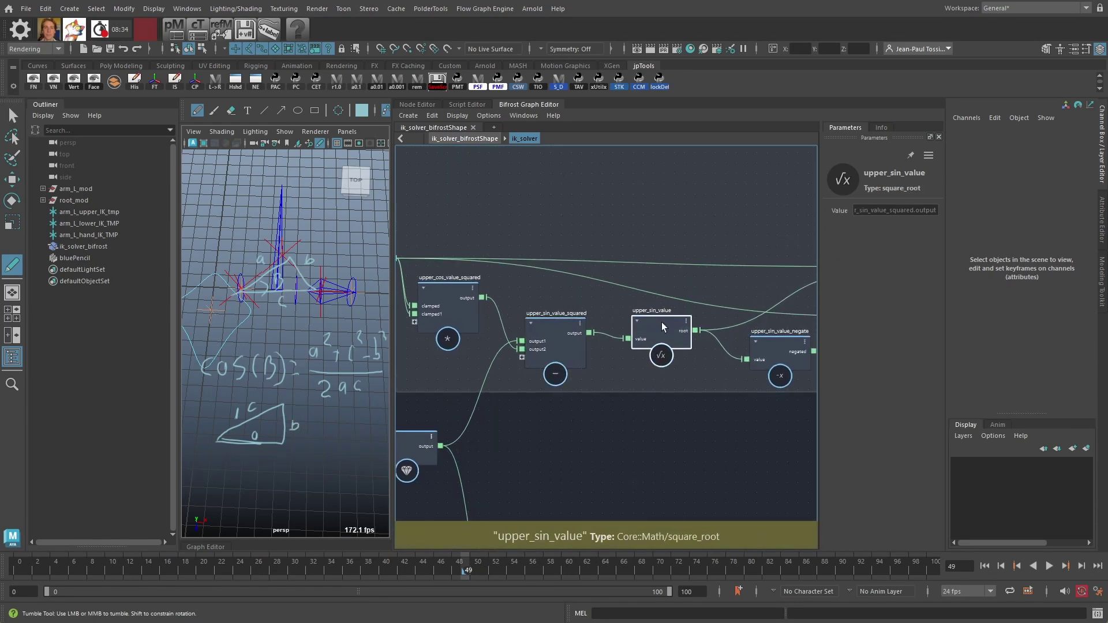
pyautogui.moveTo(662, 323); pyautogui.dragTo(658, 323)
pyautogui.moveTo(690, 377); pyautogui.dragTo(570, 411, button='middle')
pyautogui.scroll(-1, 570, 411)
pyautogui.moveTo(625, 443); pyautogui.dragTo(674, 434, button='middle')
pyautogui.scroll(-1, 651, 410)
pyautogui.moveTo(508, 318); pyautogui.dragTo(609, 330, button='middle')
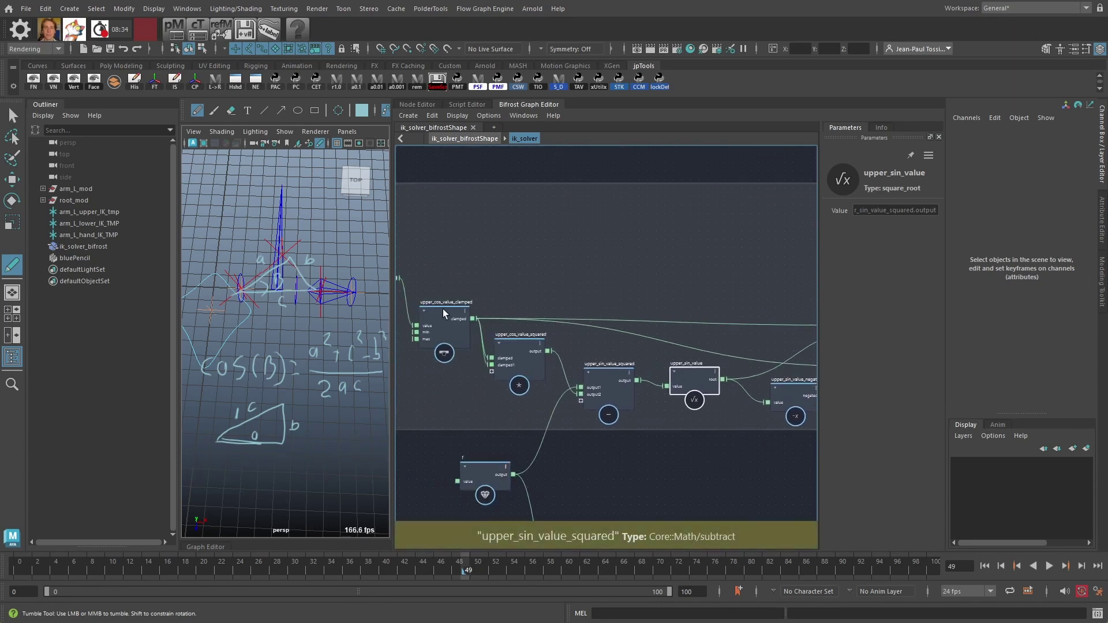
# - Follow the cosine, sine and upper_sin_value_negate outputs into upper_local_matrix and inspect that matrix's values
pyautogui.moveTo(689, 310); pyautogui.dragTo(580, 272, button='middle')
pyautogui.moveTo(687, 352); pyautogui.dragTo(683, 358)
pyautogui.click(784, 255)
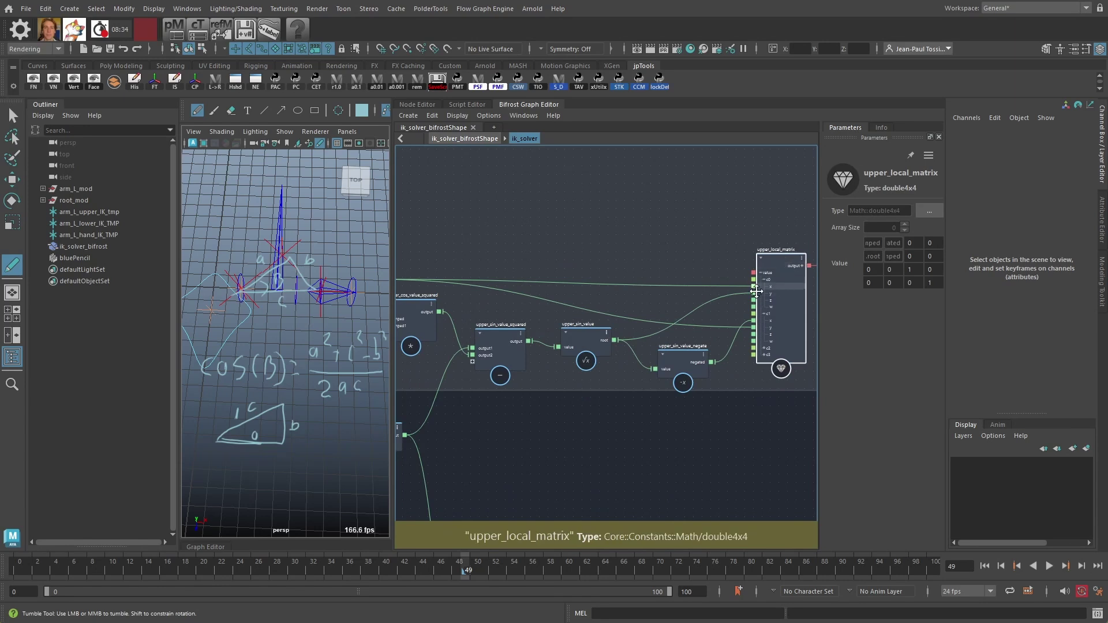
pyautogui.moveTo(701, 325); pyautogui.dragTo(584, 323, button='middle')
pyautogui.moveTo(691, 242); pyautogui.dragTo(680, 315, button='middle')
pyautogui.scroll(1, 646, 317)
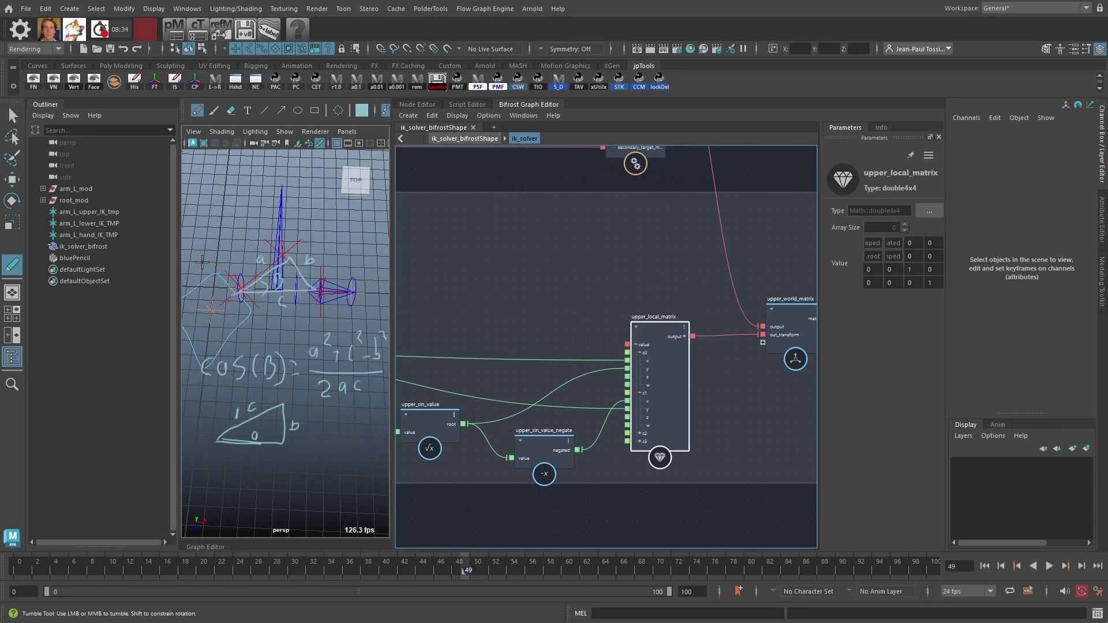
# - Find the rotationplane_orient_matrix aim_matrix node above the Upper group and inspect its primary and secondary aim settings
pyautogui.moveTo(654, 224); pyautogui.dragTo(733, 400, button='middle')
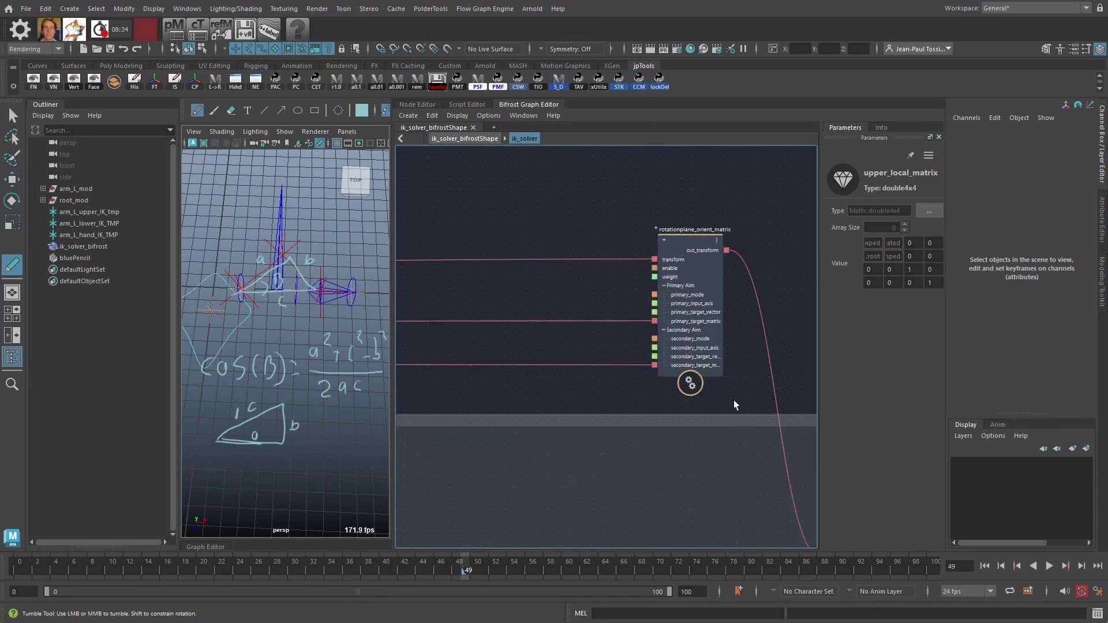
pyautogui.keyDown('alt'); pyautogui.moveTo(671, 263); pyautogui.dragTo(712, 250, button='right'); pyautogui.keyUp('alt')
pyautogui.keyDown('alt'); pyautogui.moveTo(713, 250); pyautogui.dragTo(673, 233, button='middle'); pyautogui.keyUp('alt')
pyautogui.click(673, 269)
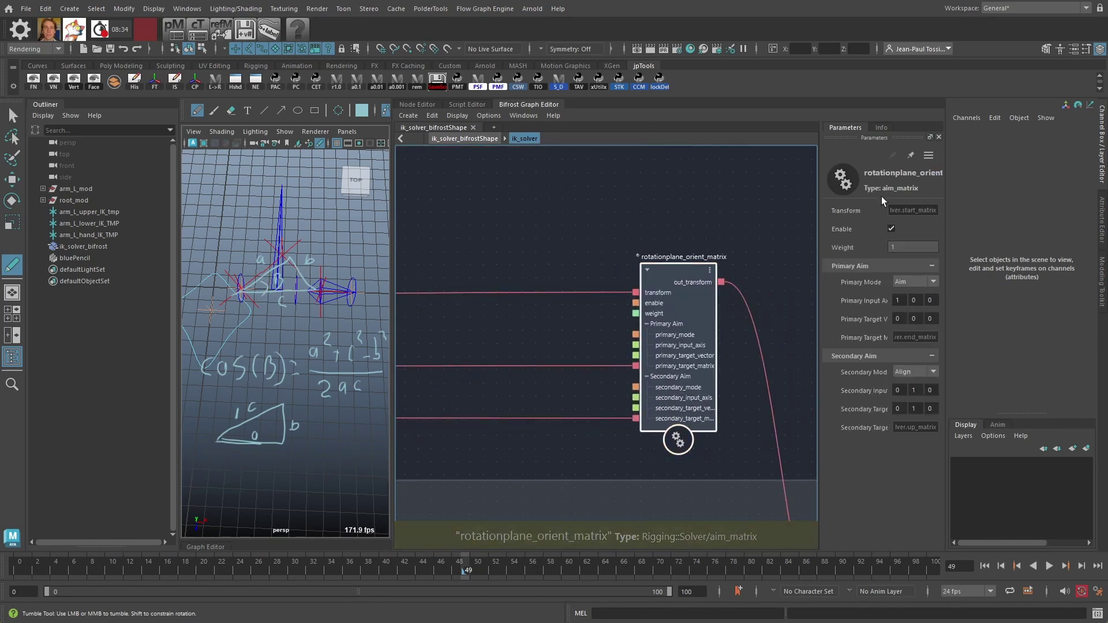
pyautogui.moveTo(673, 268); pyautogui.dragTo(674, 273)
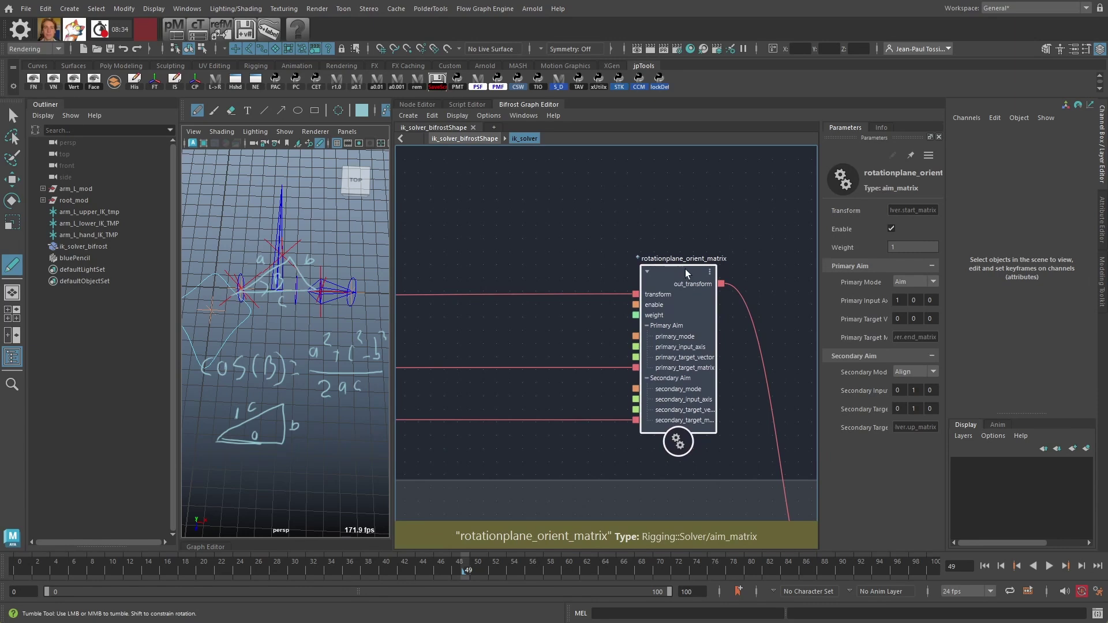
# - Highlight the start matrix connection into rotationplane_orient_matrix's transform input, then reselect the node to review its parameters
pyautogui.scroll(-2, 664, 272)
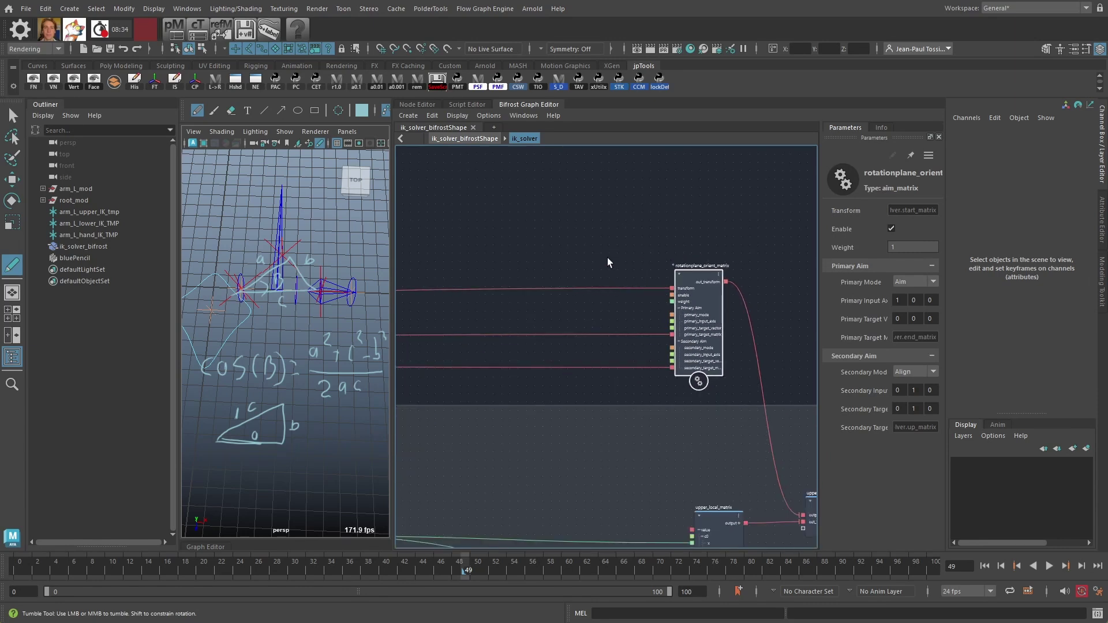
pyautogui.click(614, 289)
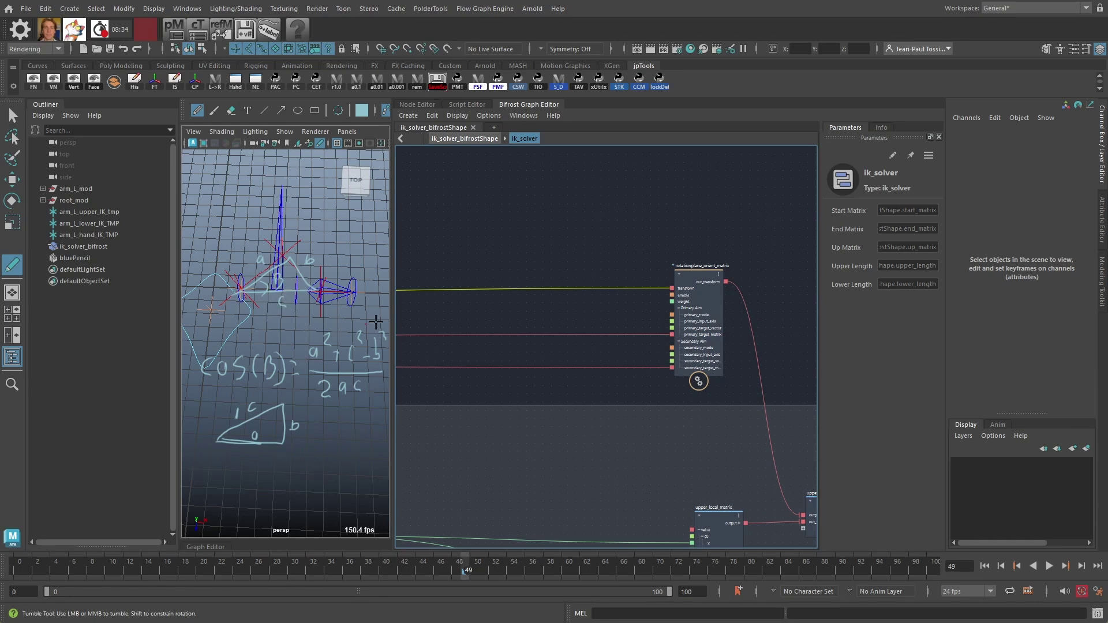
pyautogui.click(696, 283)
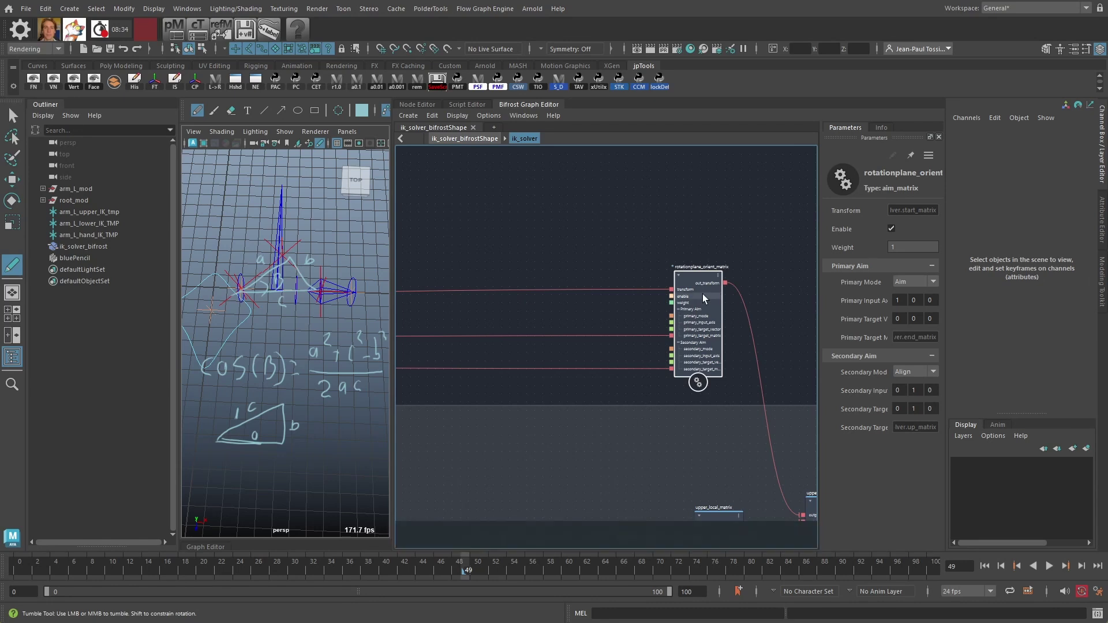
pyautogui.moveTo(697, 275); pyautogui.dragTo(698, 273)
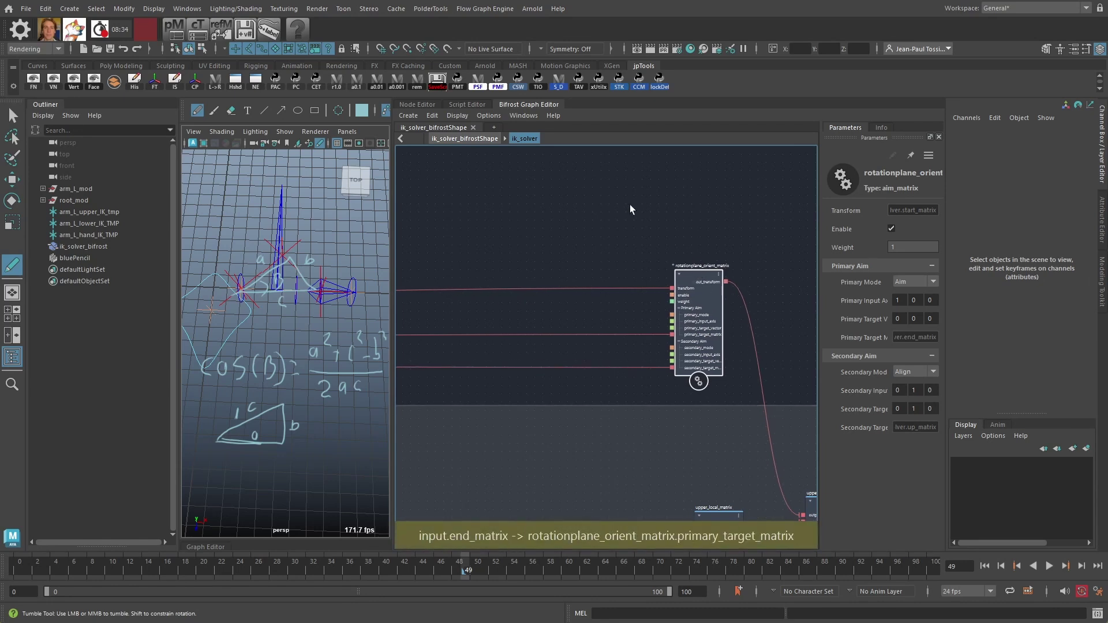
# - Inspect upper_local_matrix and the rotationplane_orient_matrix connection running into upper_world_matrix
pyautogui.keyDown('alt'); pyautogui.moveTo(767, 376); pyautogui.dragTo(625, 261, button='middle'); pyautogui.keyUp('alt')
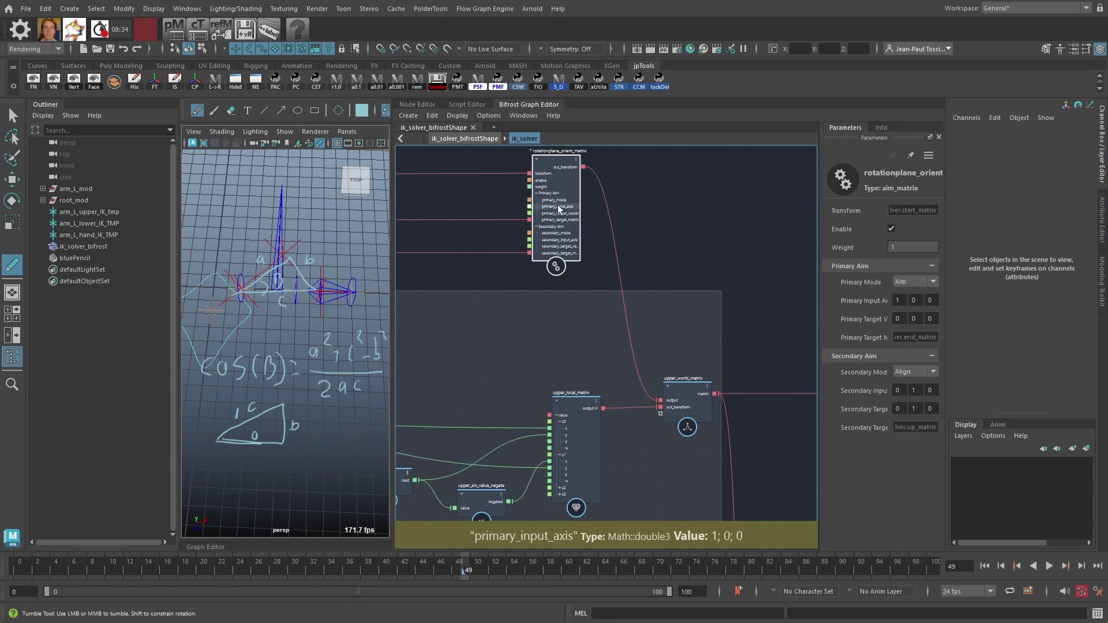
pyautogui.click(574, 400)
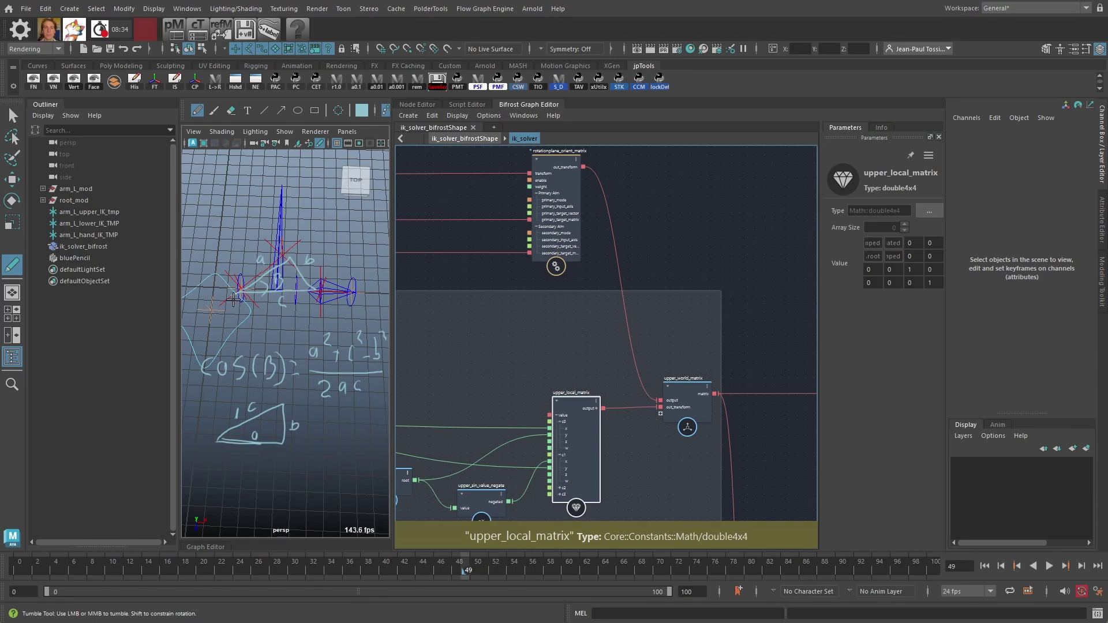
pyautogui.scroll(2, 638, 370)
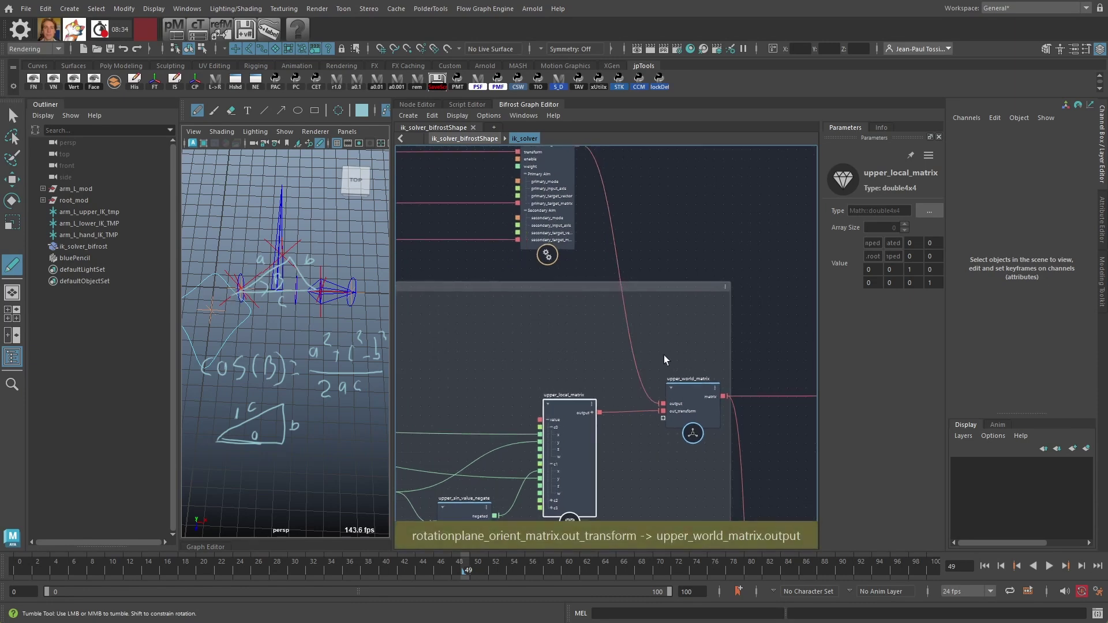
pyautogui.keyDown('alt'); pyautogui.moveTo(641, 363); pyautogui.dragTo(644, 328, button='middle'); pyautogui.keyUp('alt')
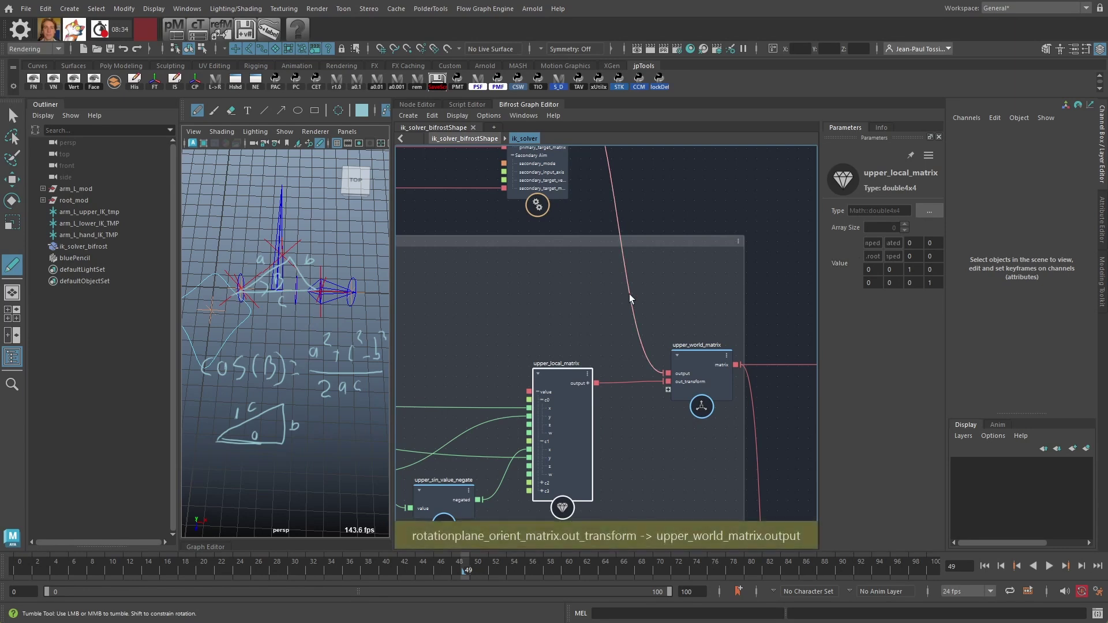
pyautogui.scroll(-2, 588, 346)
pyautogui.keyDown('alt'); pyautogui.moveTo(591, 290); pyautogui.dragTo(568, 317, button='middle'); pyautogui.keyUp('alt')
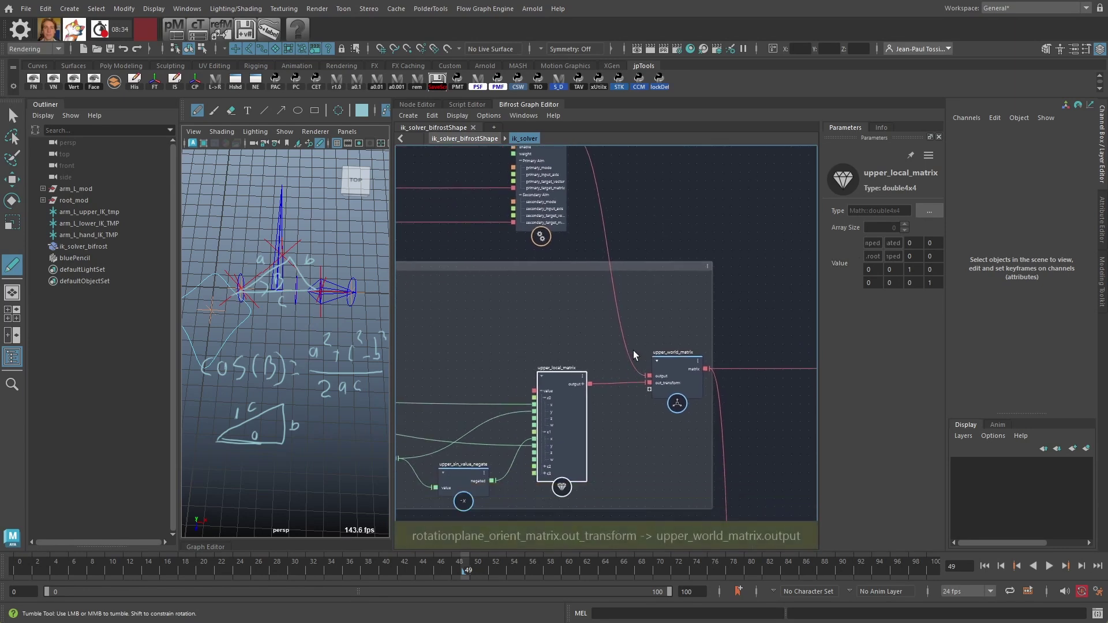
# - Inspect the upper_world_matrix multiply node and its inputs from rotationplane_orient_matrix and upper_local_matrix
pyautogui.click(667, 360)
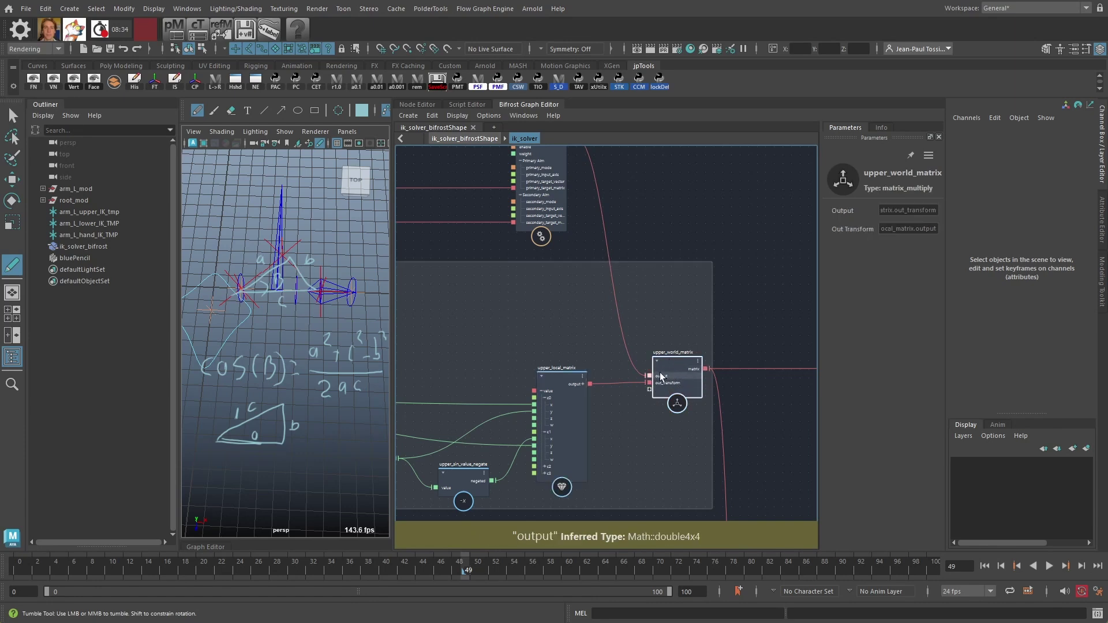
pyautogui.keyDown('alt'); pyautogui.moveTo(634, 306); pyautogui.dragTo(623, 355, button='middle'); pyautogui.keyUp('alt')
pyautogui.keyDown('alt'); pyautogui.moveTo(623, 355); pyautogui.dragTo(619, 359, button='right'); pyautogui.keyUp('alt')
pyautogui.keyDown('alt'); pyautogui.moveTo(619, 358); pyautogui.dragTo(615, 335, button='middle'); pyautogui.keyUp('alt')
pyautogui.keyDown('alt'); pyautogui.moveTo(624, 340); pyautogui.dragTo(629, 341, button='right'); pyautogui.keyUp('alt')
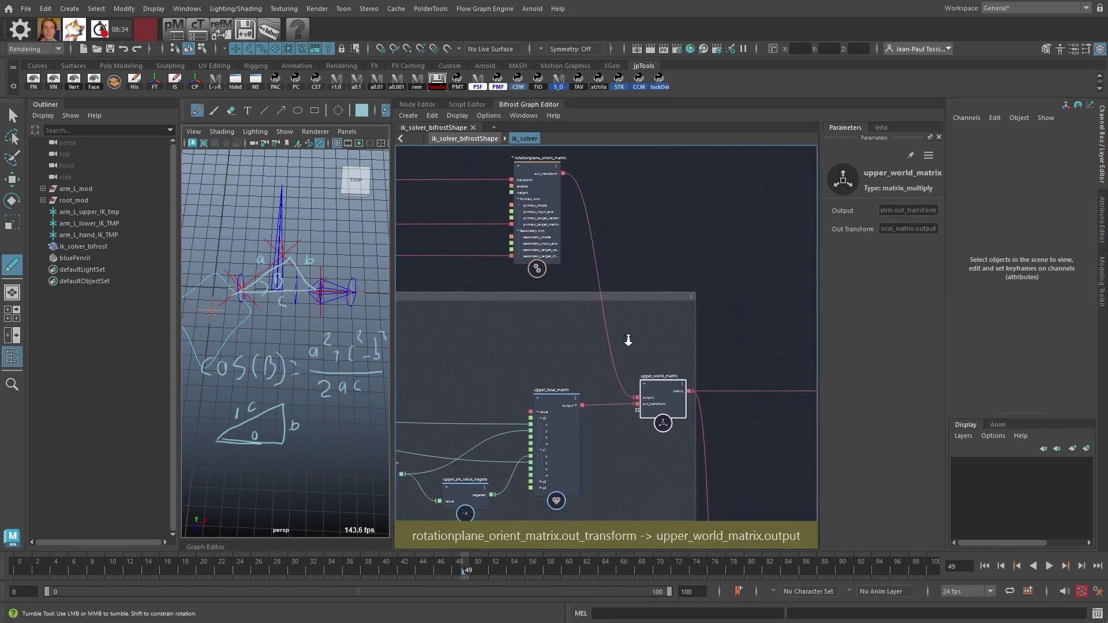
pyautogui.scroll(-1, 631, 341)
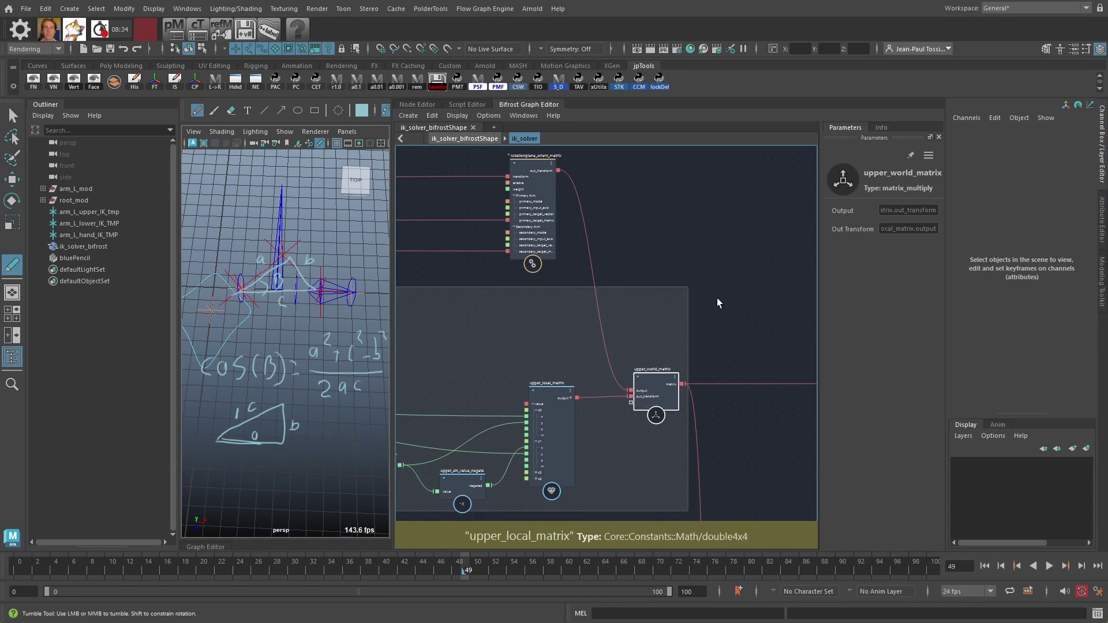
# - Highlight the upper_world_matrix connection and follow it to the solver's output node
pyautogui.keyDown('alt'); pyautogui.moveTo(724, 337); pyautogui.dragTo(747, 407, button='right'); pyautogui.keyUp('alt')
pyautogui.keyDown('alt'); pyautogui.moveTo(747, 407); pyautogui.dragTo(715, 329, button='middle'); pyautogui.keyUp('alt')
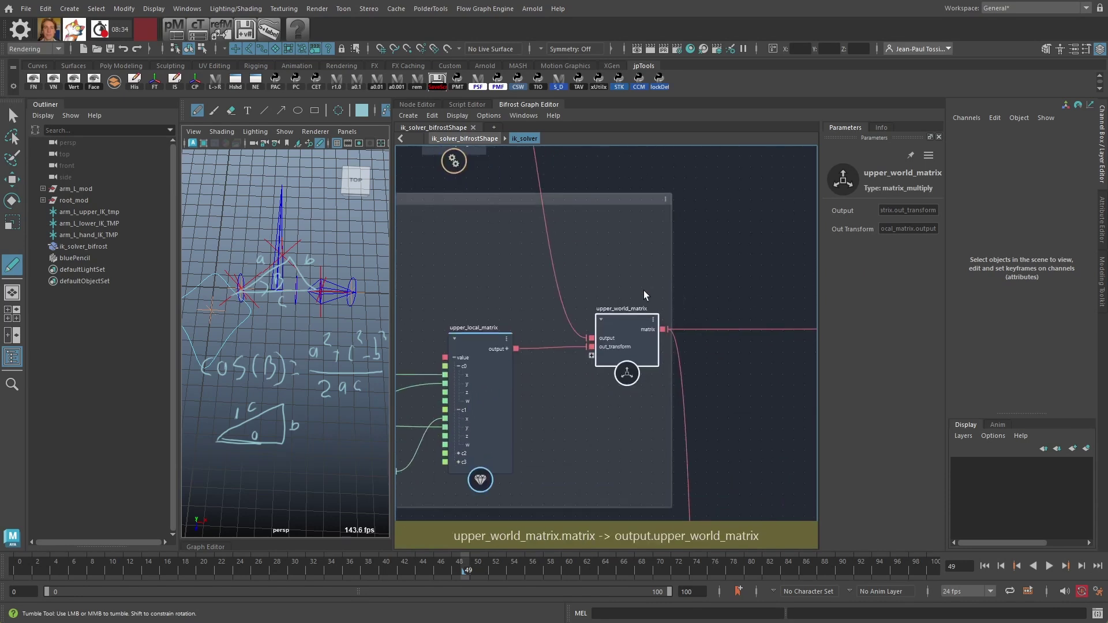
pyautogui.click(736, 358)
pyautogui.scroll(-5, 644, 383)
pyautogui.keyDown('alt'); pyautogui.moveTo(444, 302); pyautogui.dragTo(521, 275, button='middle'); pyautogui.keyUp('alt')
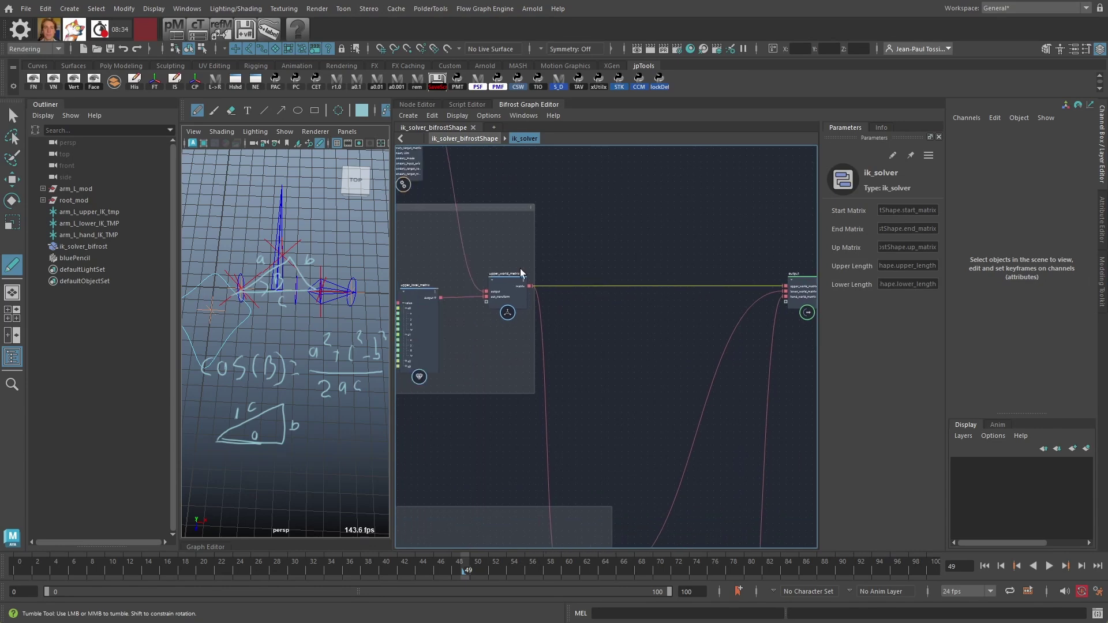
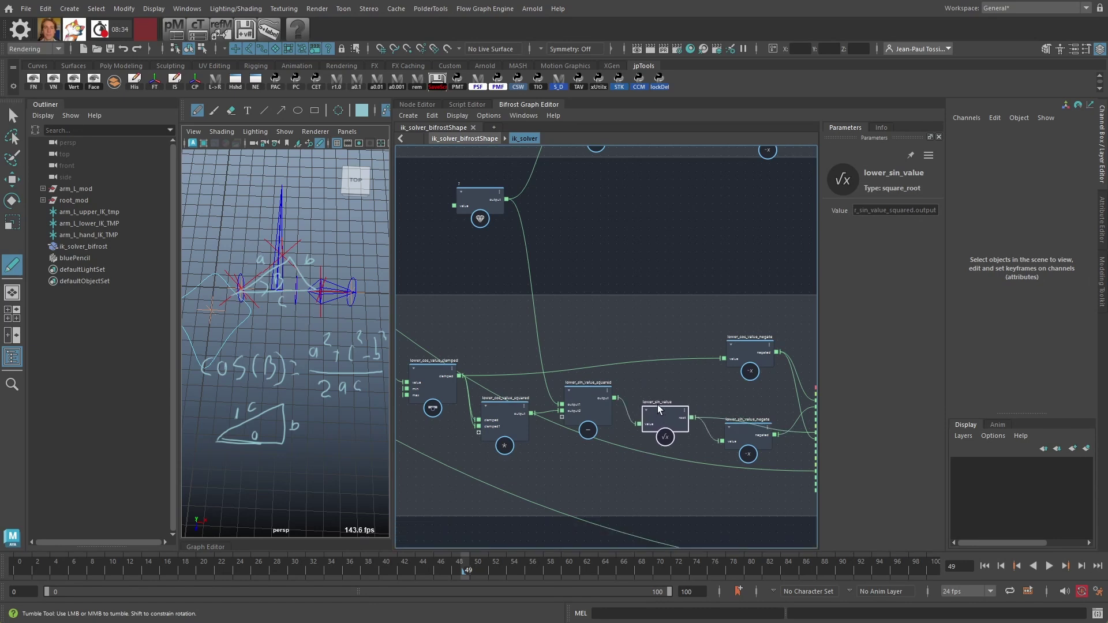
# - Follow lower_sin_value through lower_sin_value_negate into lower_local_matrix and inspect that matrix's values
pyautogui.keyDown('alt'); pyautogui.moveTo(727, 387); pyautogui.dragTo(647, 356, button='middle'); pyautogui.keyUp('alt')
pyautogui.scroll(-1, 663, 368)
pyautogui.scroll(-1, 663, 368)
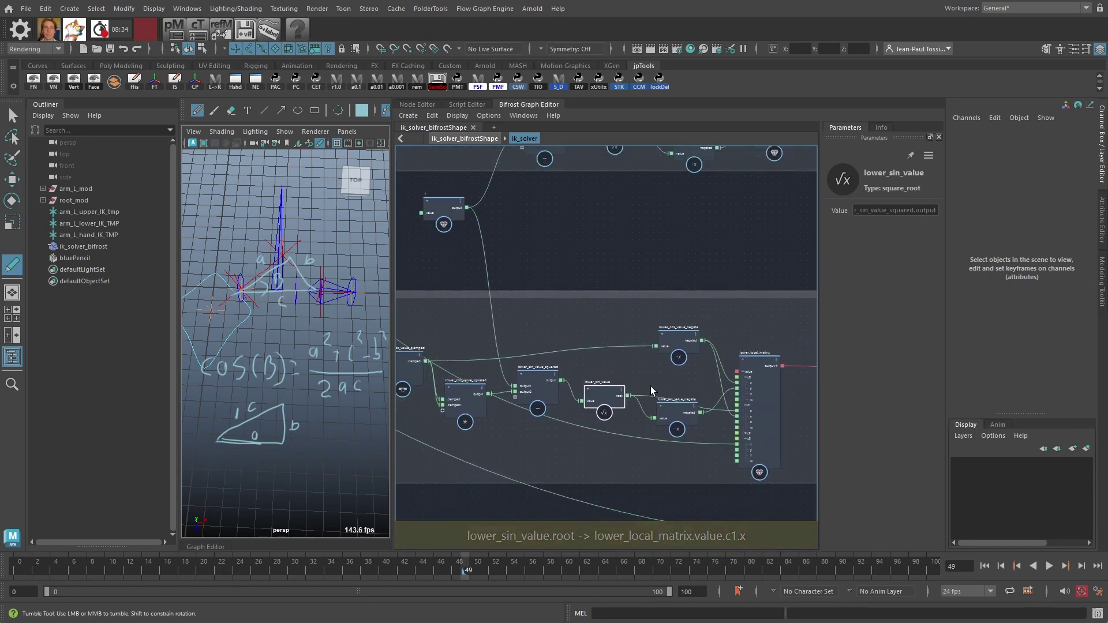
pyautogui.click(697, 403)
pyautogui.moveTo(696, 397); pyautogui.dragTo(695, 397)
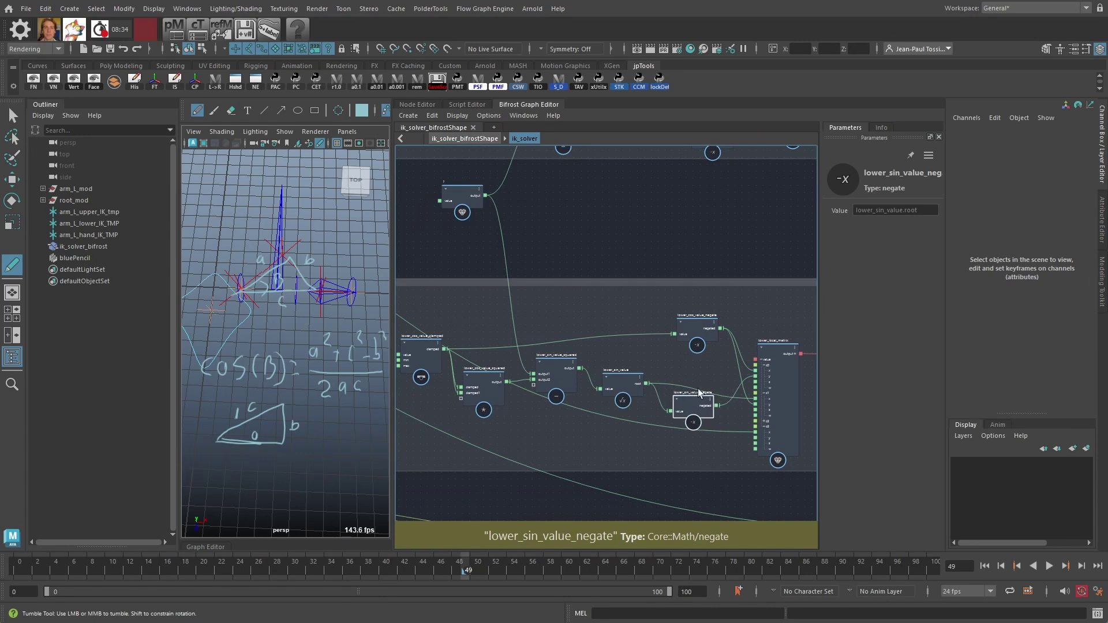
pyautogui.keyDown('alt'); pyautogui.moveTo(684, 354); pyautogui.dragTo(595, 353, button='middle'); pyautogui.keyUp('alt')
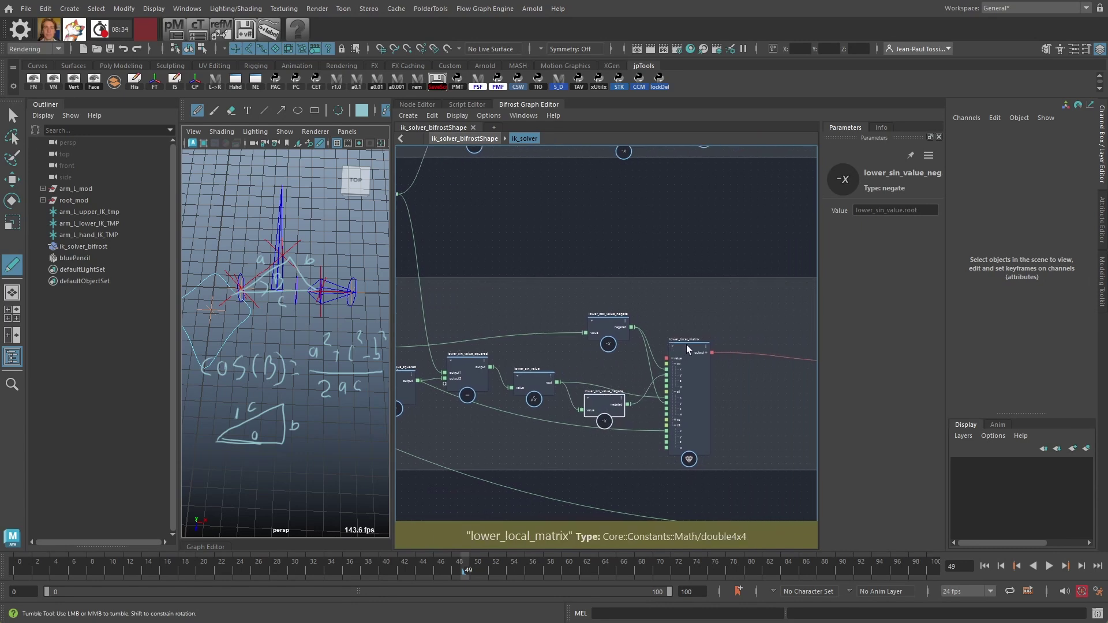
pyautogui.click(687, 344)
pyautogui.scroll(2, 691, 349)
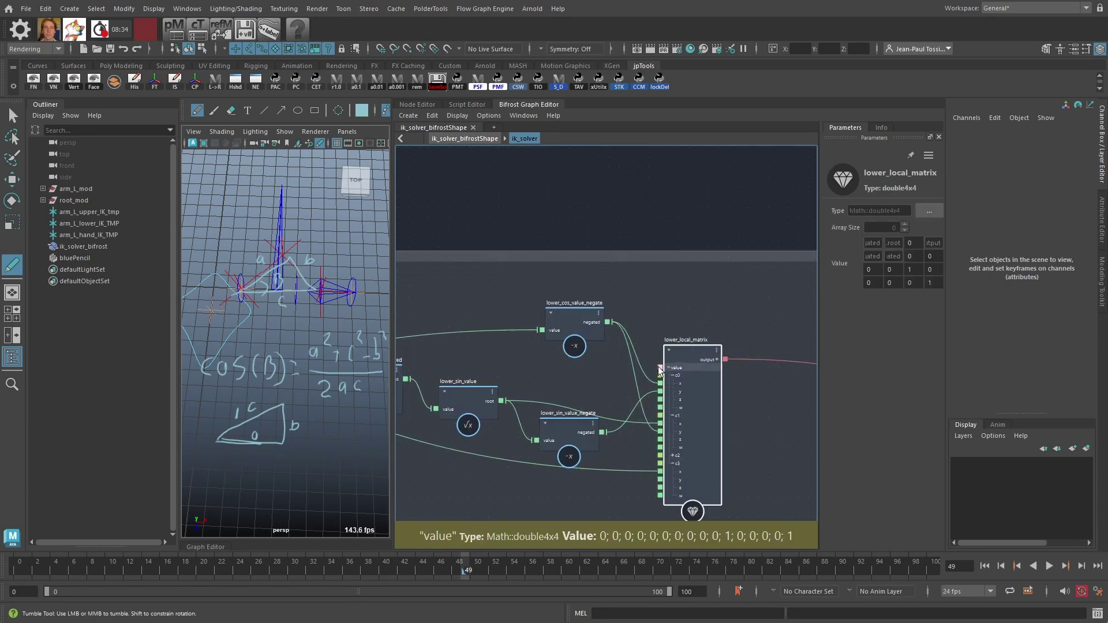
# - Inspect the lower_cos_value_negate node and trace its input back to lower_cos_value_clamped
pyautogui.scroll(-1, 707, 337)
pyautogui.keyDown('alt'); pyautogui.moveTo(661, 365); pyautogui.dragTo(745, 341, button='middle'); pyautogui.keyUp('alt')
pyautogui.scroll(-1, 745, 342)
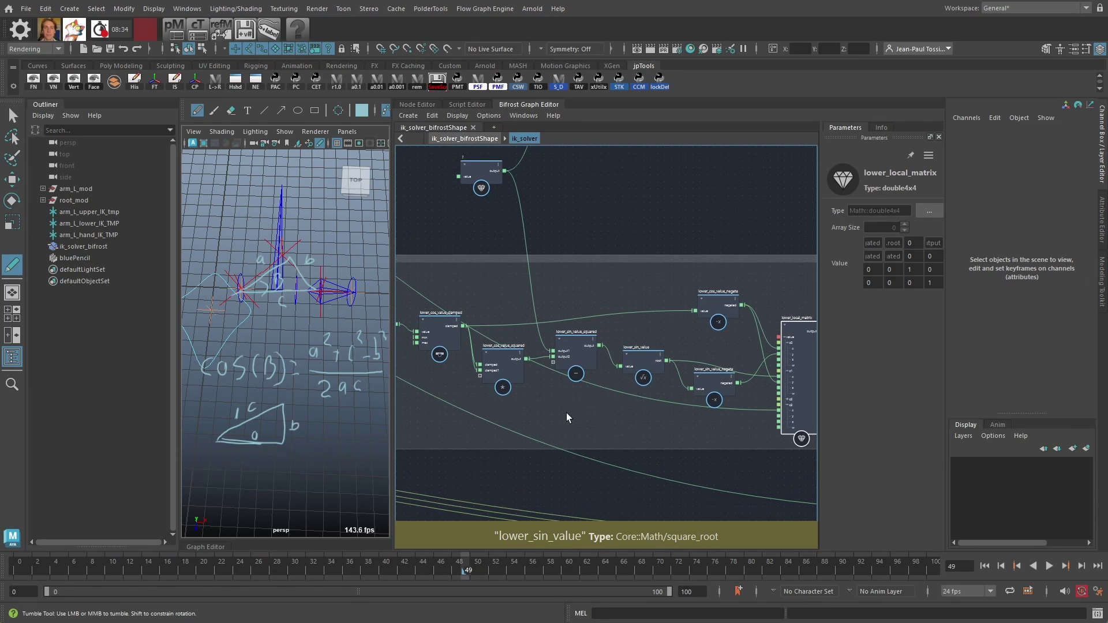
pyautogui.moveTo(715, 296); pyautogui.dragTo(712, 298)
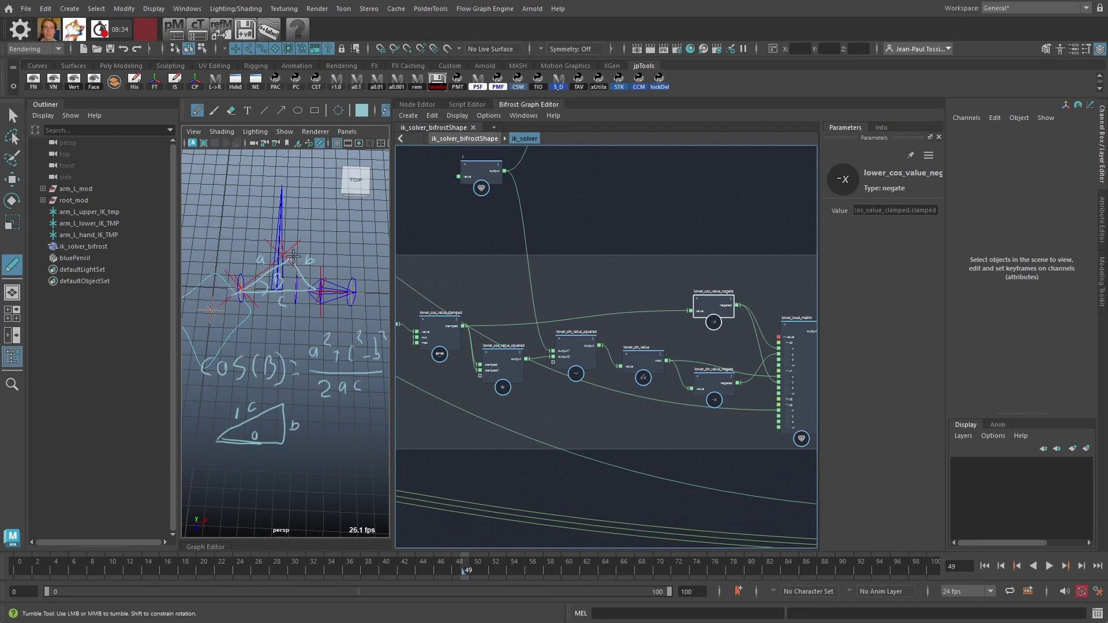
pyautogui.scroll(2, 688, 265)
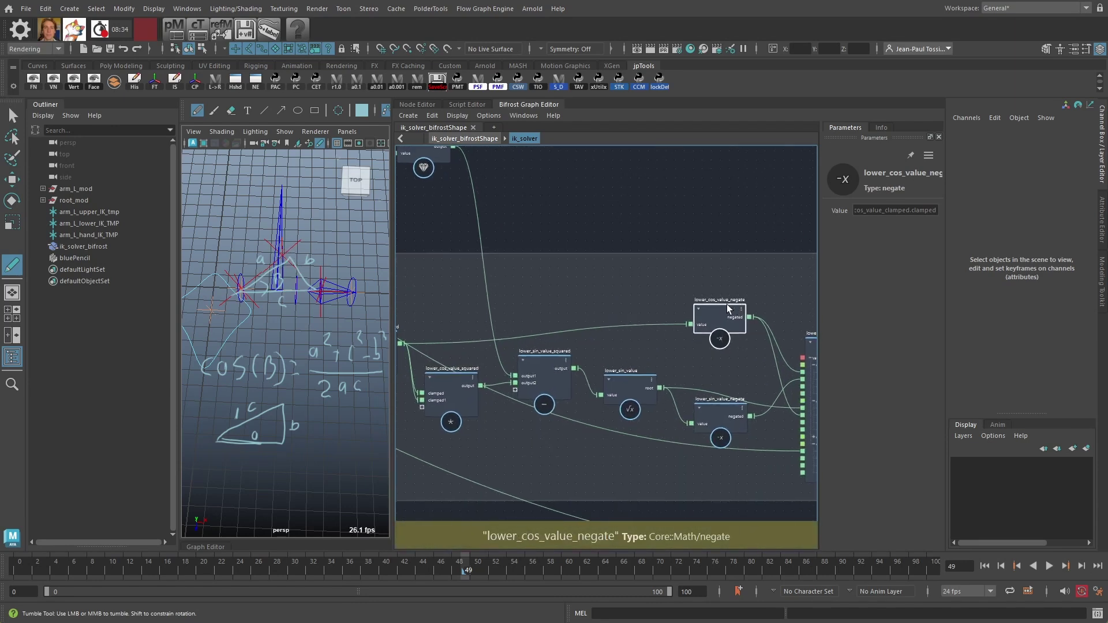
pyautogui.moveTo(718, 316); pyautogui.dragTo(712, 317)
pyautogui.keyDown('alt'); pyautogui.moveTo(623, 321); pyautogui.dragTo(682, 316, button='middle'); pyautogui.keyUp('alt')
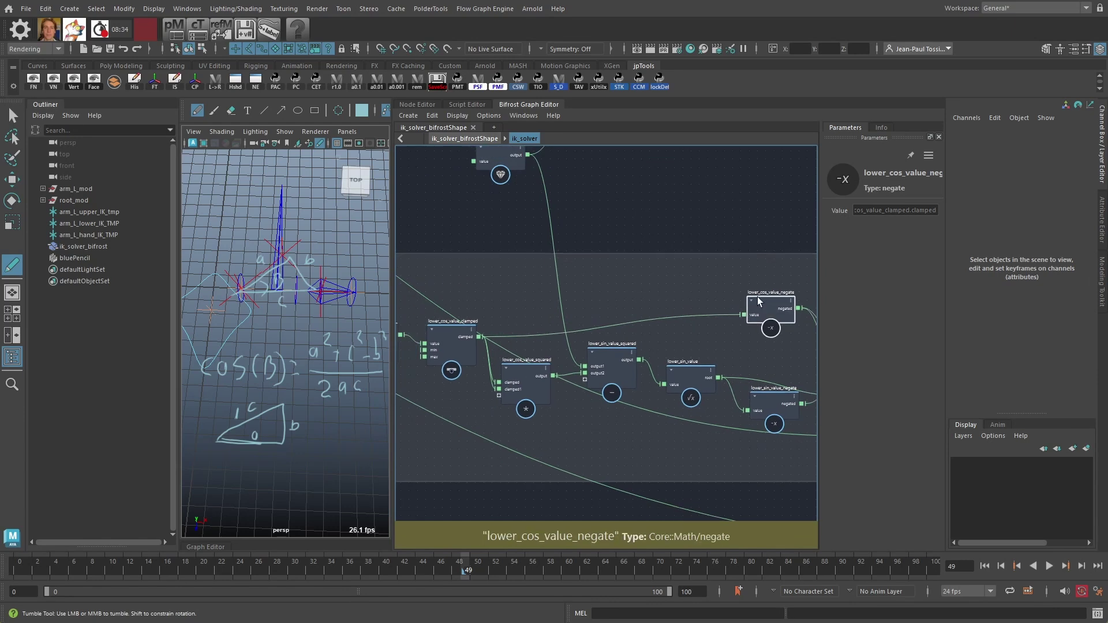
# - Inspect lower_sin_value_negate, lower_sin_value and lower_local_matrix, and highlight the two sine connections into the matrix
pyautogui.moveTo(777, 339); pyautogui.dragTo(631, 305, button='middle')
pyautogui.scroll(1, 631, 304)
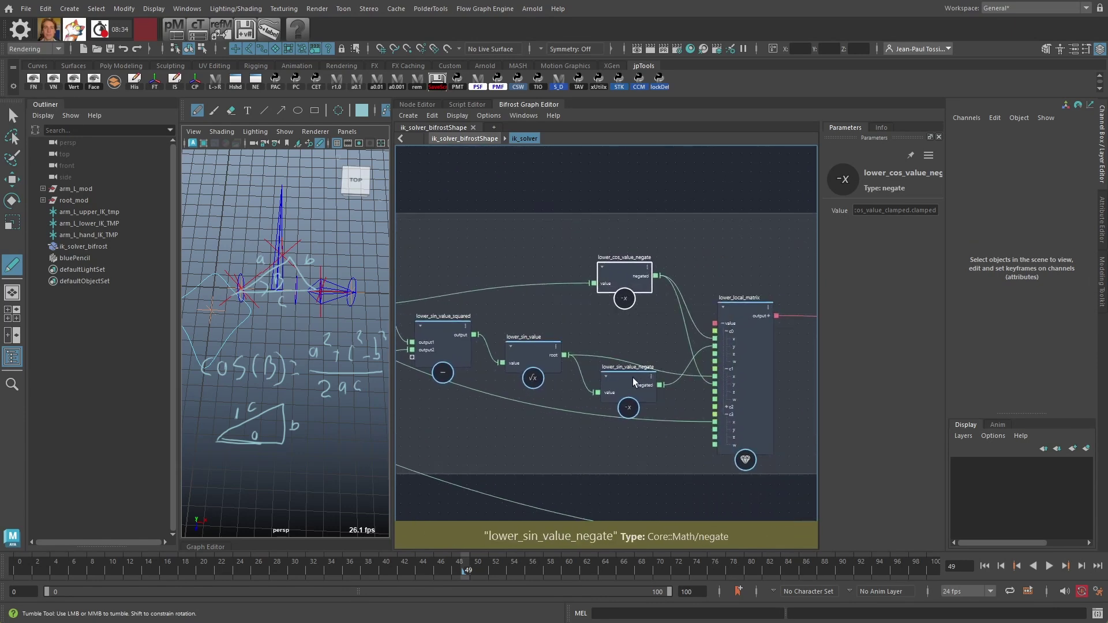
pyautogui.moveTo(633, 377); pyautogui.dragTo(627, 380)
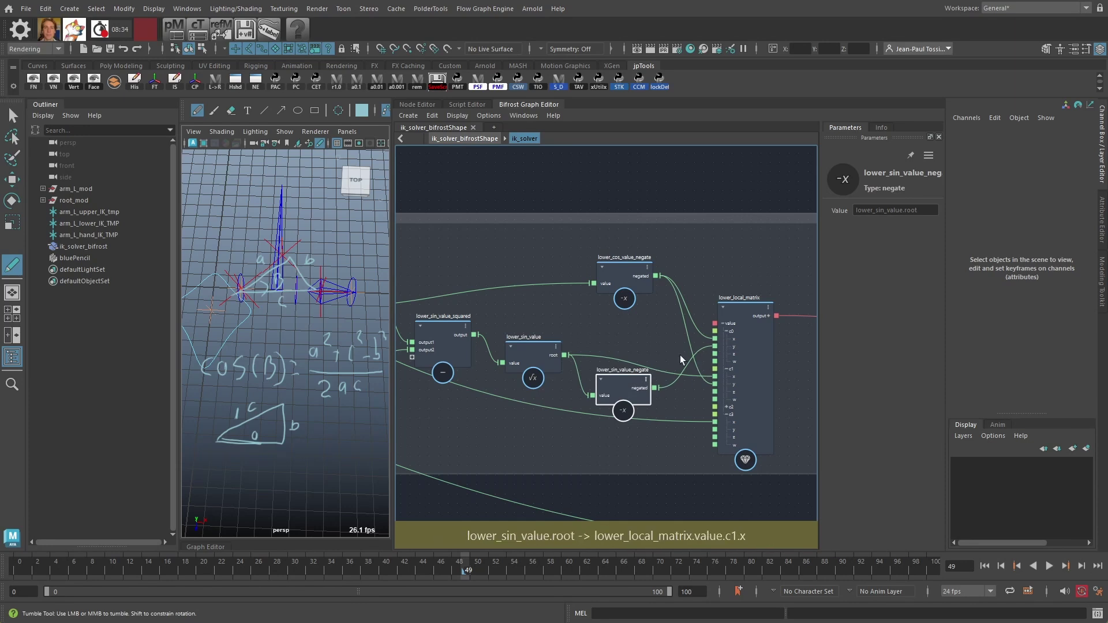
pyautogui.moveTo(552, 350); pyautogui.dragTo(545, 340)
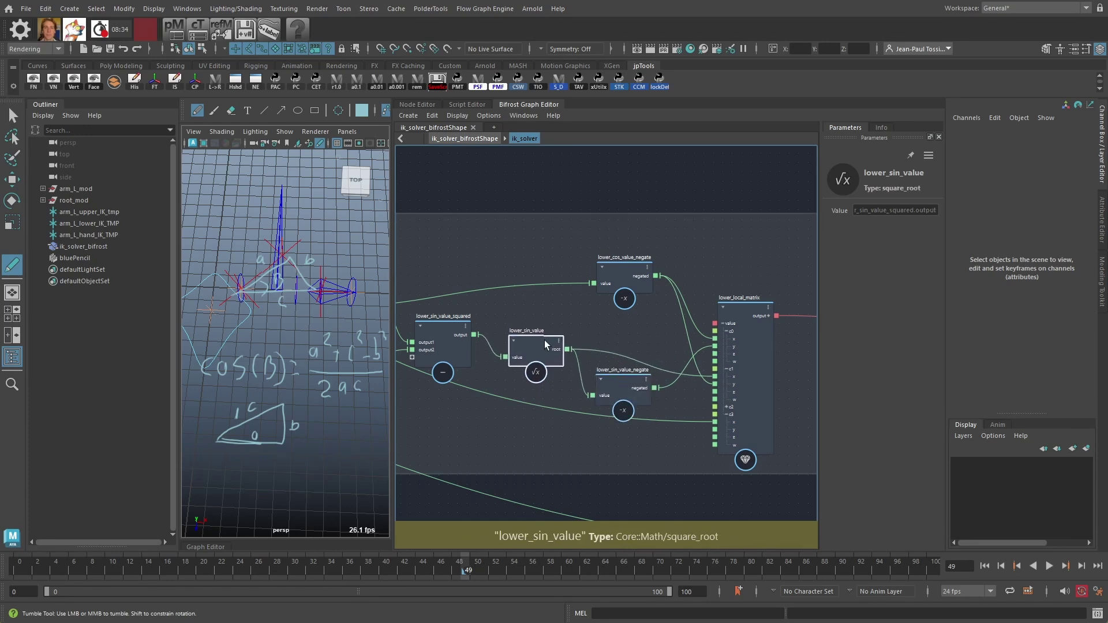
pyautogui.click(742, 308)
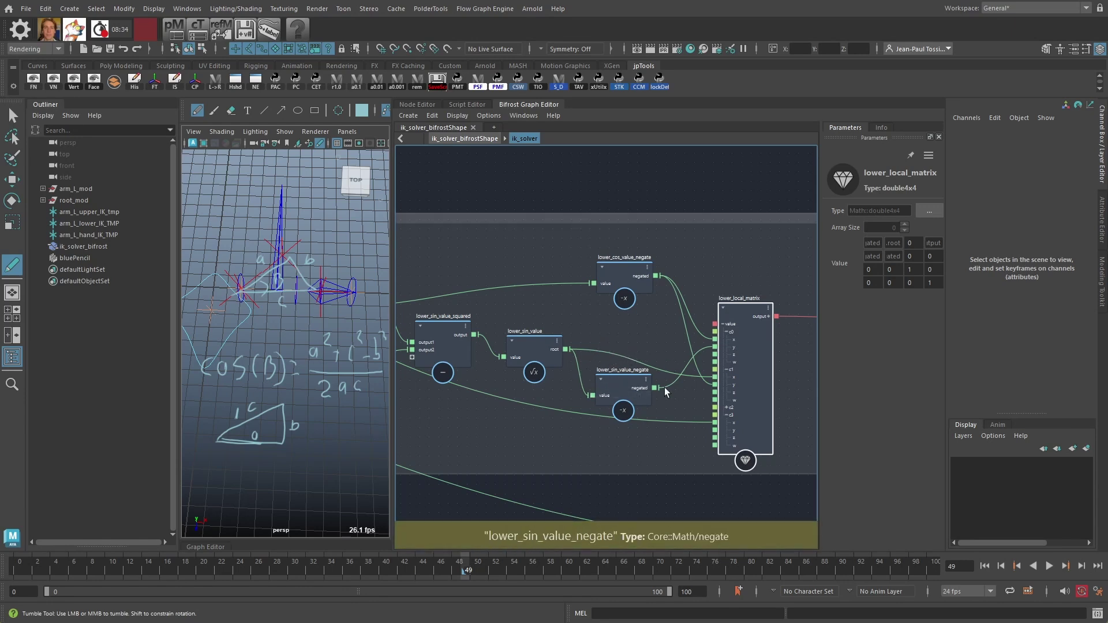
pyautogui.click(687, 397)
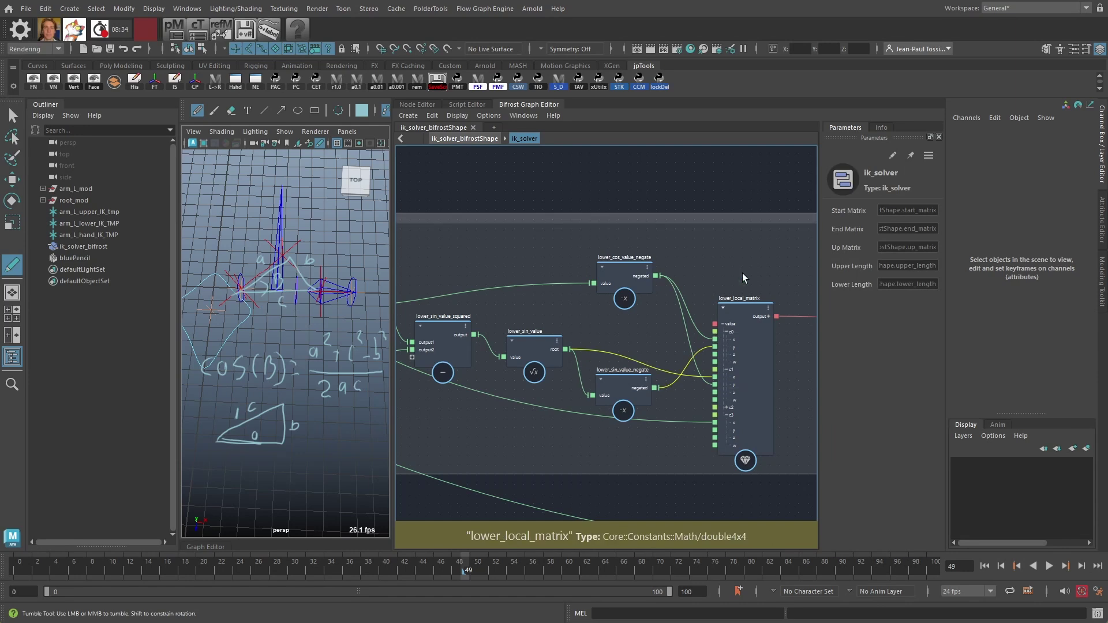
# - Trace lower_local_matrix and upper_world_matrix into the lower_world_matrix multiply node and inspect its inputs
pyautogui.scroll(-2, 772, 299)
pyautogui.keyDown('alt'); pyautogui.moveTo(722, 271); pyautogui.dragTo(559, 271, button='middle'); pyautogui.keyUp('alt')
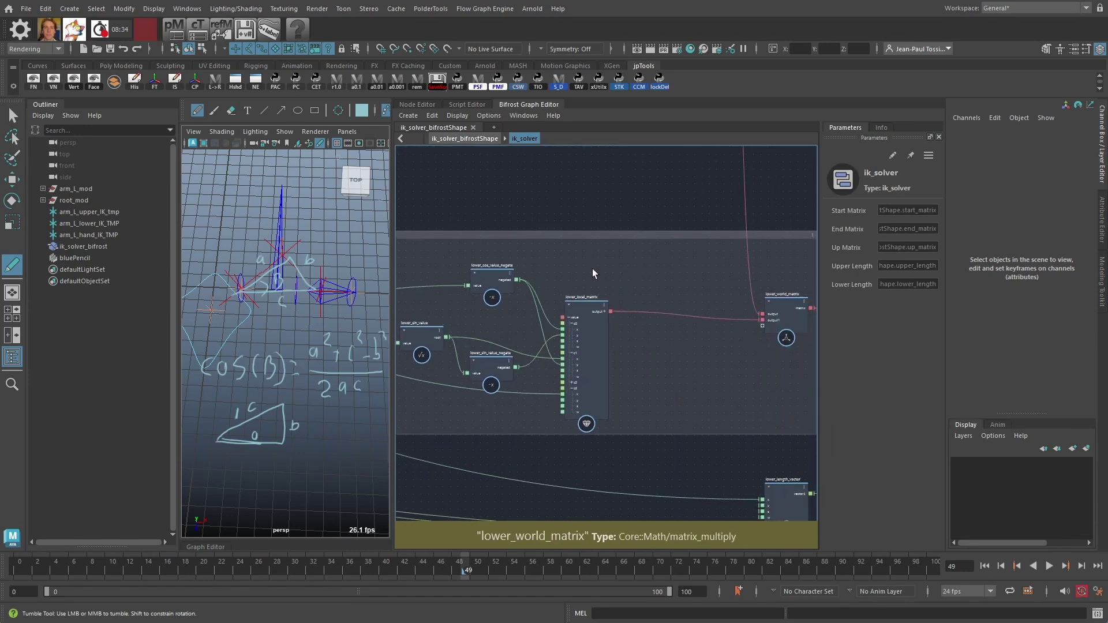
pyautogui.moveTo(726, 283); pyautogui.dragTo(640, 327, button='middle')
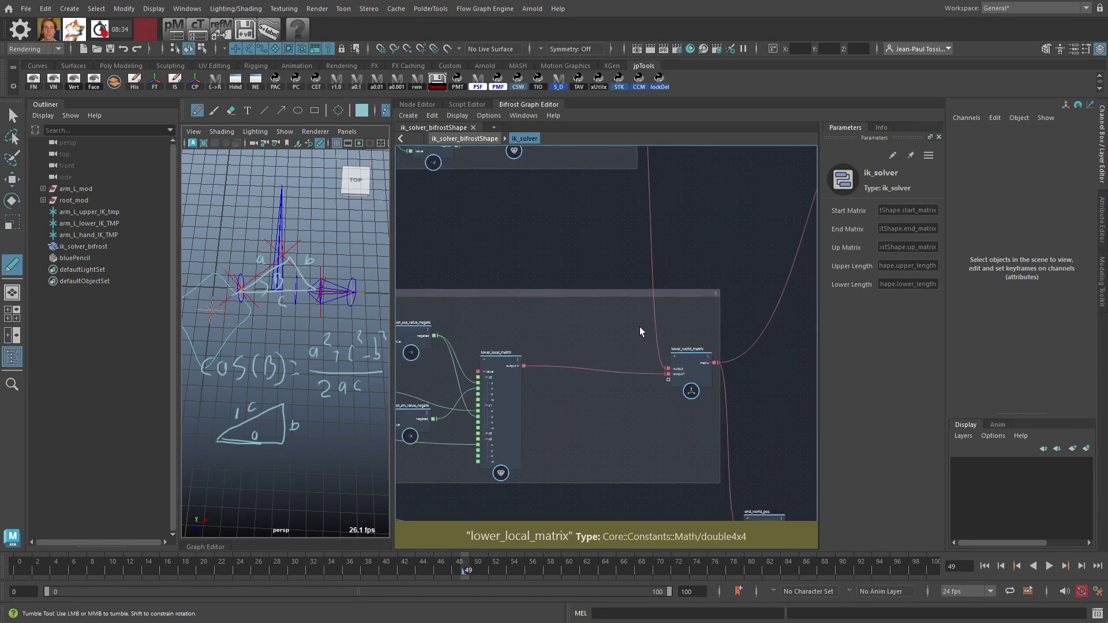
pyautogui.keyDown('alt'); pyautogui.moveTo(710, 220); pyautogui.dragTo(660, 289, button='middle'); pyautogui.keyUp('alt')
pyautogui.scroll(-2, 661, 289)
pyautogui.scroll(3, 609, 368)
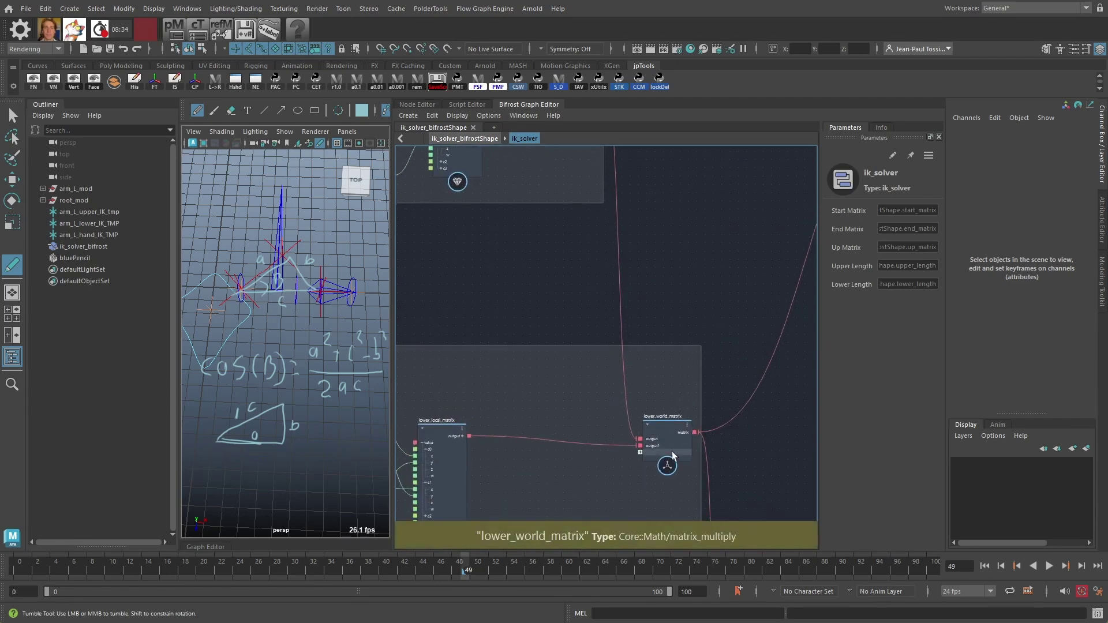
pyautogui.keyDown('alt'); pyautogui.moveTo(644, 162); pyautogui.dragTo(653, 322, button='middle'); pyautogui.keyUp('alt')
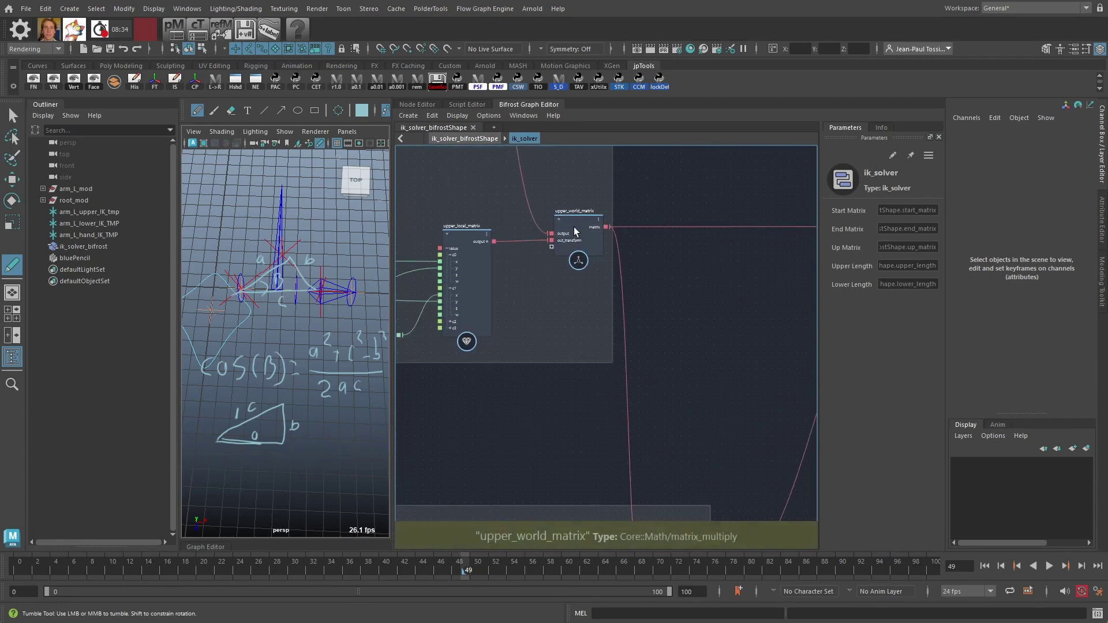
pyautogui.keyDown('alt'); pyautogui.moveTo(667, 436); pyautogui.dragTo(639, 210, button='middle'); pyautogui.keyUp('alt')
pyautogui.scroll(1, 639, 210)
pyautogui.moveTo(647, 382); pyautogui.dragTo(638, 376)
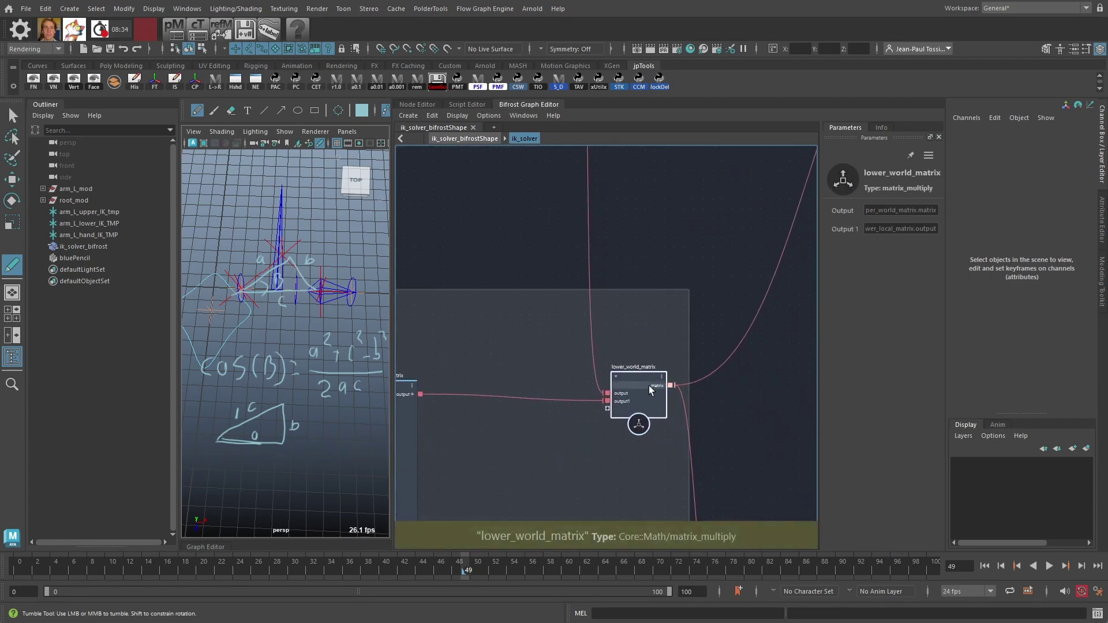
# - Follow the lower_world_matrix output to the lower_length_vector, end_world_pos and end_world_matrix nodes below the lower group
pyautogui.keyDown('alt'); pyautogui.moveTo(708, 381); pyautogui.dragTo(611, 332, button='right'); pyautogui.keyUp('alt')
pyautogui.keyDown('alt'); pyautogui.moveTo(750, 286); pyautogui.dragTo(775, 274, button='middle'); pyautogui.keyUp('alt')
pyautogui.scroll(-3, 753, 294)
pyautogui.keyDown('alt'); pyautogui.moveTo(709, 386); pyautogui.dragTo(671, 336, button='middle'); pyautogui.keyUp('alt')
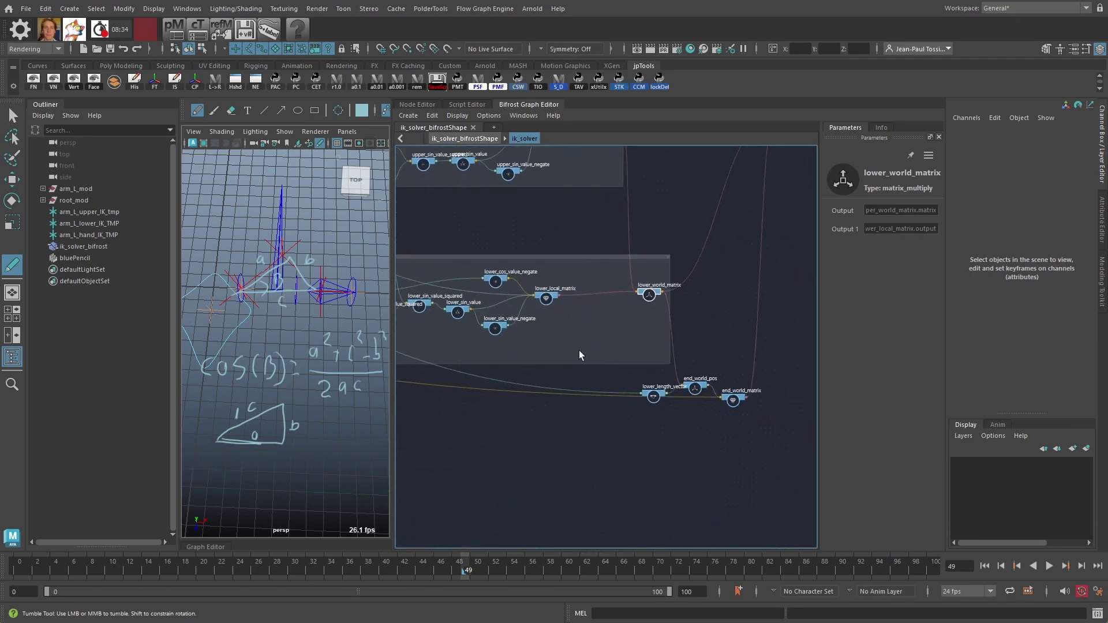
pyautogui.scroll(3, 717, 450)
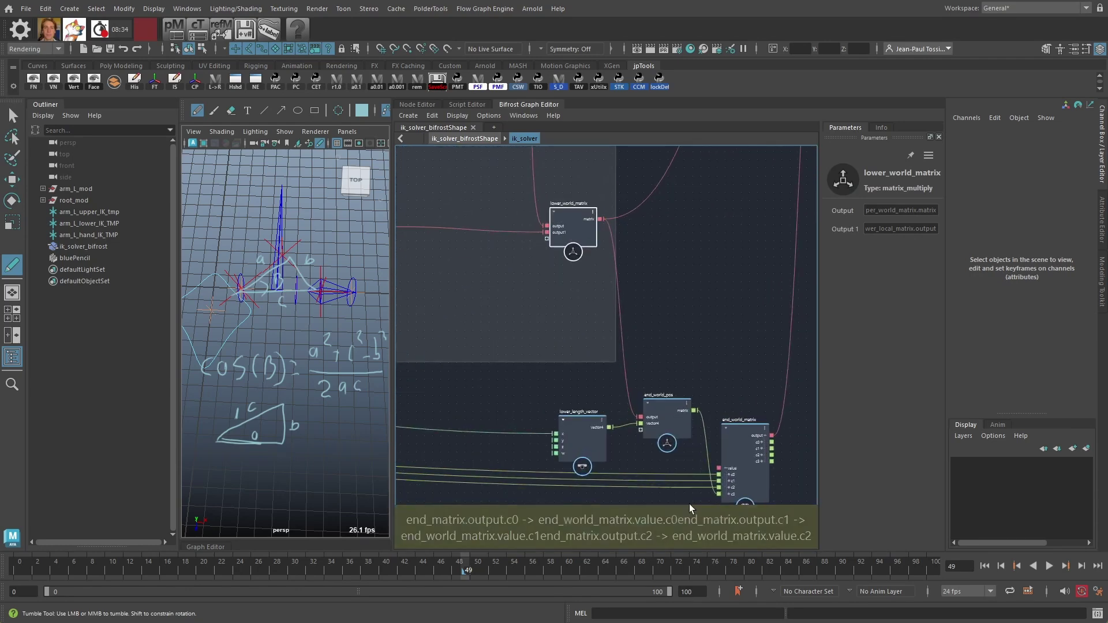
pyautogui.moveTo(689, 504); pyautogui.dragTo(654, 348, button='middle')
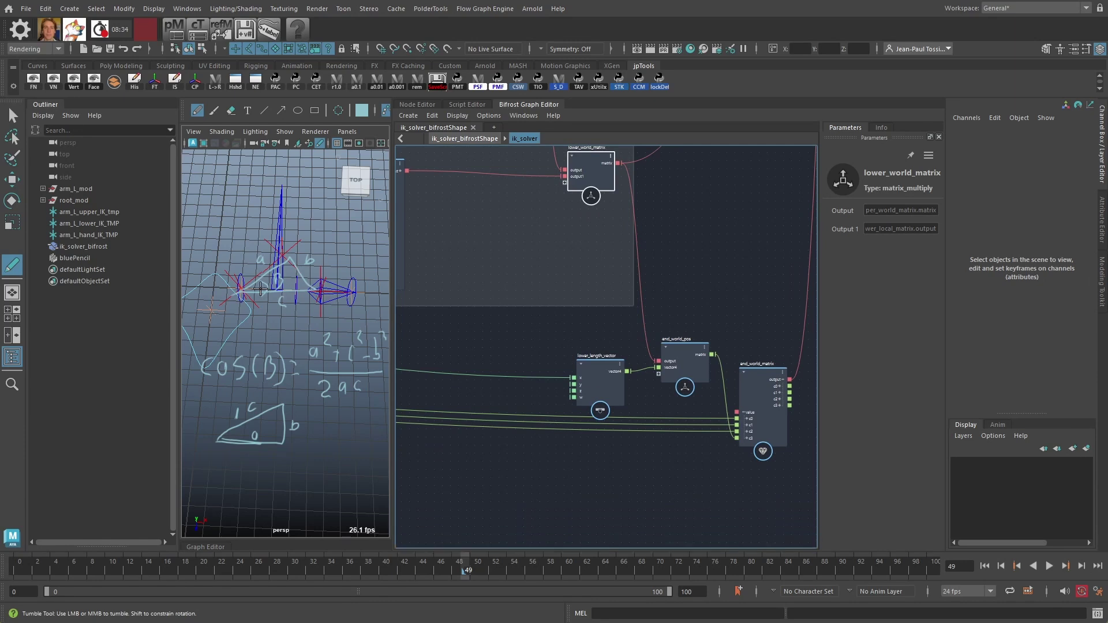
# - Review the lower_length_vector node and highlight the lower_length connection feeding its x input
pyautogui.click(583, 338)
pyautogui.moveTo(595, 363); pyautogui.dragTo(600, 355)
pyautogui.click(529, 386)
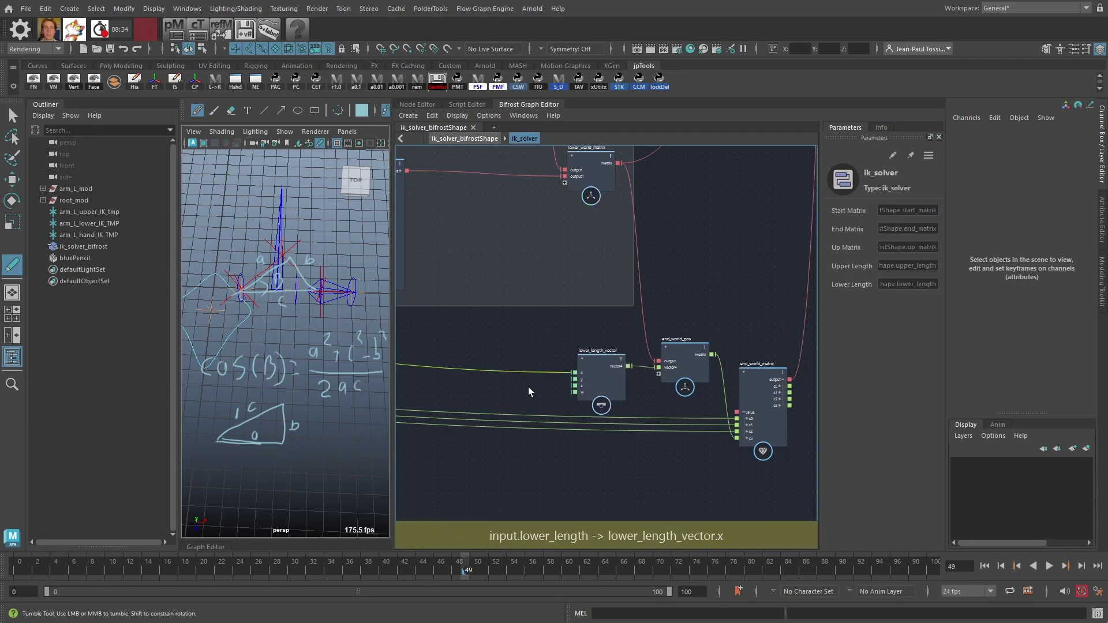
# - Trace the highlighted lower_length connection back across the graph to the solver's input node
pyautogui.keyDown('alt'); pyautogui.moveTo(543, 381); pyautogui.dragTo(751, 394, button='middle'); pyautogui.keyUp('alt')
pyautogui.scroll(-5, 749, 393)
pyautogui.keyDown('alt'); pyautogui.moveTo(520, 351); pyautogui.dragTo(570, 395, button='middle'); pyautogui.keyUp('alt')
pyautogui.scroll(2, 494, 346)
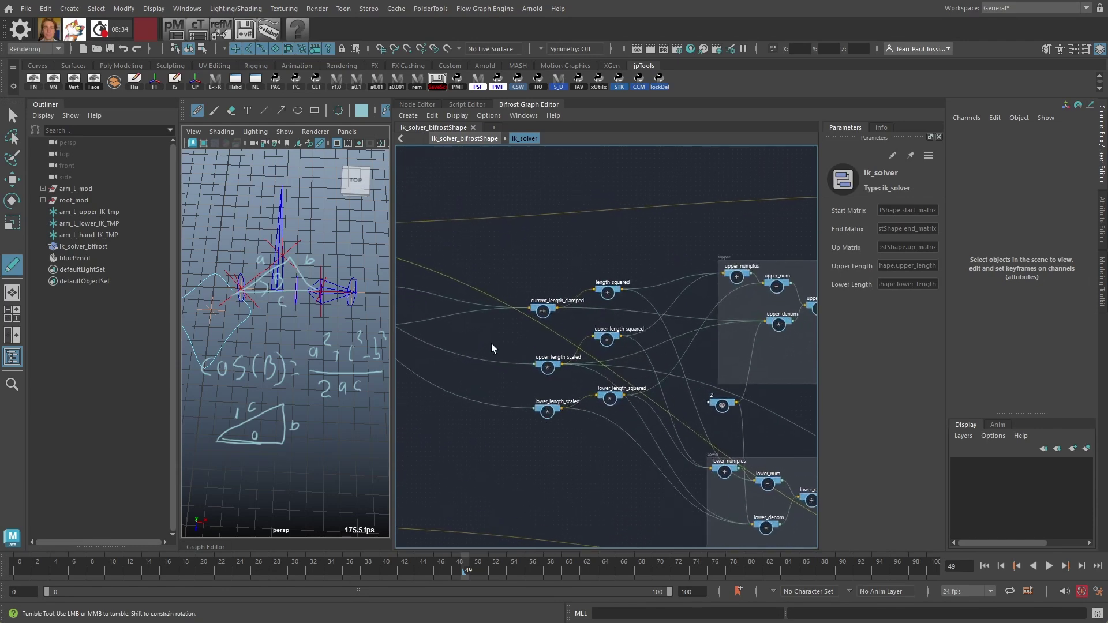
pyautogui.keyDown('alt'); pyautogui.moveTo(472, 338); pyautogui.dragTo(699, 478, button='middle'); pyautogui.keyUp('alt')
pyautogui.scroll(5, 619, 396)
pyautogui.keyDown('alt'); pyautogui.moveTo(412, 372); pyautogui.dragTo(697, 424, button='middle'); pyautogui.keyUp('alt')
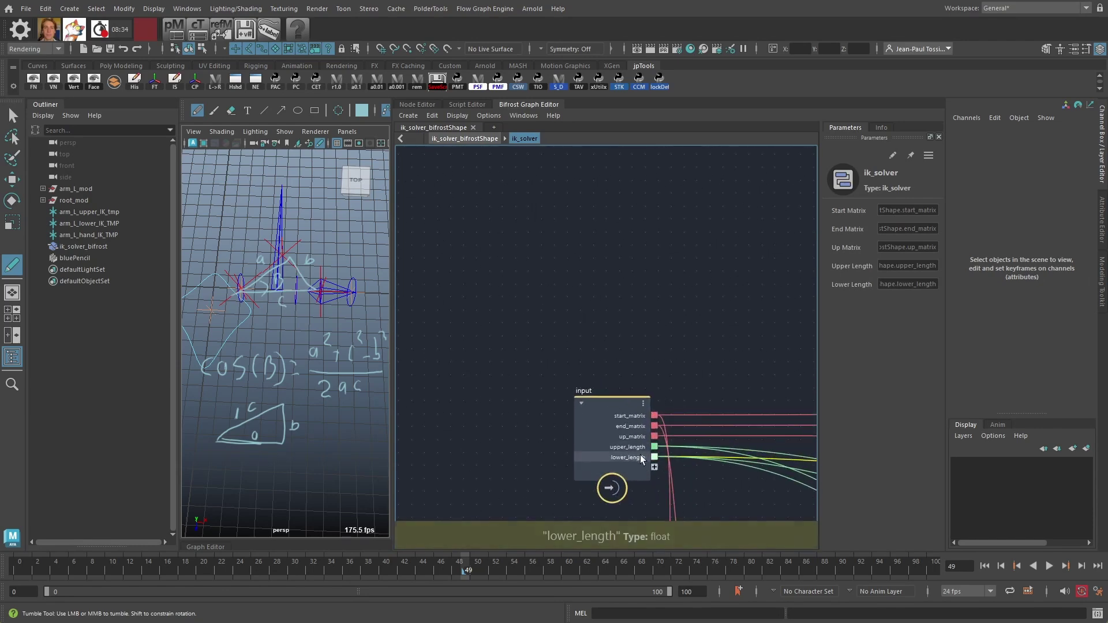
# - Follow the lower_length connection forward across the graph to the lower_length_vector node and select that node
pyautogui.keyDown('alt'); pyautogui.moveTo(769, 463); pyautogui.dragTo(575, 302, button='middle'); pyautogui.keyUp('alt')
pyautogui.keyDown('alt'); pyautogui.moveTo(576, 302); pyautogui.dragTo(517, 320, button='right'); pyautogui.keyUp('alt')
pyautogui.keyDown('alt'); pyautogui.moveTo(768, 450); pyautogui.dragTo(415, 277, button='middle'); pyautogui.keyUp('alt')
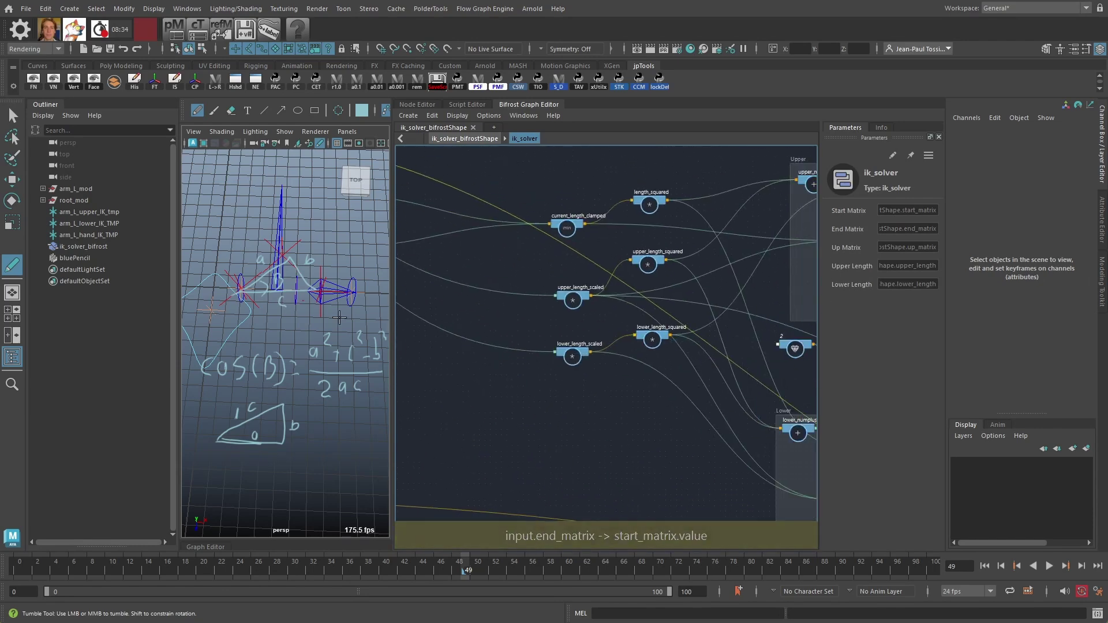
pyautogui.keyDown('alt'); pyautogui.moveTo(797, 514); pyautogui.dragTo(500, 350, button='middle'); pyautogui.keyUp('alt')
pyautogui.keyDown('alt'); pyautogui.moveTo(768, 439); pyautogui.dragTo(410, 386, button='middle'); pyautogui.keyUp('alt')
pyautogui.keyDown('alt'); pyautogui.moveTo(713, 442); pyautogui.dragTo(462, 479, button='middle'); pyautogui.keyUp('alt')
pyautogui.keyDown('alt'); pyautogui.moveTo(462, 479); pyautogui.dragTo(708, 434, button='right'); pyautogui.keyUp('alt')
pyautogui.moveTo(708, 434); pyautogui.dragTo(504, 317, button='middle')
pyautogui.scroll(1, 504, 317)
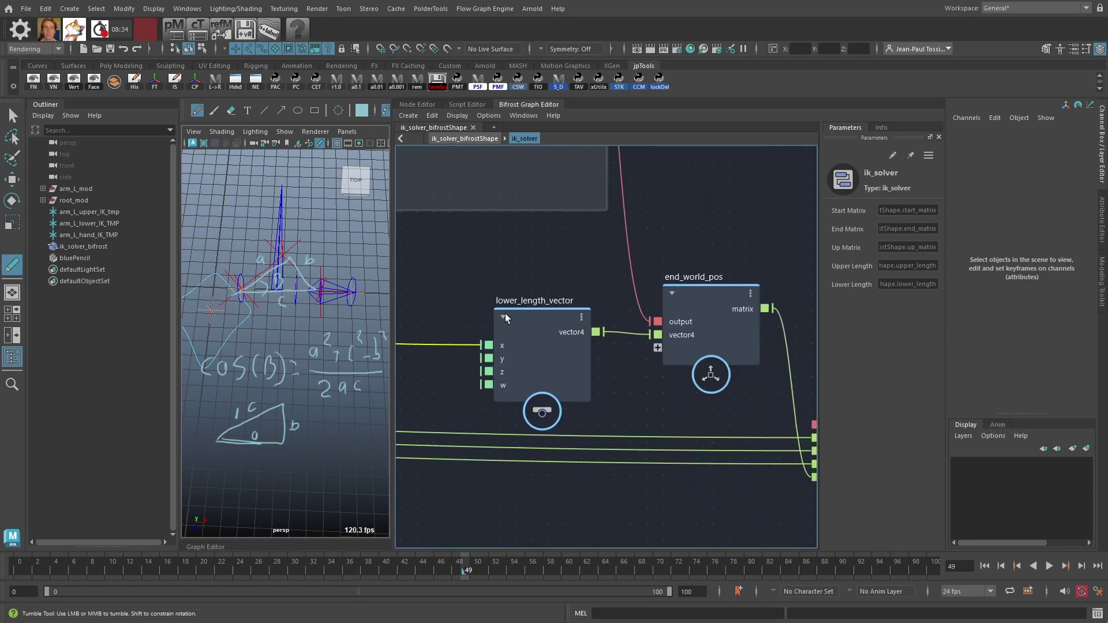
pyautogui.click(538, 319)
# - Inspect the end_world_pos multiply node's inputs and the lower_world_matrix node that feeds it
pyautogui.scroll(-3, 538, 319)
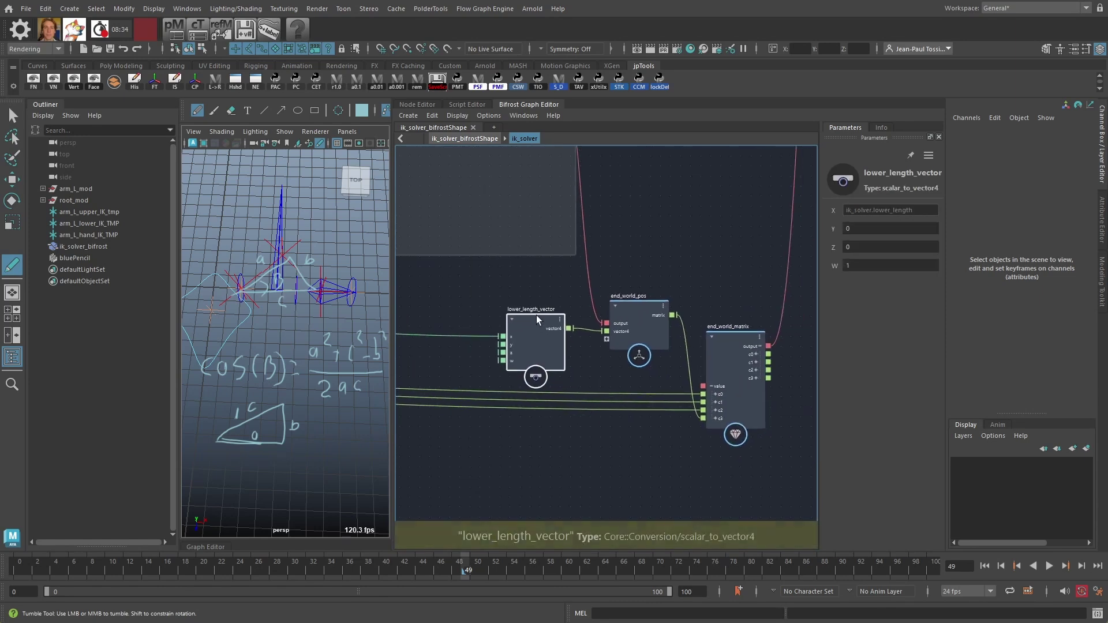
pyautogui.scroll(-3, 621, 216)
pyautogui.keyDown('alt'); pyautogui.moveTo(621, 216); pyautogui.dragTo(604, 301, button='middle'); pyautogui.keyUp('alt')
pyautogui.scroll(-1, 604, 300)
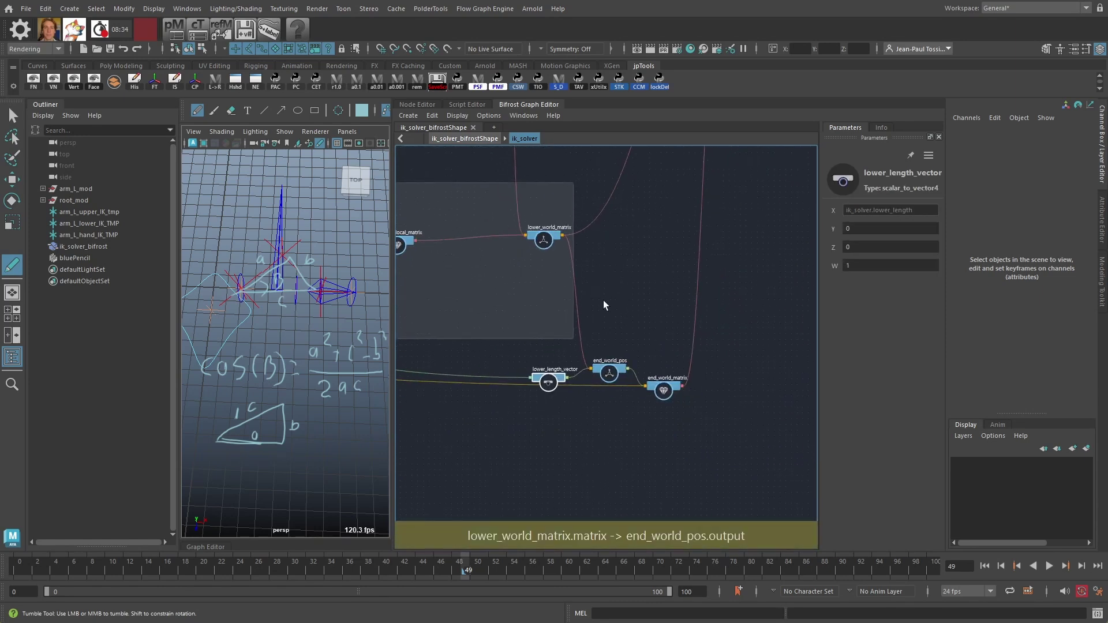
pyautogui.scroll(3, 604, 300)
pyautogui.click(615, 397)
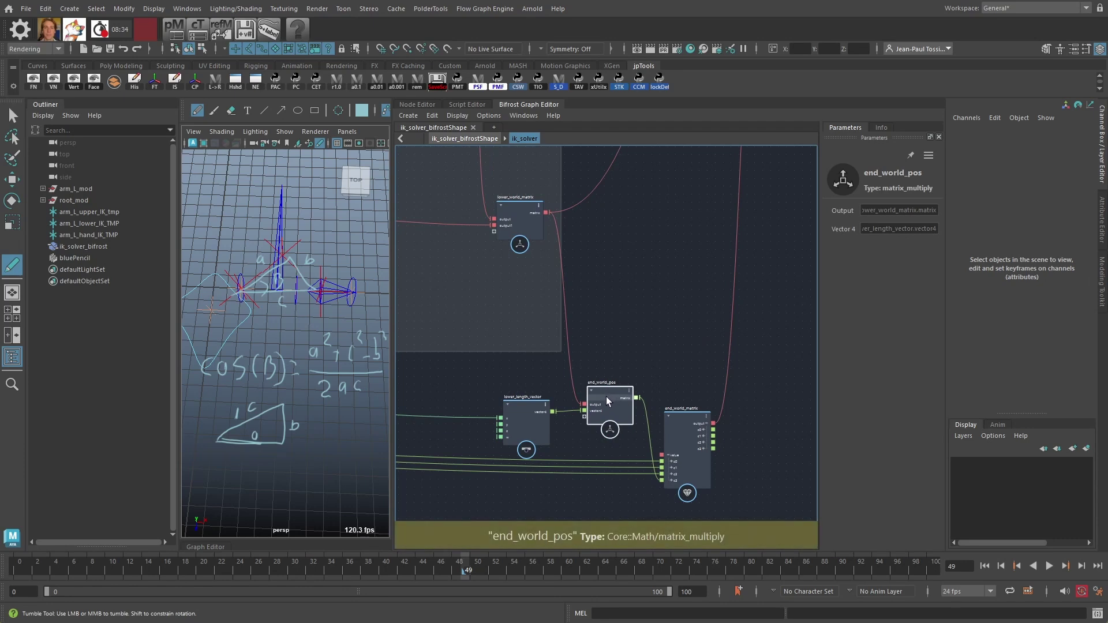
pyautogui.moveTo(607, 392); pyautogui.dragTo(608, 389)
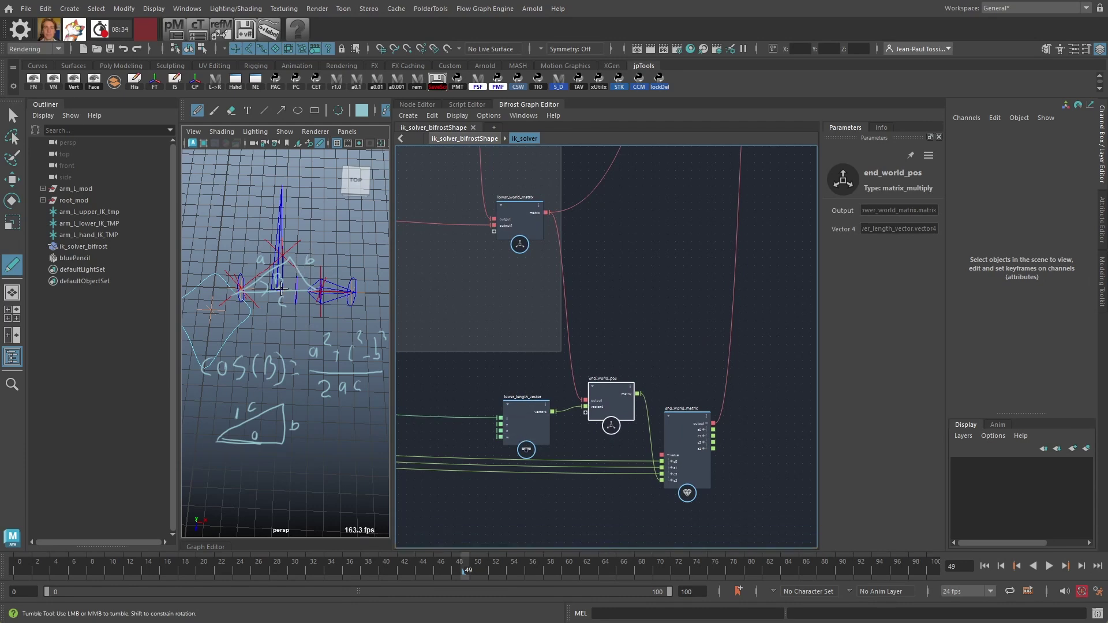
pyautogui.moveTo(521, 203); pyautogui.dragTo(525, 209)
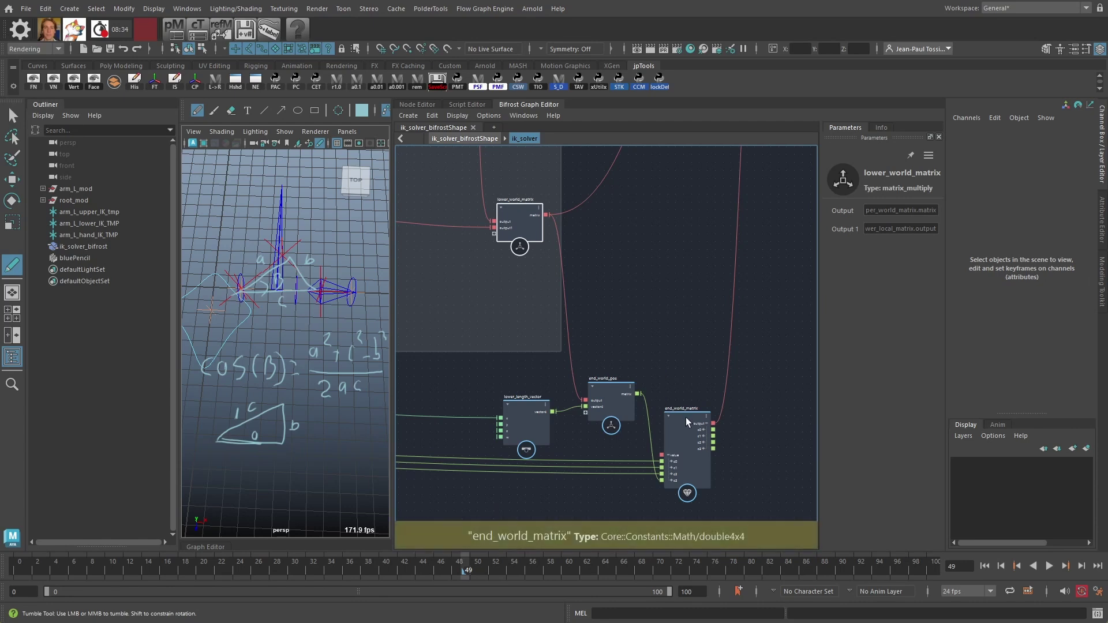
# - Select the end_world_matrix node and examine its value inputs, including the c3 row fed by end_world_pos
pyautogui.moveTo(686, 417); pyautogui.dragTo(688, 414)
pyautogui.scroll(2, 614, 397)
pyautogui.keyDown('alt'); pyautogui.moveTo(616, 400); pyautogui.dragTo(600, 358, button='middle'); pyautogui.keyUp('alt')
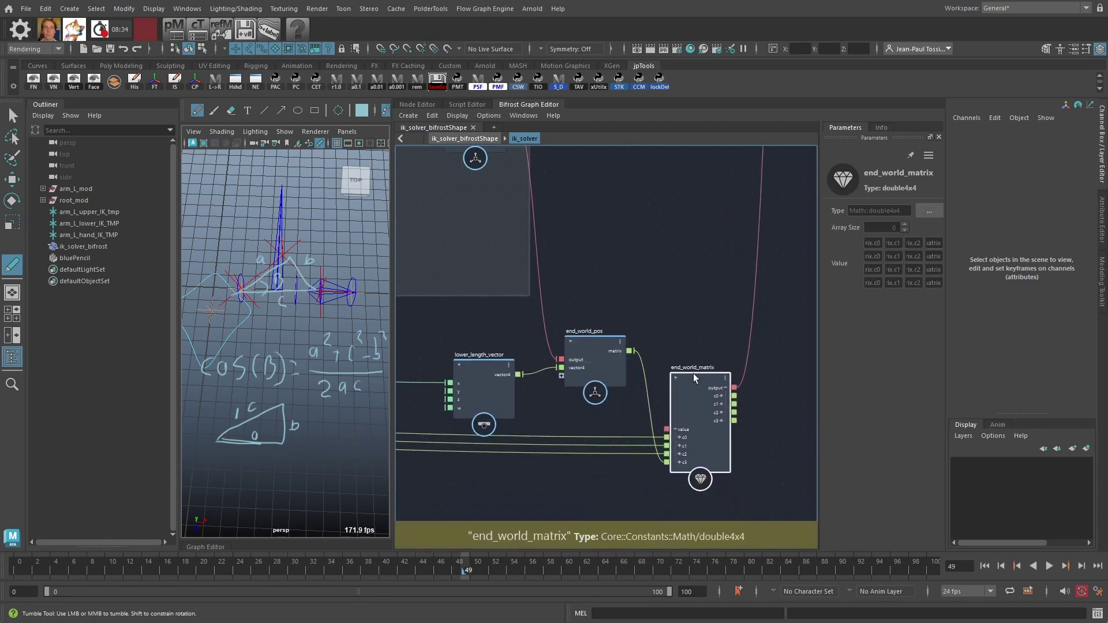
pyautogui.moveTo(694, 378); pyautogui.dragTo(698, 383)
pyautogui.keyDown('alt'); pyautogui.moveTo(698, 368); pyautogui.dragTo(690, 331, button='middle'); pyautogui.keyUp('alt')
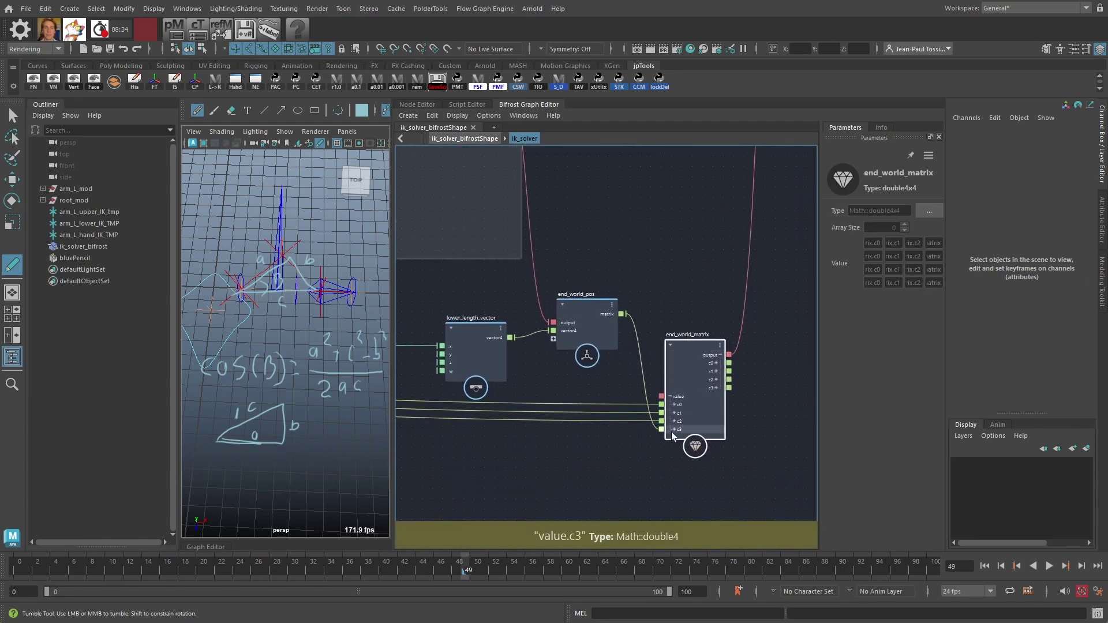
# - Highlight the c0, c1 and c2 connections into end_world_matrix and trace them back to the end_matrix node
pyautogui.moveTo(612, 397); pyautogui.dragTo(532, 440)
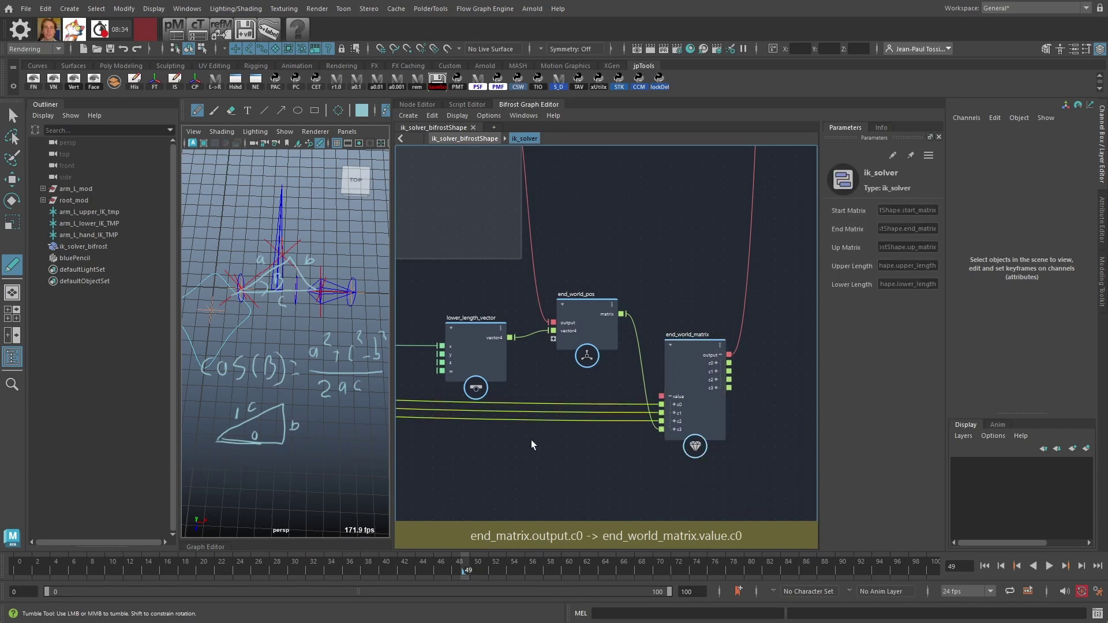
pyautogui.keyDown('alt'); pyautogui.moveTo(532, 440); pyautogui.dragTo(706, 452, button='middle'); pyautogui.keyUp('alt')
pyautogui.keyDown('alt'); pyautogui.moveTo(705, 452); pyautogui.dragTo(615, 439, button='right'); pyautogui.keyUp('alt')
pyautogui.keyDown('alt'); pyautogui.moveTo(520, 358); pyautogui.dragTo(700, 359, button='middle'); pyautogui.keyUp('alt')
pyautogui.scroll(3, 552, 383)
pyautogui.click(552, 383)
pyautogui.keyDown('alt'); pyautogui.moveTo(552, 383); pyautogui.dragTo(731, 385, button='middle'); pyautogui.keyUp('alt')
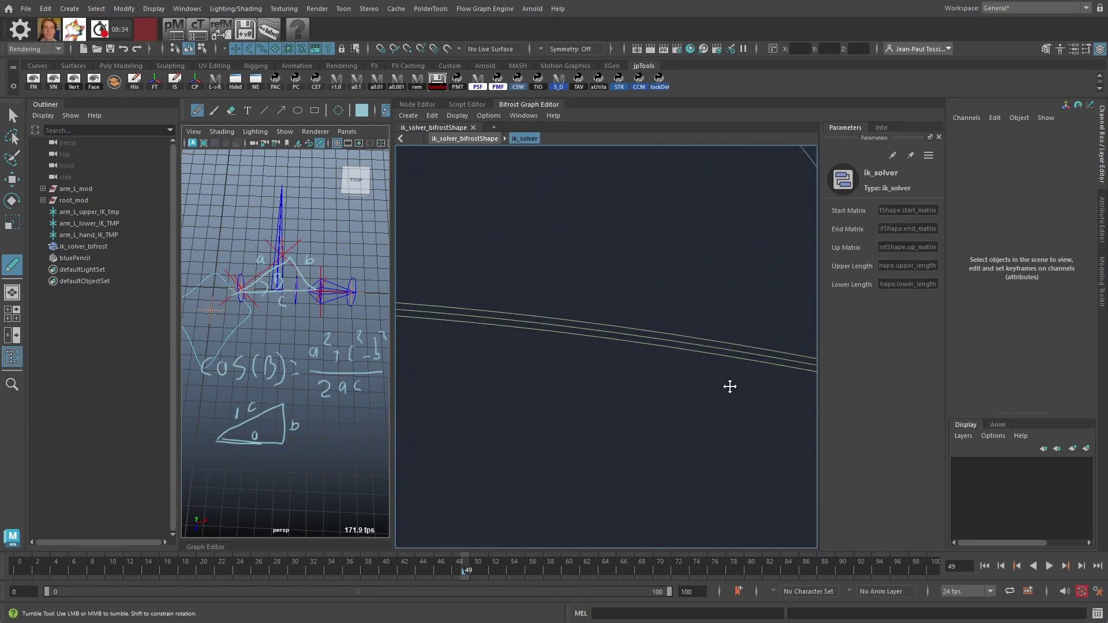
pyautogui.keyDown('alt'); pyautogui.moveTo(473, 340); pyautogui.dragTo(754, 332, button='middle'); pyautogui.keyUp('alt')
pyautogui.keyDown('alt'); pyautogui.moveTo(447, 268); pyautogui.dragTo(602, 279, button='middle'); pyautogui.keyUp('alt')
pyautogui.scroll(3, 601, 278)
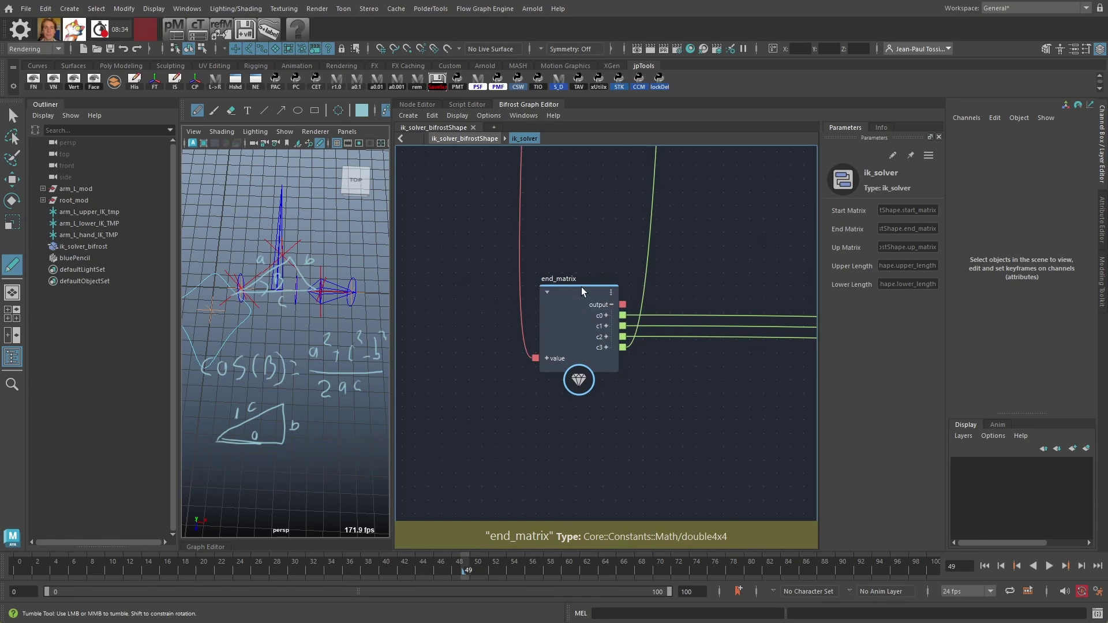
# - Follow the three row connections from end_matrix forward to end_world_matrix and select that node for inspection
pyautogui.scroll(-3, 788, 460)
pyautogui.keyDown('alt'); pyautogui.moveTo(788, 460); pyautogui.dragTo(410, 347, button='middle'); pyautogui.keyUp('alt')
pyautogui.keyDown('alt'); pyautogui.moveTo(723, 434); pyautogui.dragTo(717, 413, button='right'); pyautogui.keyUp('alt')
pyautogui.keyDown('alt'); pyautogui.moveTo(802, 445); pyautogui.dragTo(508, 439, button='middle'); pyautogui.keyUp('alt')
pyautogui.keyDown('alt'); pyautogui.moveTo(726, 407); pyautogui.dragTo(725, 433, button='right'); pyautogui.keyUp('alt')
pyautogui.keyDown('alt'); pyautogui.moveTo(797, 412); pyautogui.dragTo(708, 436, button='middle'); pyautogui.keyUp('alt')
pyautogui.keyDown('alt'); pyautogui.moveTo(708, 436); pyautogui.dragTo(708, 461, button='right'); pyautogui.keyUp('alt')
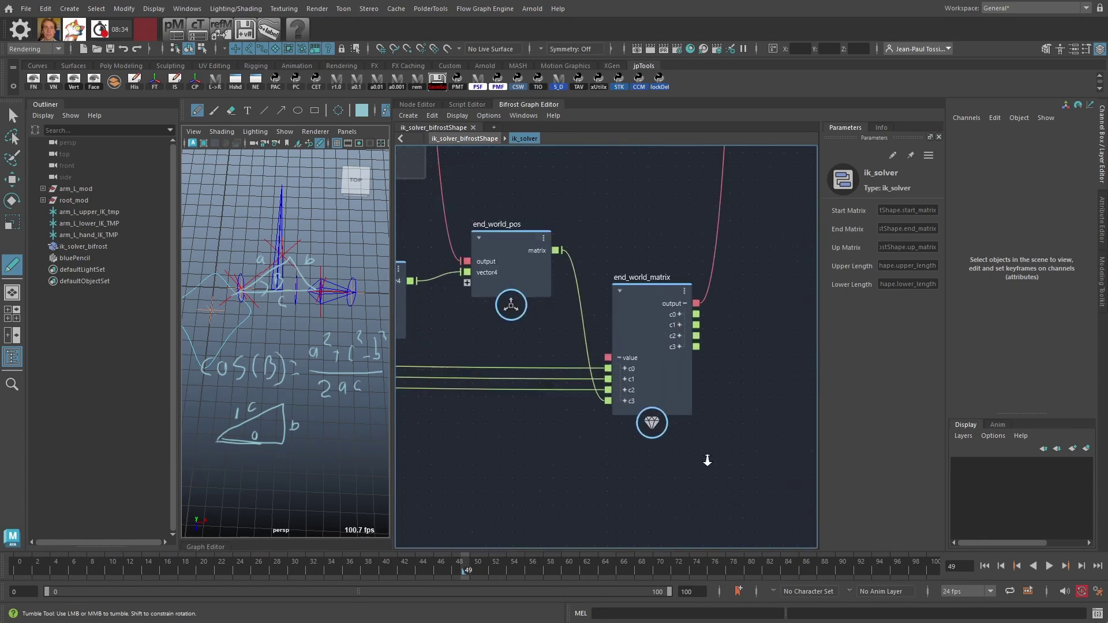
pyautogui.click(650, 278)
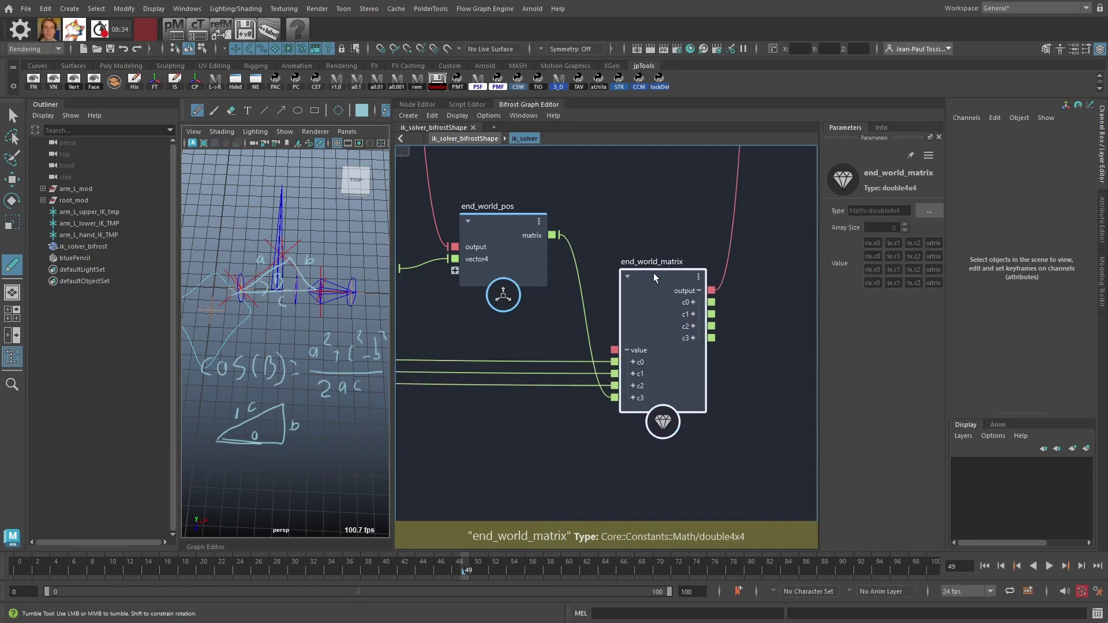
pyautogui.moveTo(664, 279); pyautogui.dragTo(670, 280)
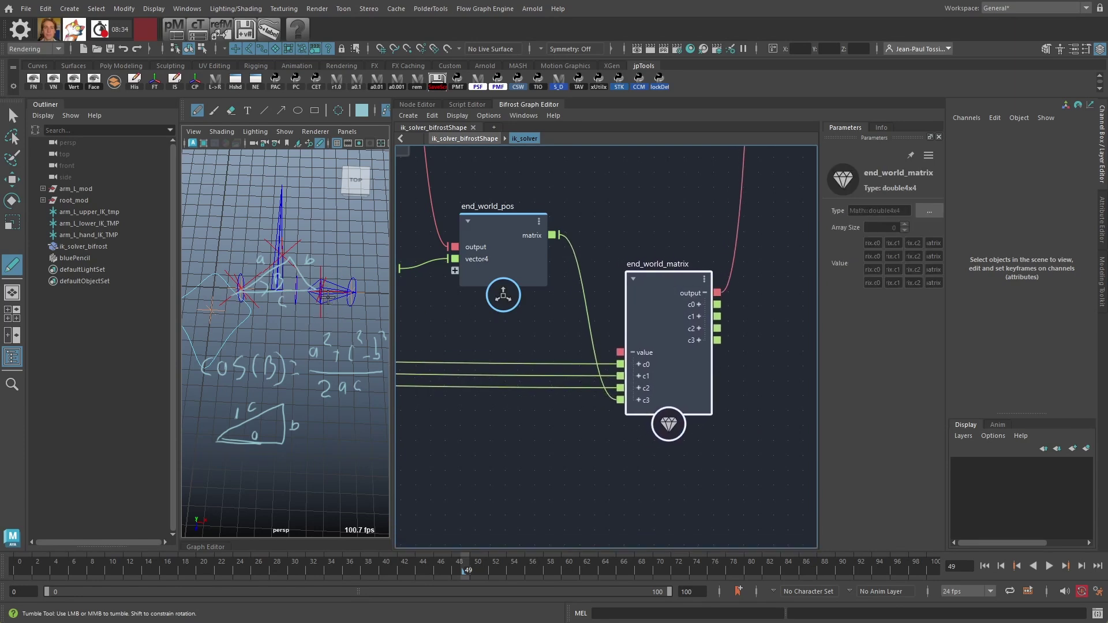
# - Activate the Move tool and scrub the animation to frame 2 to examine the arm pose in the viewport
pyautogui.press('w')
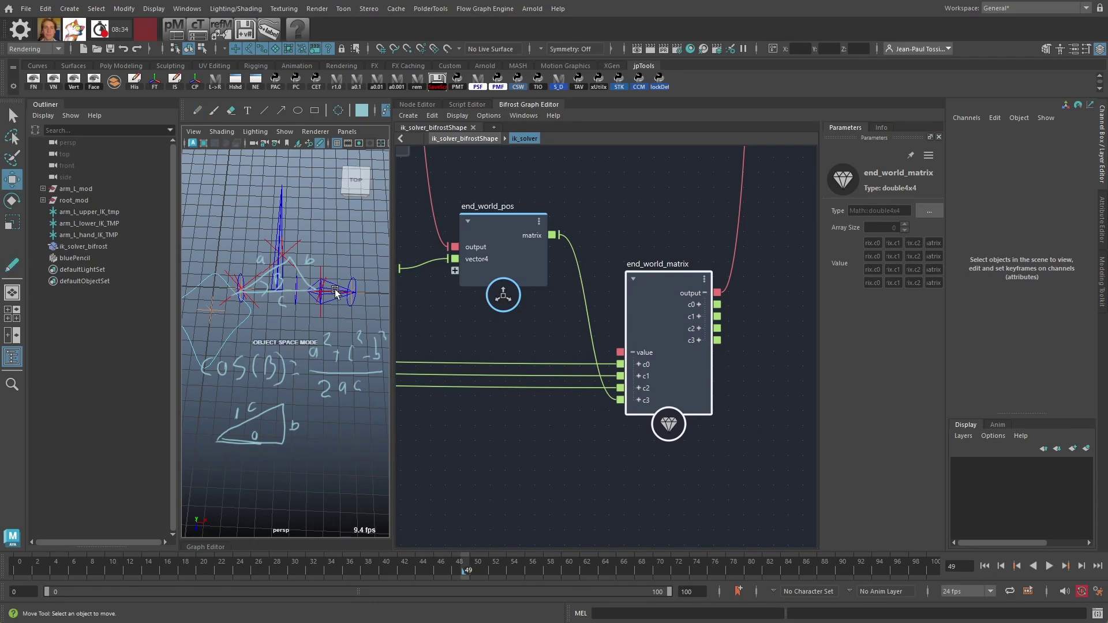
pyautogui.moveTo(449, 568); pyautogui.dragTo(38, 569)
pyautogui.keyDown('alt'); pyautogui.moveTo(355, 314); pyautogui.dragTo(310, 320); pyautogui.keyUp('alt')
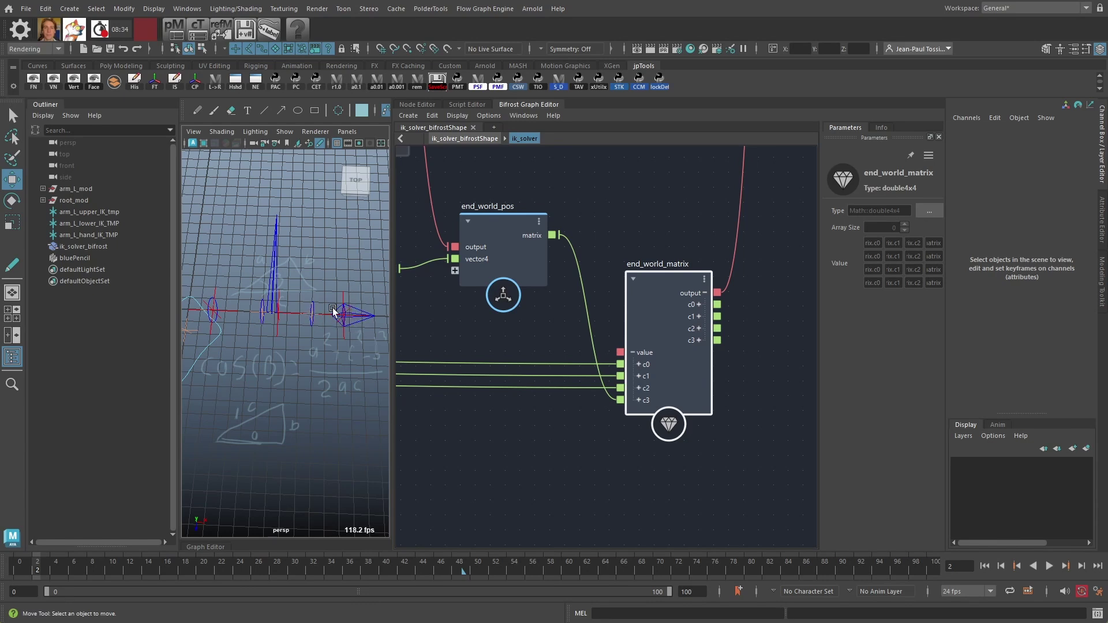
# - Highlight the c0 to c2 connections and review how they combine with end_world_pos in end_world_matrix
pyautogui.click(532, 411)
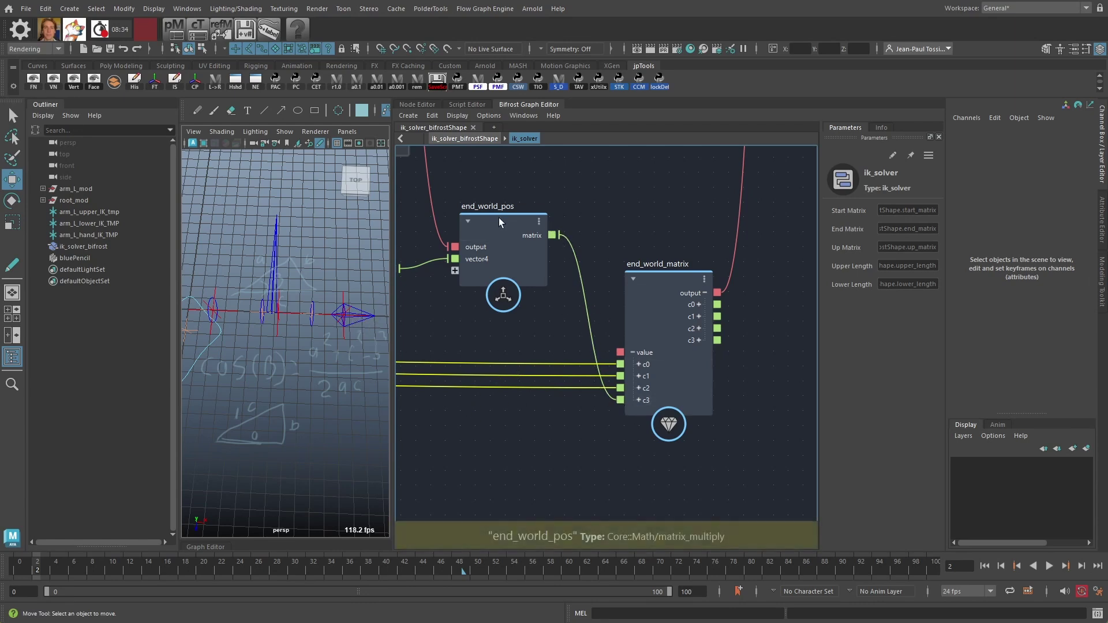
pyautogui.moveTo(496, 224); pyautogui.dragTo(499, 228)
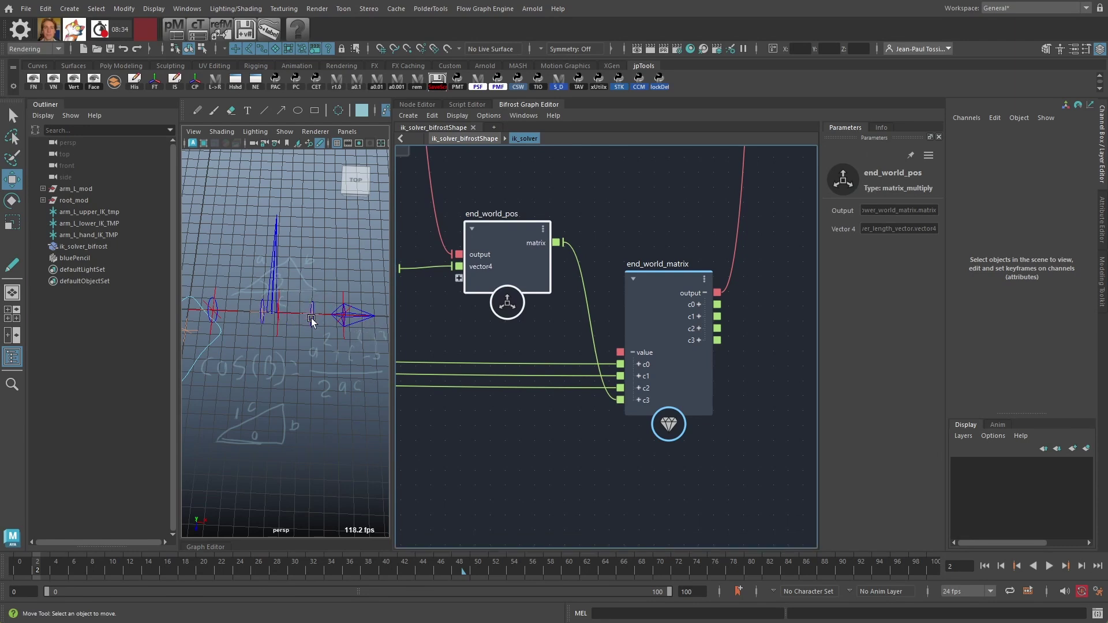
pyautogui.click(673, 279)
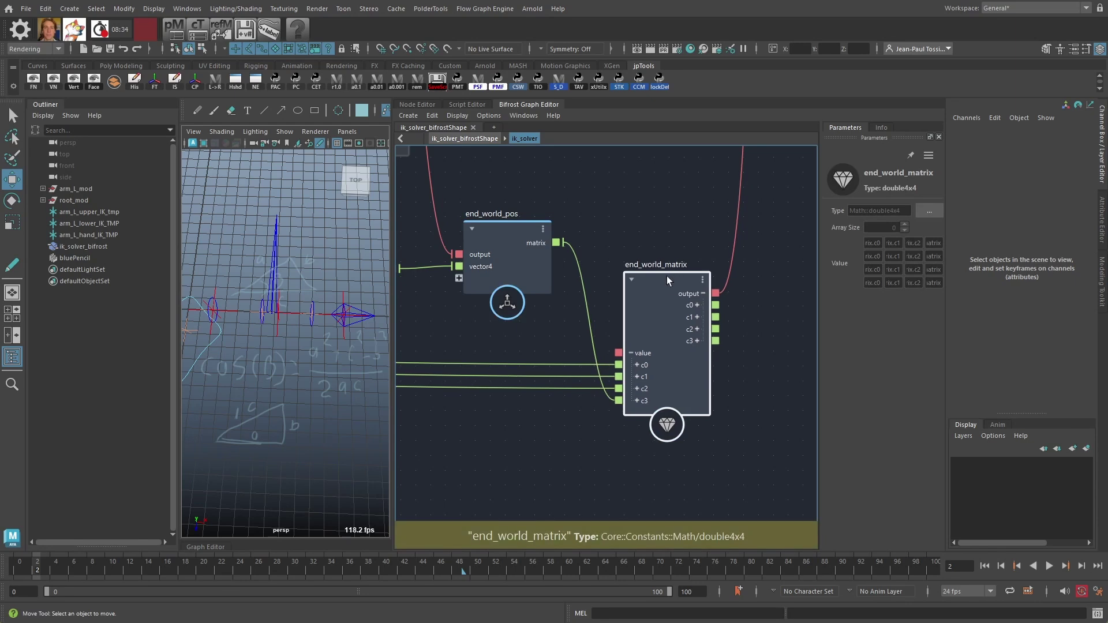
# - Trace the end_world_matrix output up to the hand_world_matrix port of the solver's output node
pyautogui.keyDown('alt'); pyautogui.moveTo(692, 251); pyautogui.dragTo(598, 231, button='right'); pyautogui.keyUp('alt')
pyautogui.keyDown('alt'); pyautogui.moveTo(803, 176); pyautogui.dragTo(705, 320, button='middle'); pyautogui.keyUp('alt')
pyautogui.keyDown('alt'); pyautogui.moveTo(701, 204); pyautogui.dragTo(646, 199, button='right'); pyautogui.keyUp('alt')
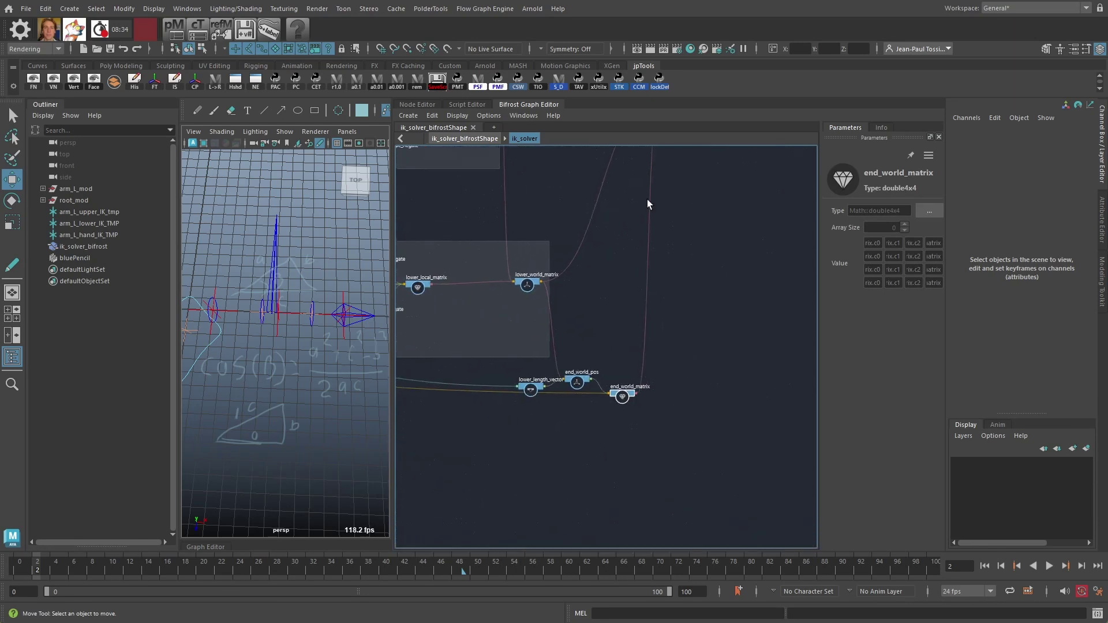
pyautogui.keyDown('alt'); pyautogui.moveTo(656, 151); pyautogui.dragTo(601, 386, button='middle'); pyautogui.keyUp('alt')
pyautogui.keyDown('alt'); pyautogui.moveTo(601, 385); pyautogui.dragTo(736, 387, button='right'); pyautogui.keyUp('alt')
pyautogui.keyDown('alt'); pyautogui.moveTo(590, 266); pyautogui.dragTo(666, 261, button='middle'); pyautogui.keyUp('alt')
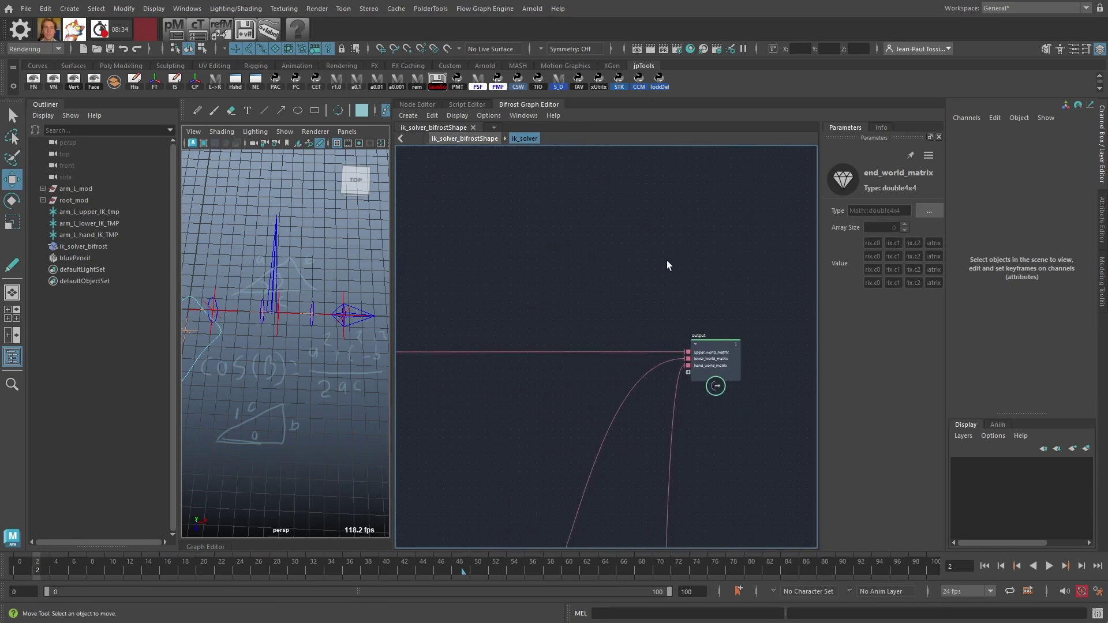
pyautogui.click(681, 258)
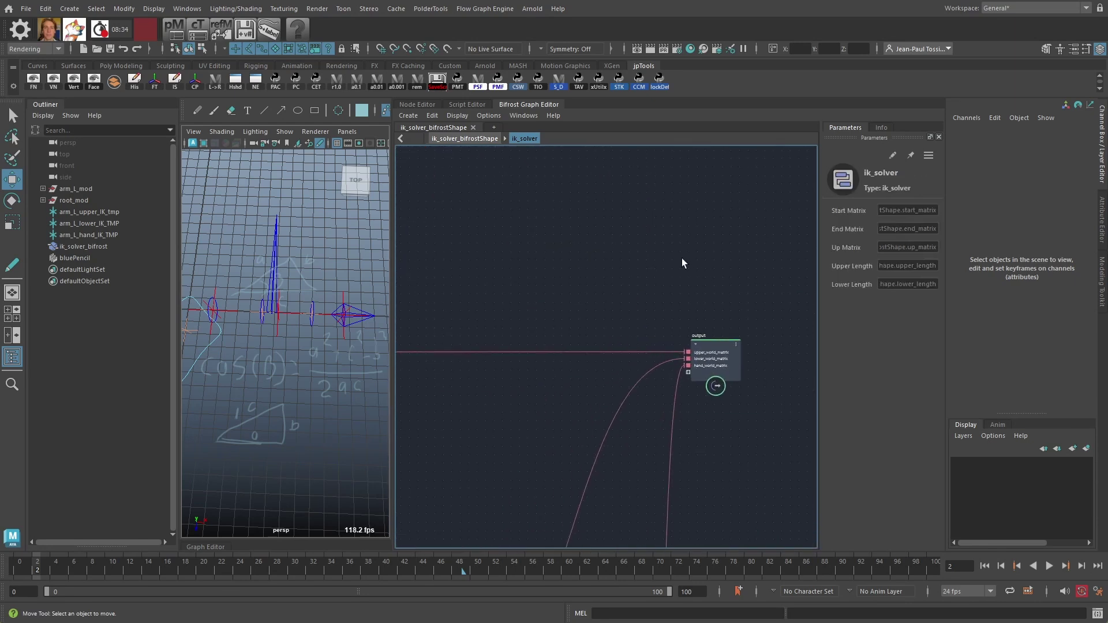
# - Go up to the ik_solver_bifrostShape graph, re-enter the ik_solver compound for an overview, and return to the parent graph
pyautogui.click(465, 140)
pyautogui.keyDown('alt'); pyautogui.moveTo(716, 382); pyautogui.dragTo(693, 375, button='right'); pyautogui.keyUp('alt')
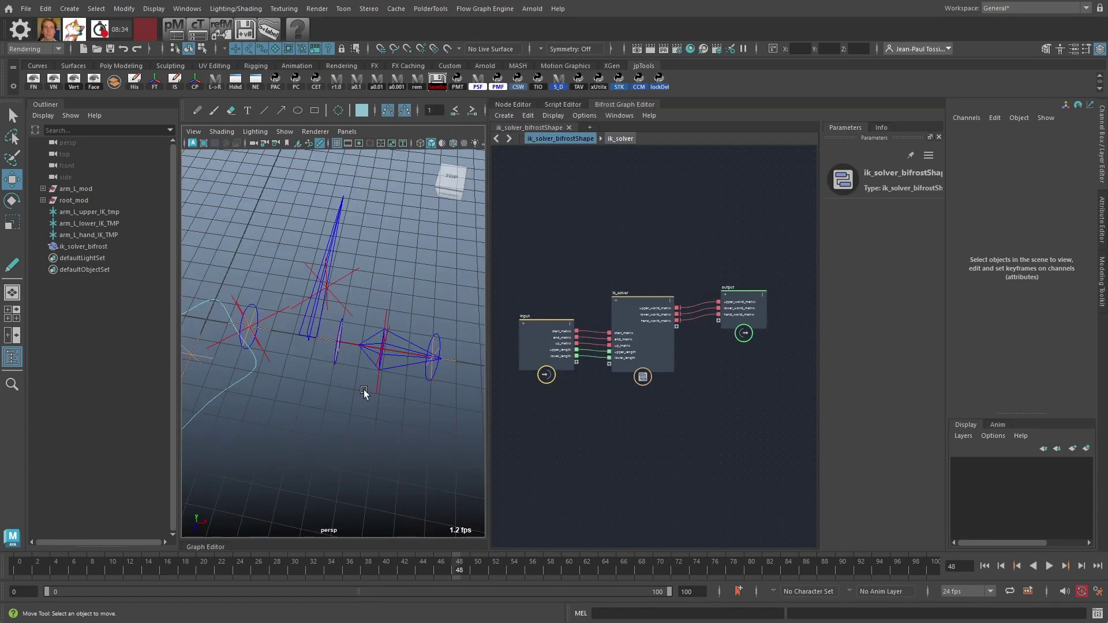
pyautogui.doubleClick(635, 301)
pyautogui.scroll(-5, 639, 376)
pyautogui.moveTo(637, 385); pyautogui.dragTo(674, 337, button='middle')
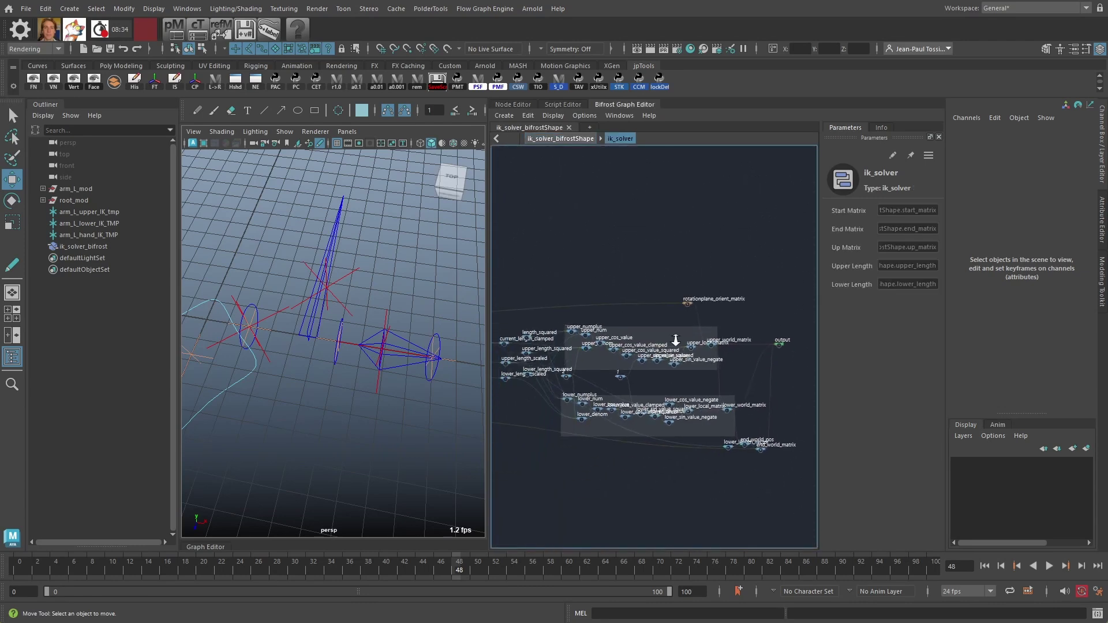
pyautogui.scroll(-1, 677, 338)
pyautogui.press('u')
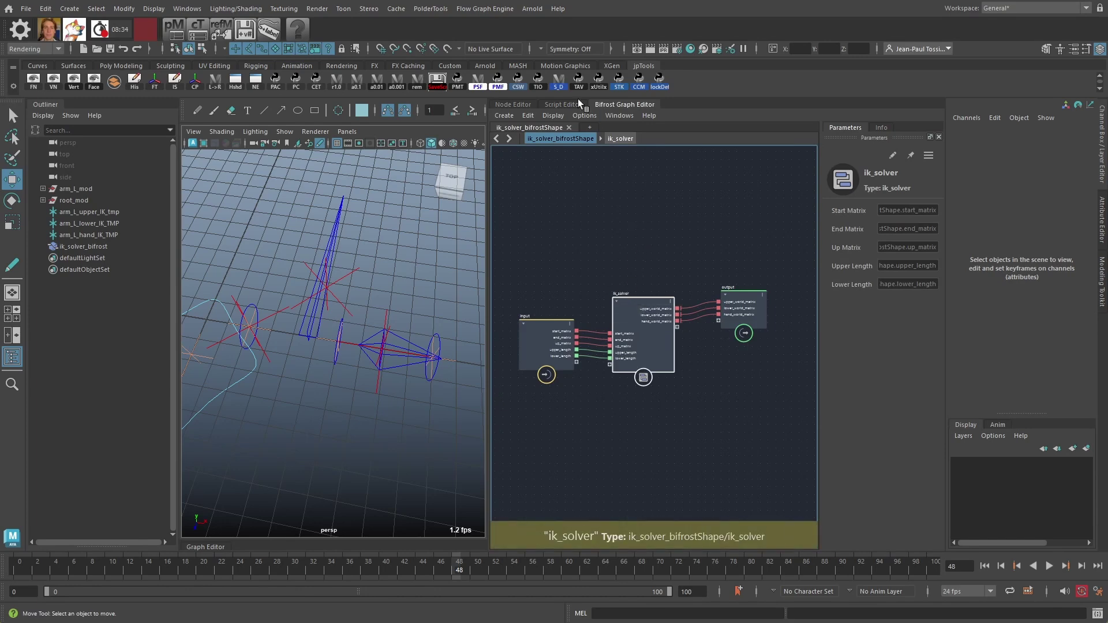
# - Switch to the Node Editor and examine the ik_solver_bifrostShape node's connections to the arm controls and temporary IK locators
pyautogui.click(500, 105)
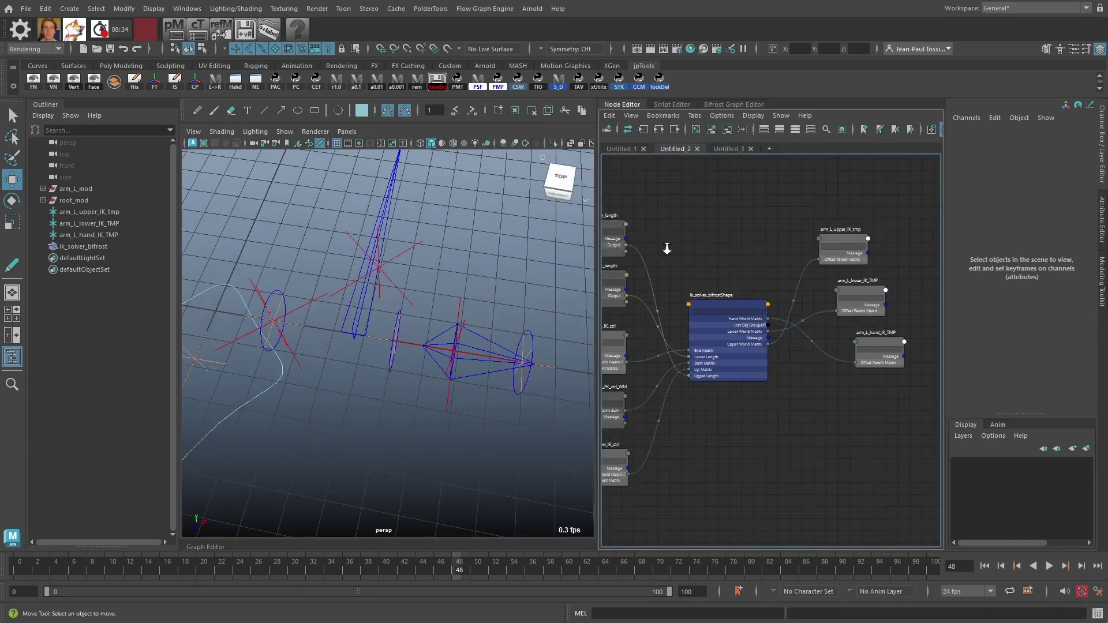
pyautogui.scroll(2, 768, 222)
pyautogui.click(775, 287)
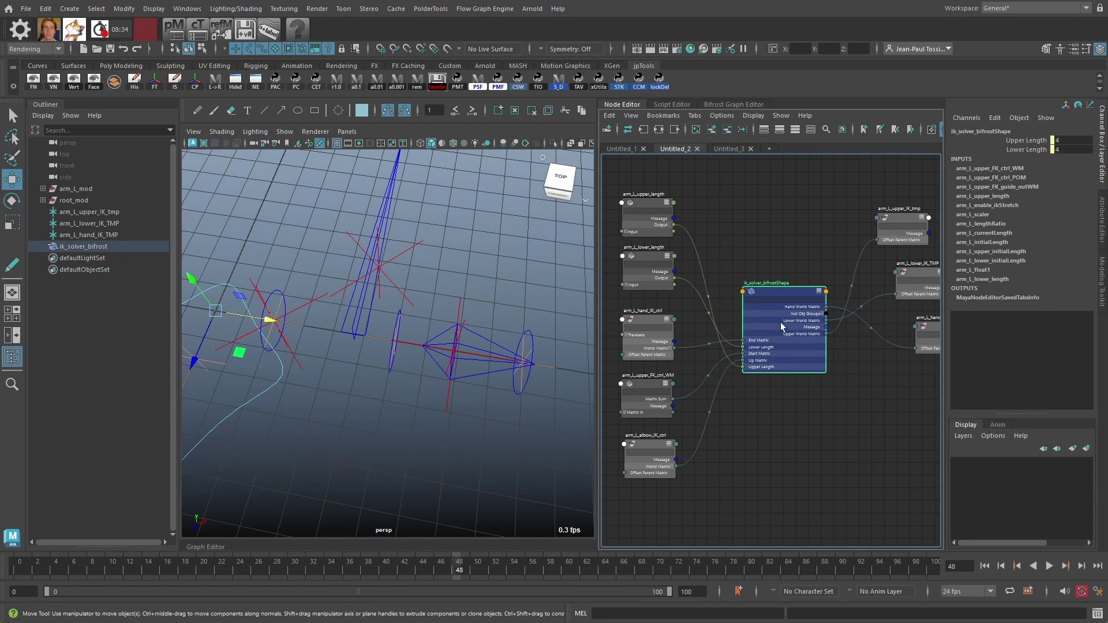
pyautogui.click(767, 225)
pyautogui.moveTo(780, 294); pyautogui.dragTo(780, 296)
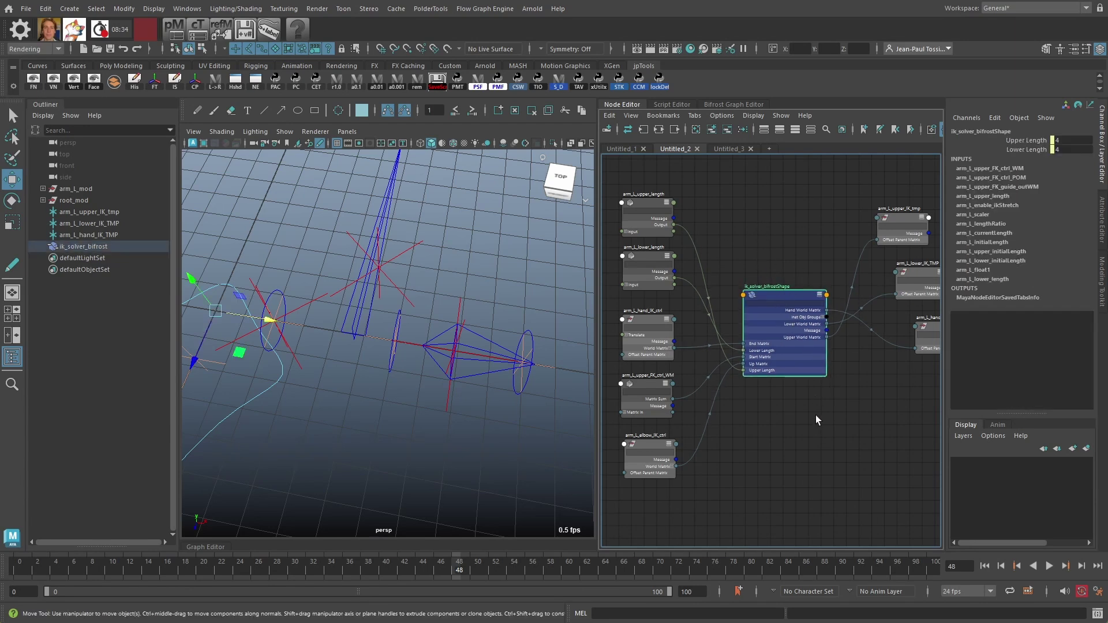
pyautogui.click(775, 264)
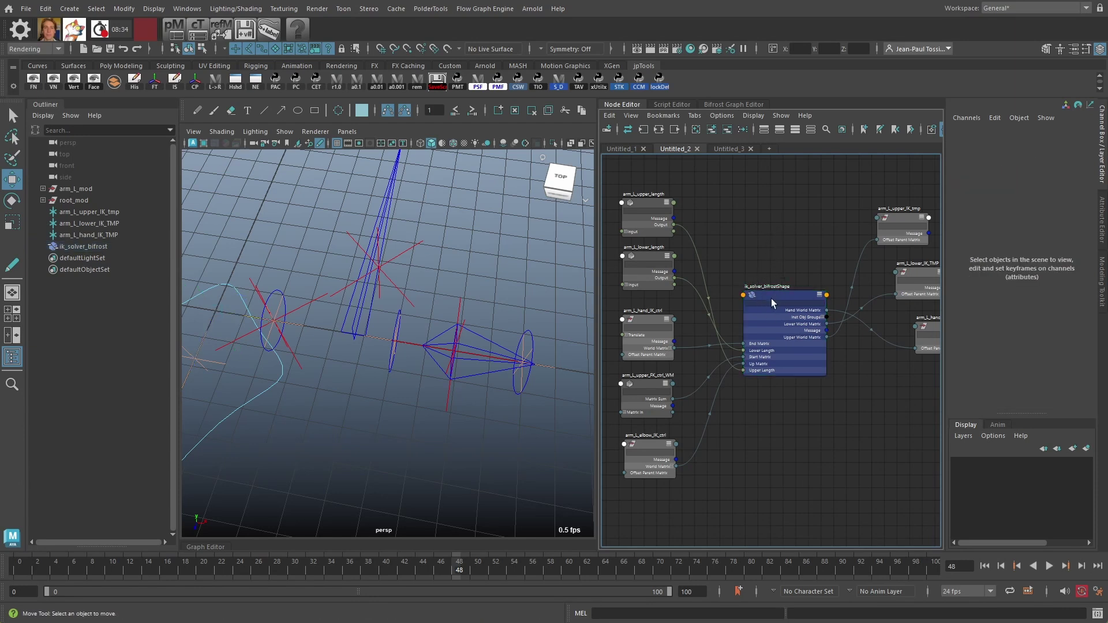
pyautogui.moveTo(771, 299)
pyautogui.mouseDown()
pyautogui.moveTo(768, 291)
pyautogui.moveTo(781, 296)
pyautogui.mouseUp()
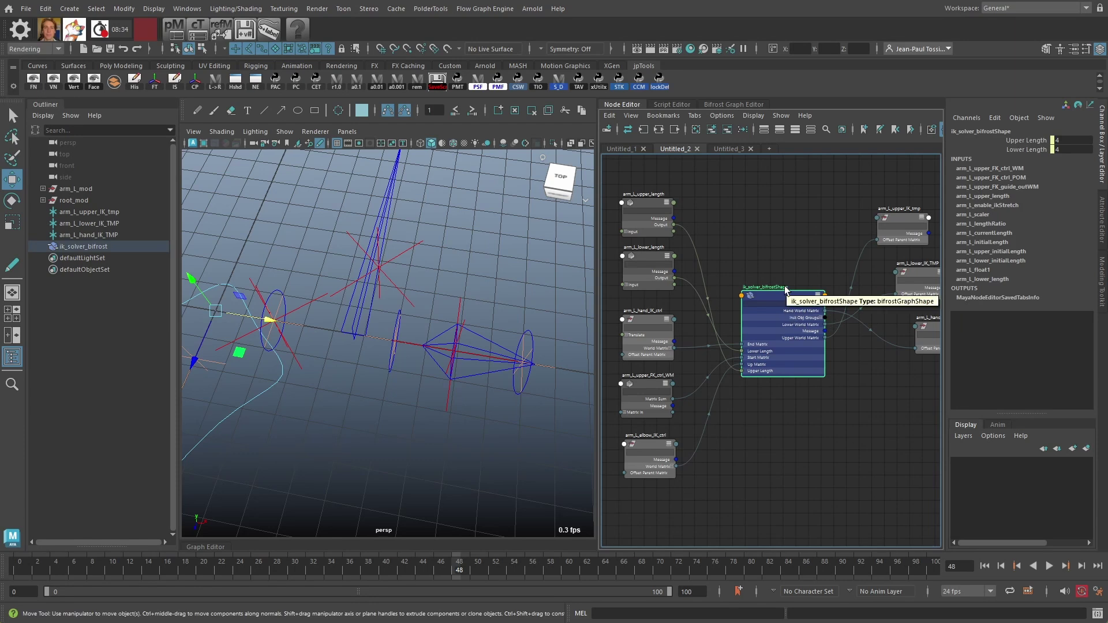
pyautogui.click(695, 170)
pyautogui.moveTo(787, 296); pyautogui.dragTo(773, 300)
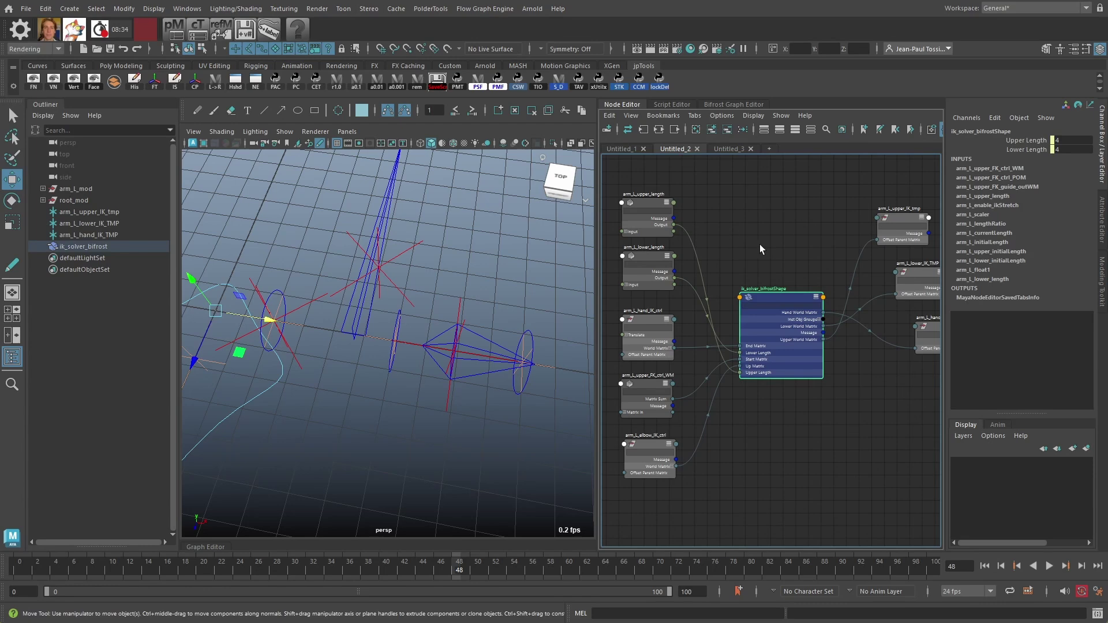
pyautogui.moveTo(771, 296); pyautogui.dragTo(777, 293)
pyautogui.click(784, 280)
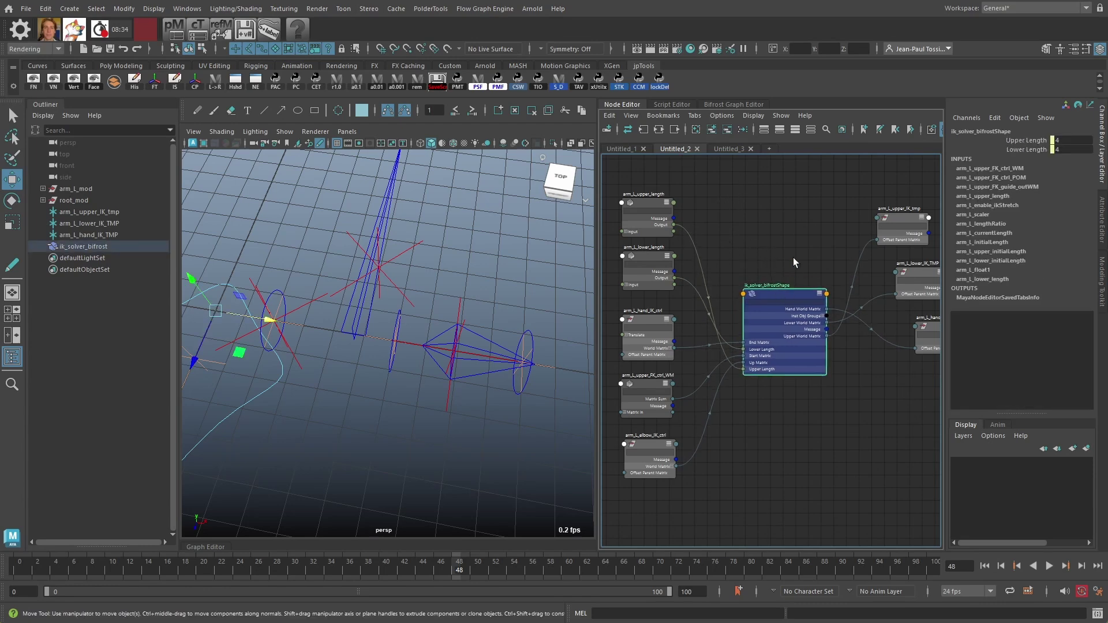
# - Open the Script Editor and highlight the whole getAverageEvaluationTime function definition
pyautogui.click(673, 104)
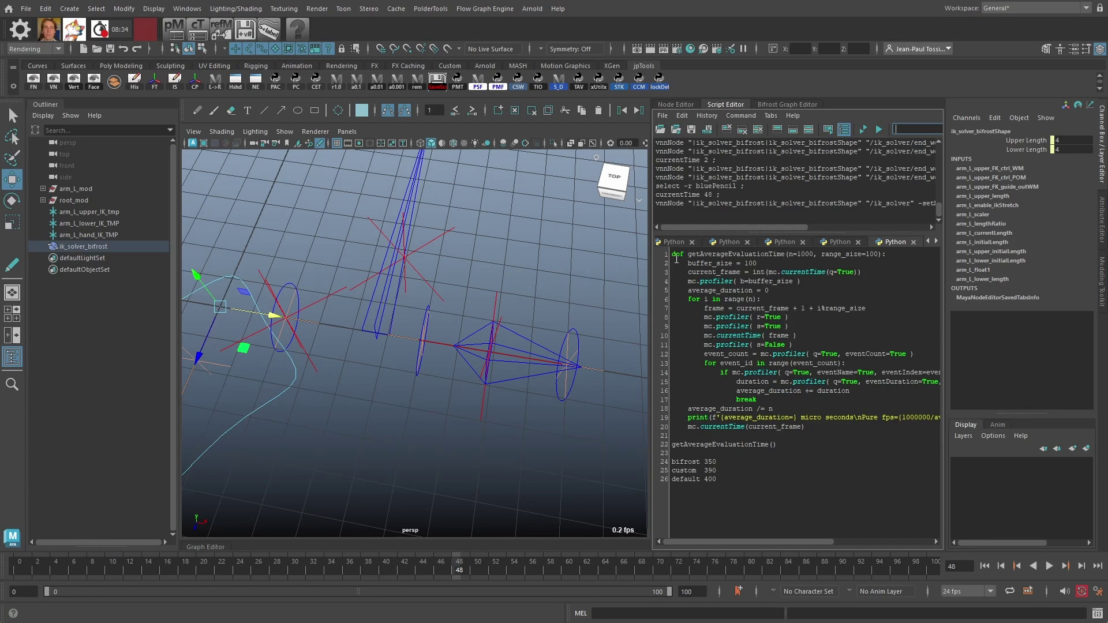
pyautogui.moveTo(672, 254); pyautogui.dragTo(805, 427)
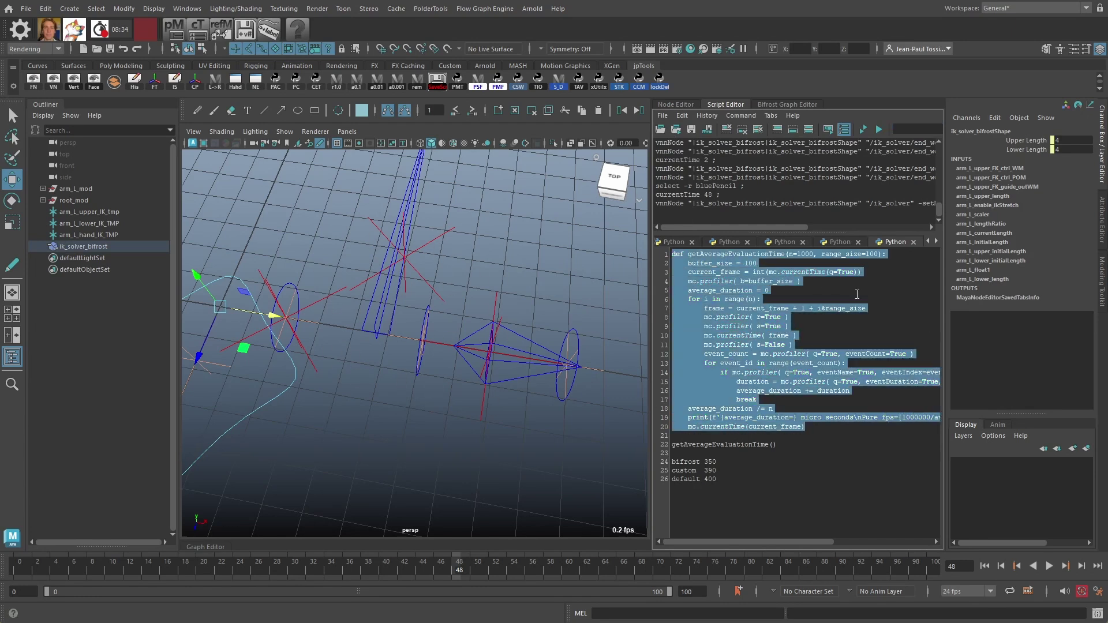
# - Clear the function selection and highlight the bifrost, custom and default timing entries one by one below the getAverageEvaluationTime() call
pyautogui.click(826, 281)
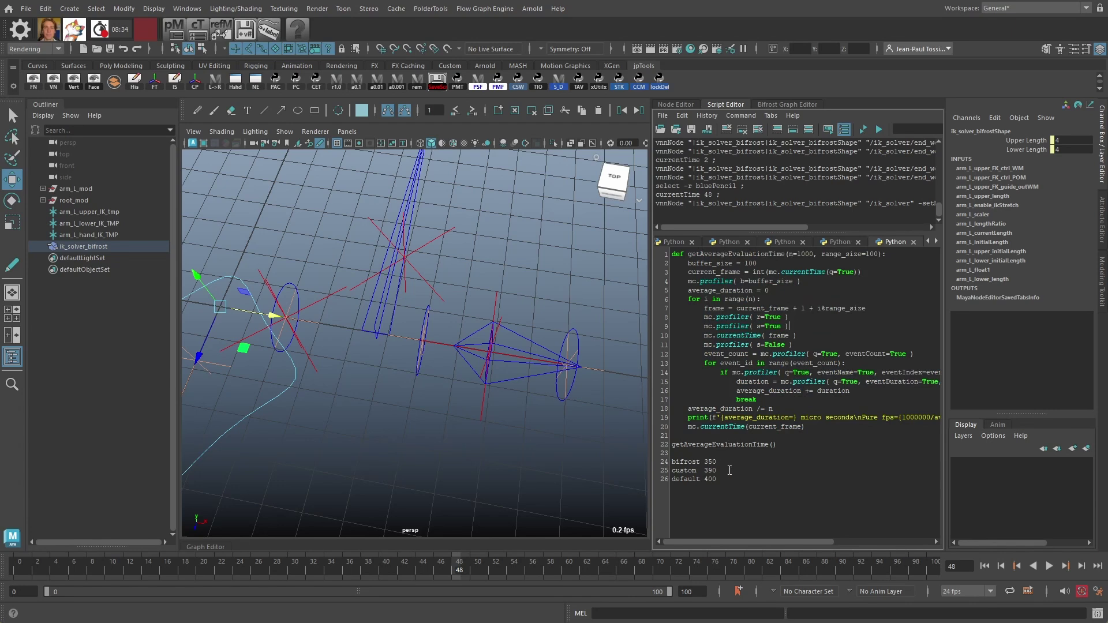
pyautogui.moveTo(672, 459); pyautogui.dragTo(737, 463)
pyautogui.click(718, 466)
pyautogui.doubleClick(710, 462)
pyautogui.click(748, 465)
pyautogui.moveTo(672, 472); pyautogui.dragTo(719, 469)
pyautogui.click(729, 468)
pyautogui.doubleClick(704, 470)
pyautogui.click(706, 471)
pyautogui.moveTo(704, 471)
pyautogui.mouseDown()
pyautogui.moveTo(721, 470)
pyautogui.moveTo(702, 480)
pyautogui.mouseUp()
pyautogui.doubleClick(722, 479)
# - Return to the bifrost timing entry and highlight its line and its label
pyautogui.moveTo(673, 462); pyautogui.dragTo(716, 463)
pyautogui.click(688, 464)
pyautogui.doubleClick(682, 463)
pyautogui.click(730, 465)
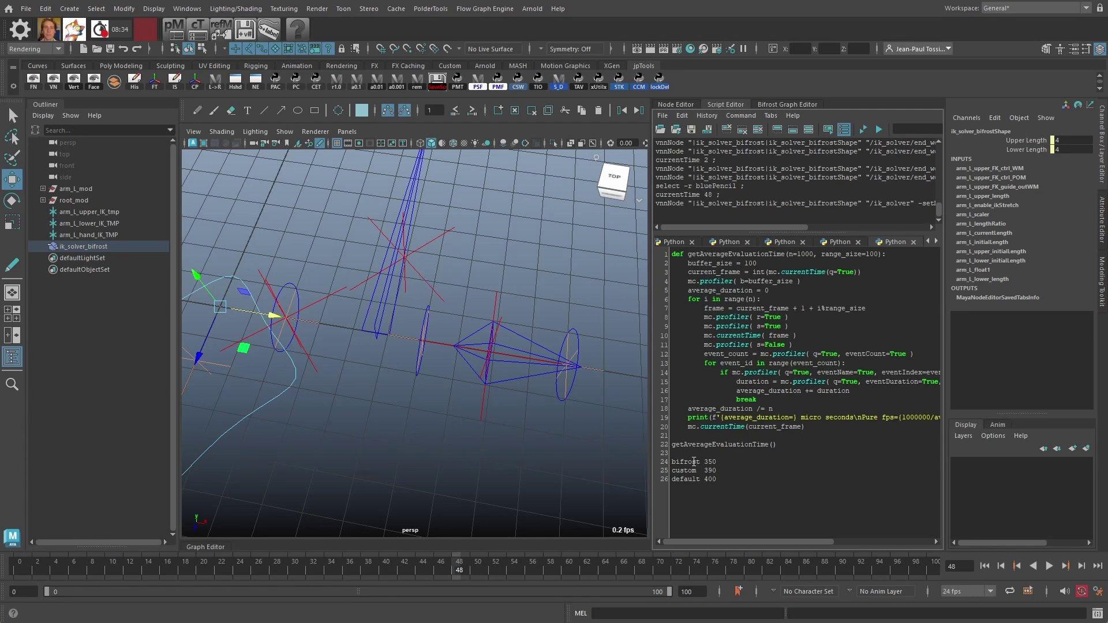
pyautogui.moveTo(672, 462); pyautogui.dragTo(698, 463)
pyautogui.click(726, 463)
pyautogui.click(685, 461)
pyautogui.moveTo(672, 463); pyautogui.dragTo(697, 465)
pyautogui.click(718, 463)
# - Compare the three solver timings by highlighting their values and the full bifrost, custom and default lines together
pyautogui.moveTo(705, 462); pyautogui.dragTo(742, 480)
pyautogui.click(733, 472)
pyautogui.click(742, 480)
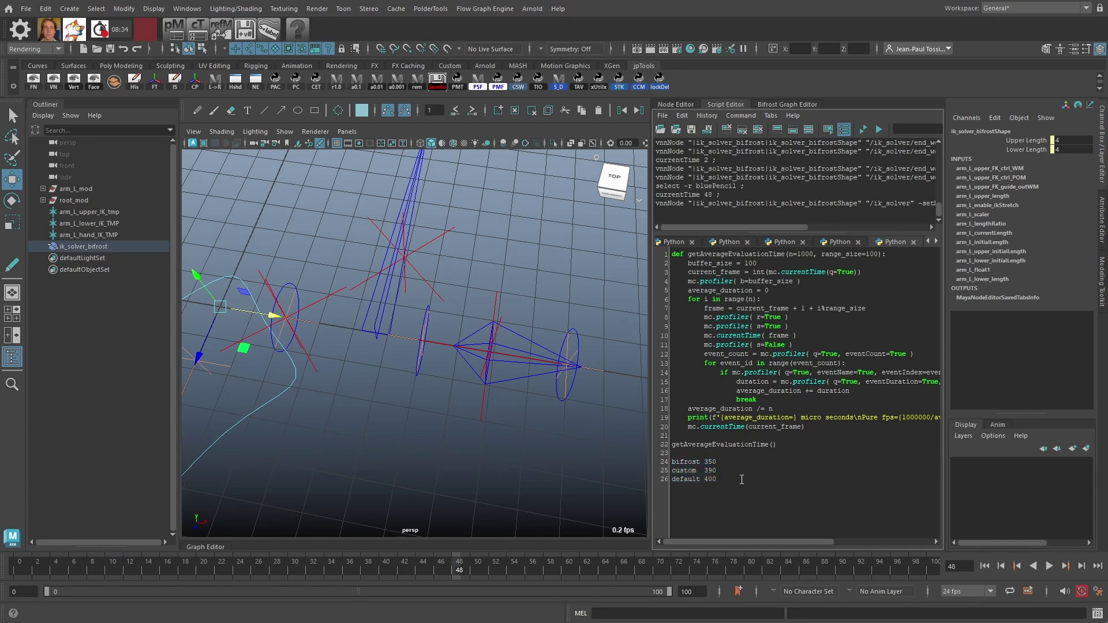
pyautogui.moveTo(673, 462); pyautogui.dragTo(736, 478)
pyautogui.click(697, 472)
pyautogui.moveTo(672, 462)
pyautogui.mouseDown()
pyautogui.moveTo(721, 479)
pyautogui.moveTo(671, 462)
pyautogui.mouseUp()
pyautogui.click(728, 478)
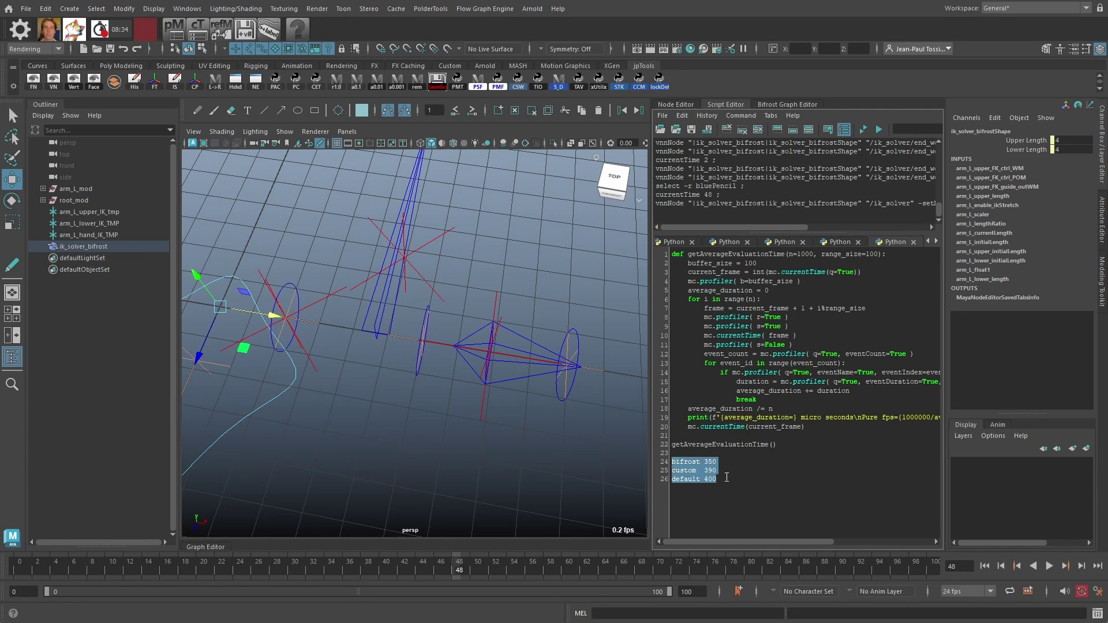
pyautogui.click(728, 475)
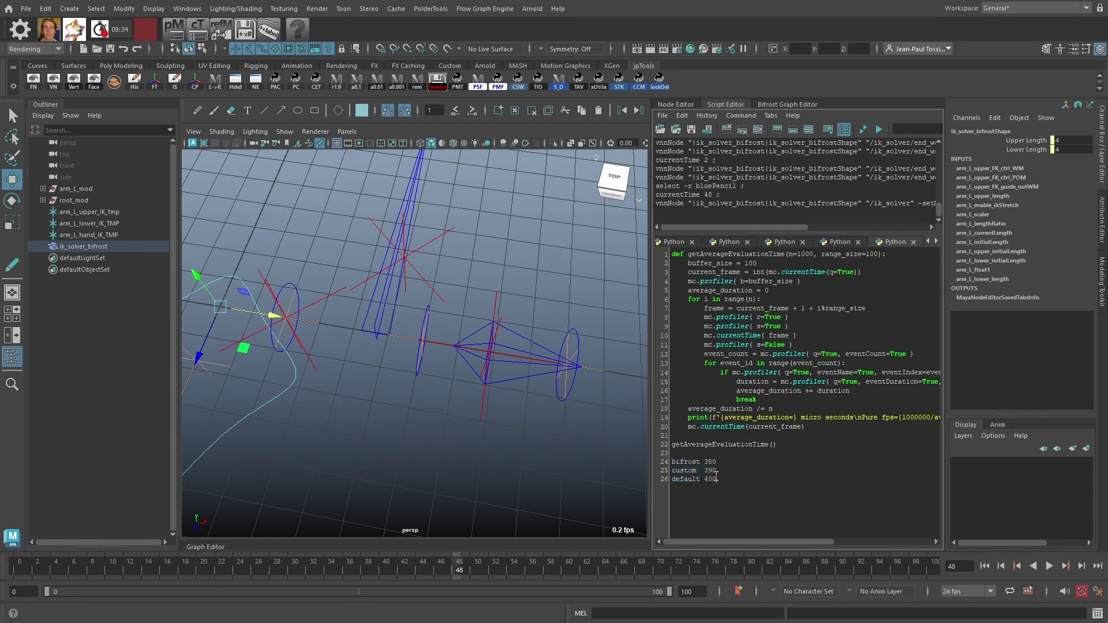
# - Highlight the custom and default timing lines separately, finish with the whole three-line list, and clear the selection
pyautogui.moveTo(672, 471); pyautogui.dragTo(736, 475)
pyautogui.moveTo(717, 480); pyautogui.dragTo(671, 480)
pyautogui.click(725, 471)
pyautogui.moveTo(671, 461); pyautogui.dragTo(750, 484)
pyautogui.click(749, 484)
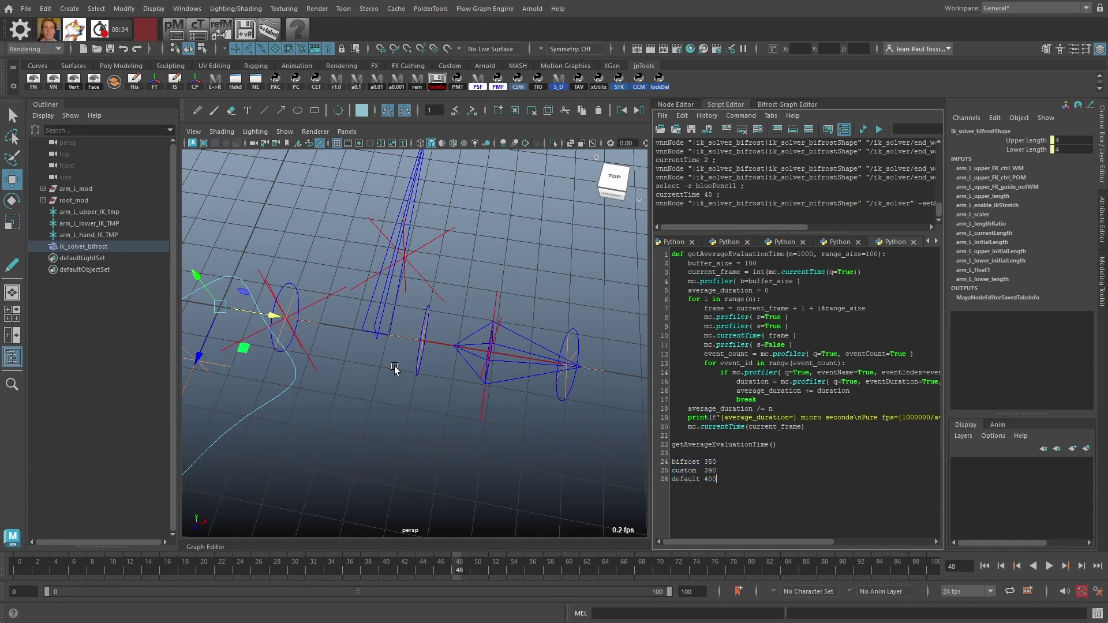